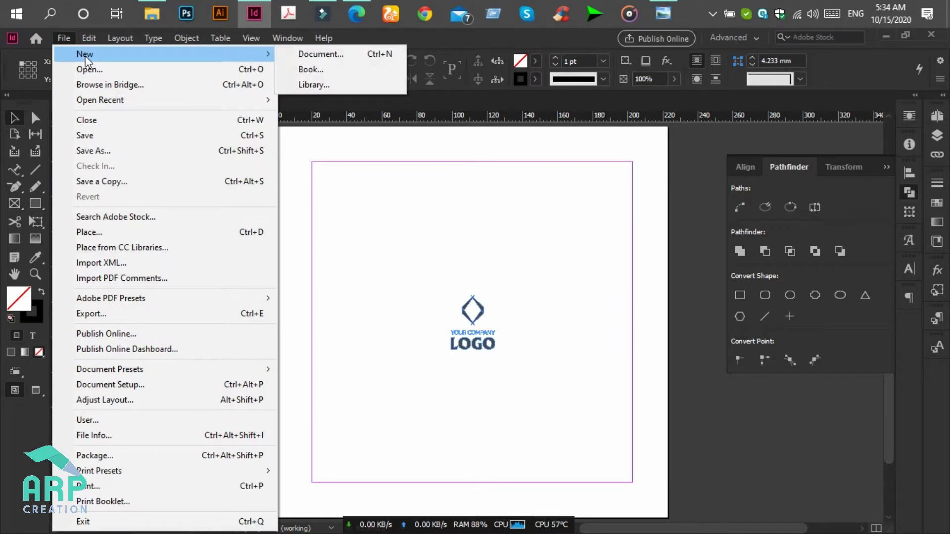
- Start a new Print document using the A4 (210 × 297 mm) preset
left_click(312, 52)
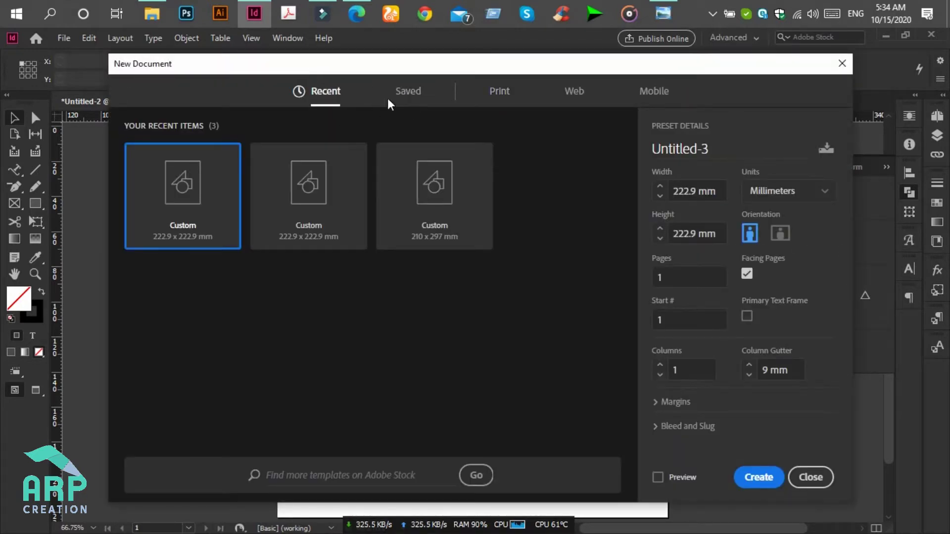
left_click(498, 100)
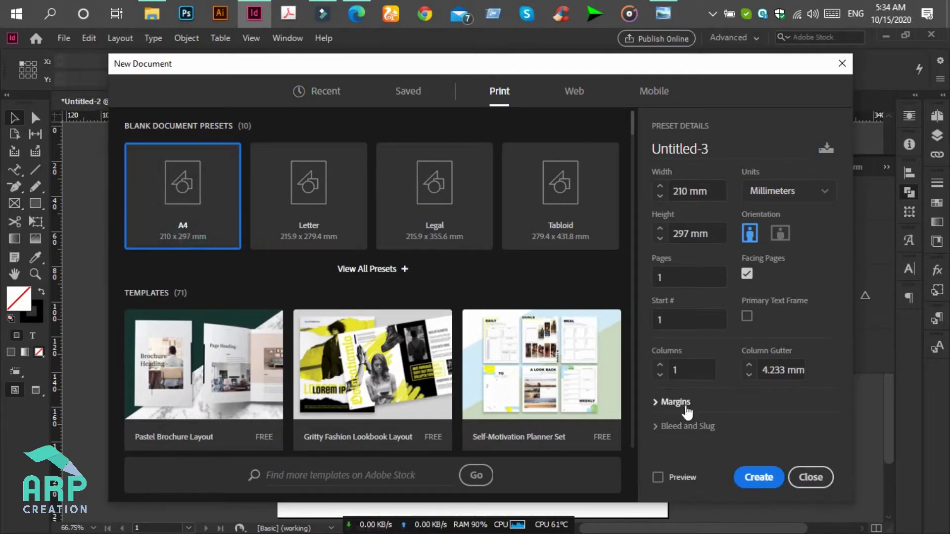
left_click(683, 426)
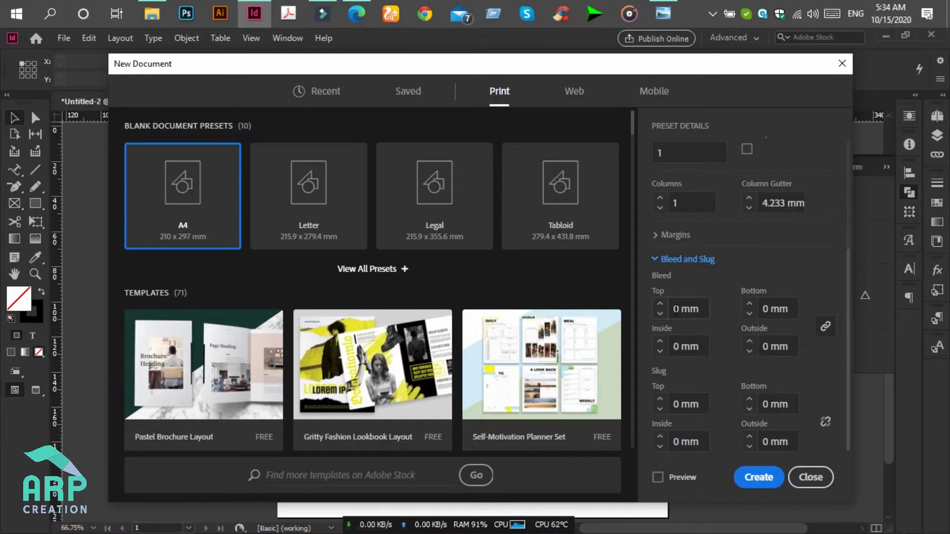
- Set linked margins of .25 in (6.35 mm) on all sides and create the document
left_click(674, 235)
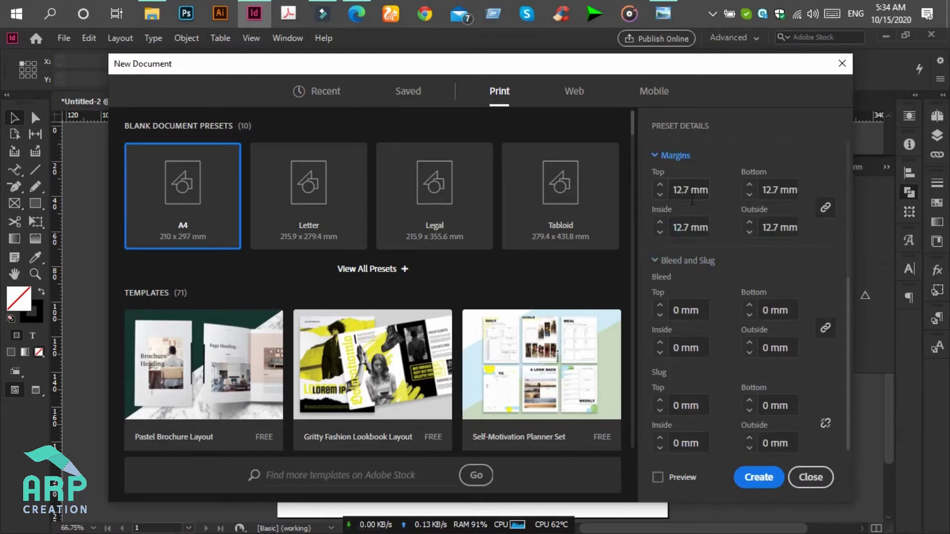
left_click(672, 190)
left_click(681, 190)
triple_click(698, 192)
type(".")
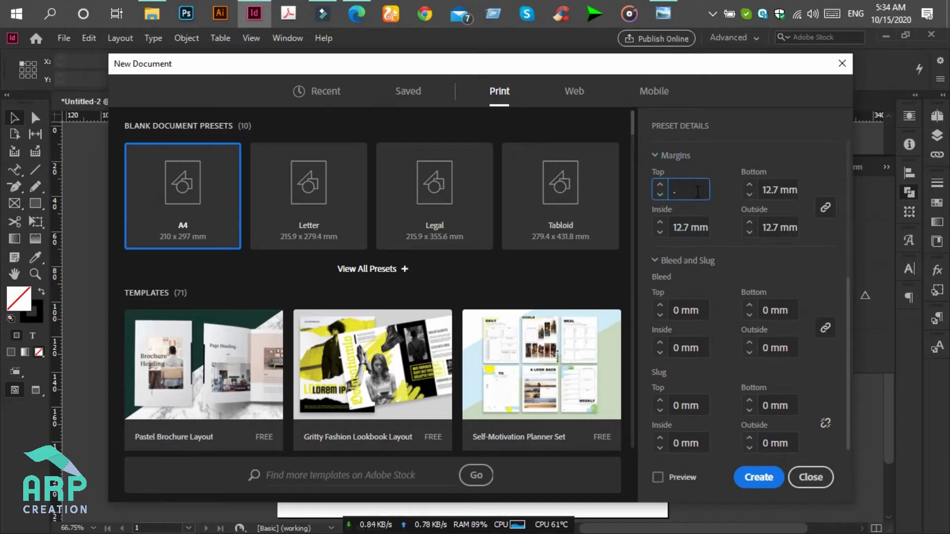
type("25i")
left_click(827, 208)
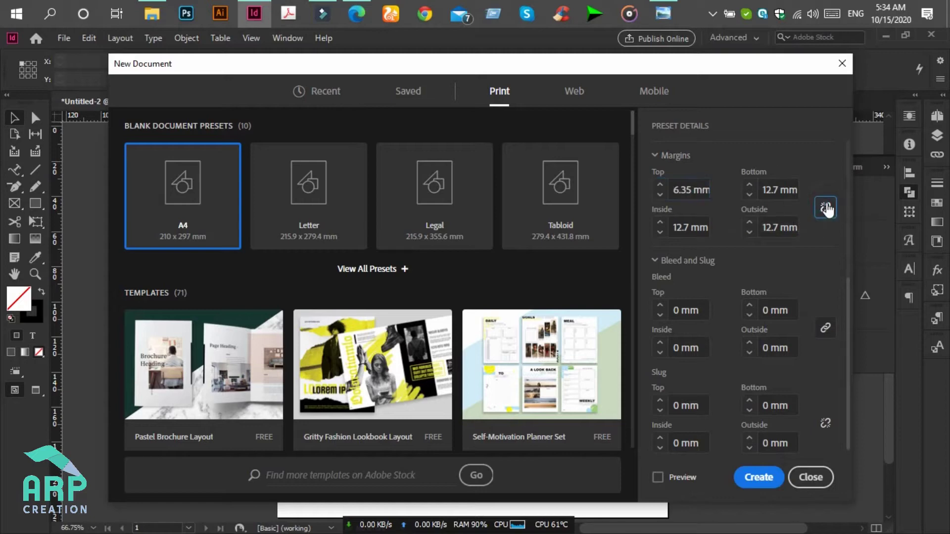
left_click(825, 208)
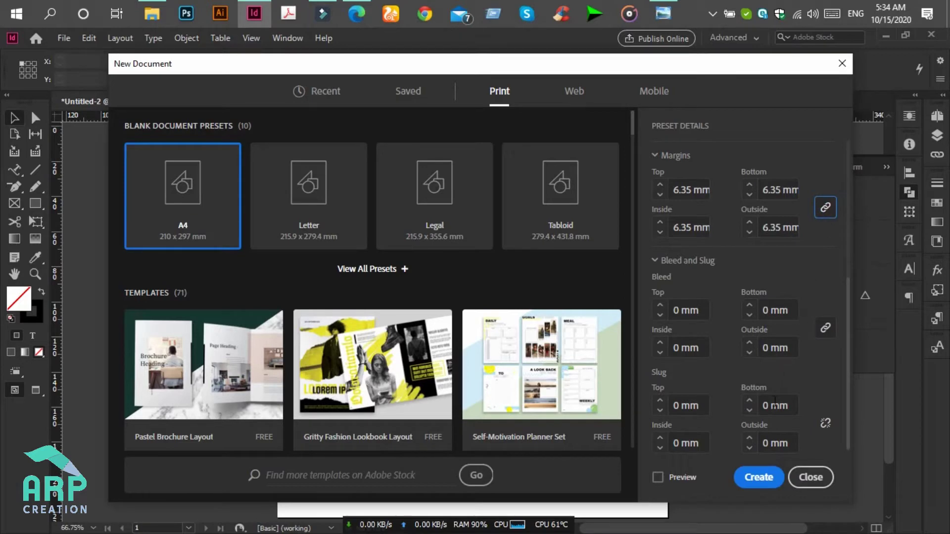
left_click(747, 483)
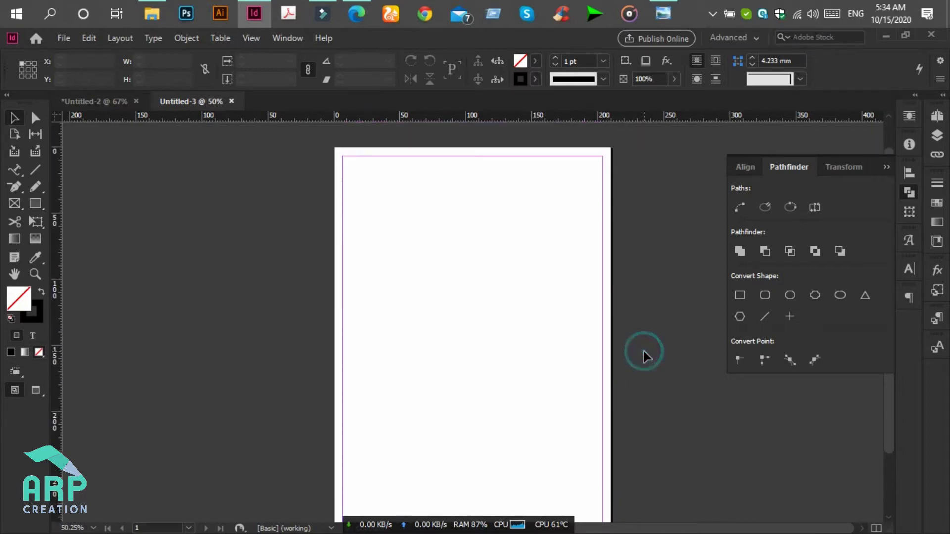
- Select the logo group in Untitled-2 for copying
scroll(516, 191, "up", 1)
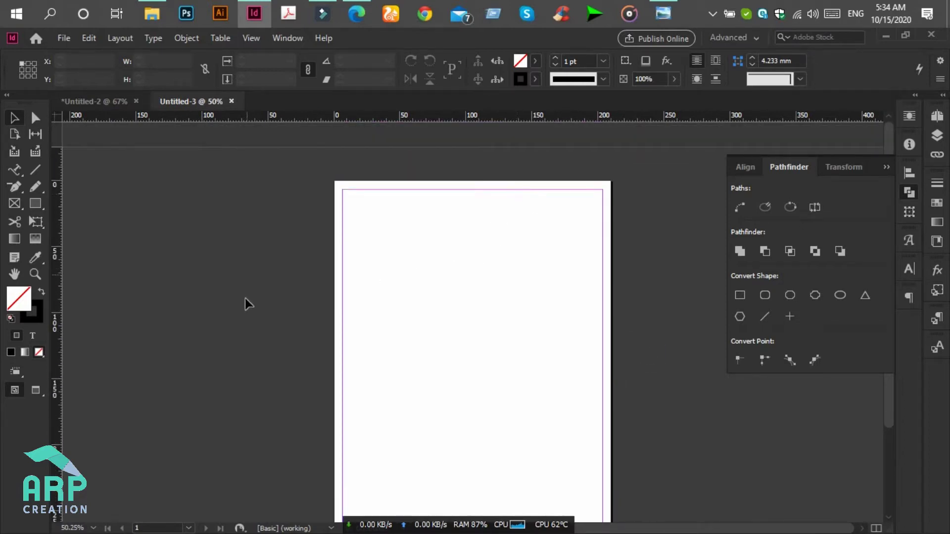
left_click(669, 22)
scroll(331, 131, "up", 1)
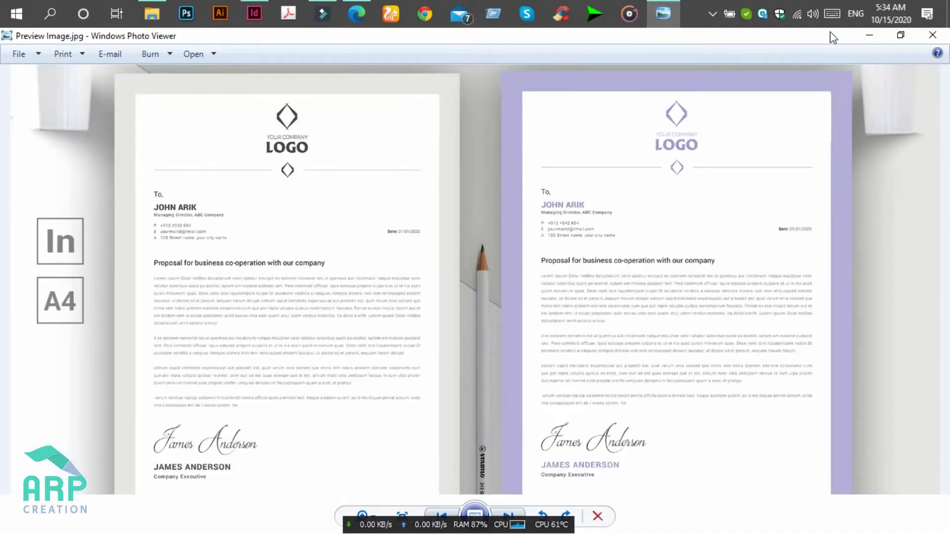
left_click(870, 36)
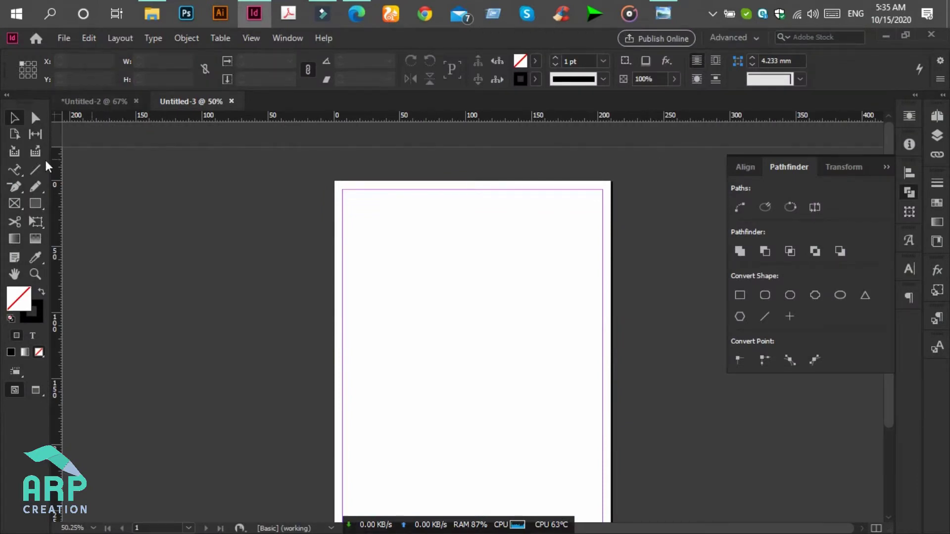
left_click(97, 102)
left_click_drag(404, 260, 580, 418)
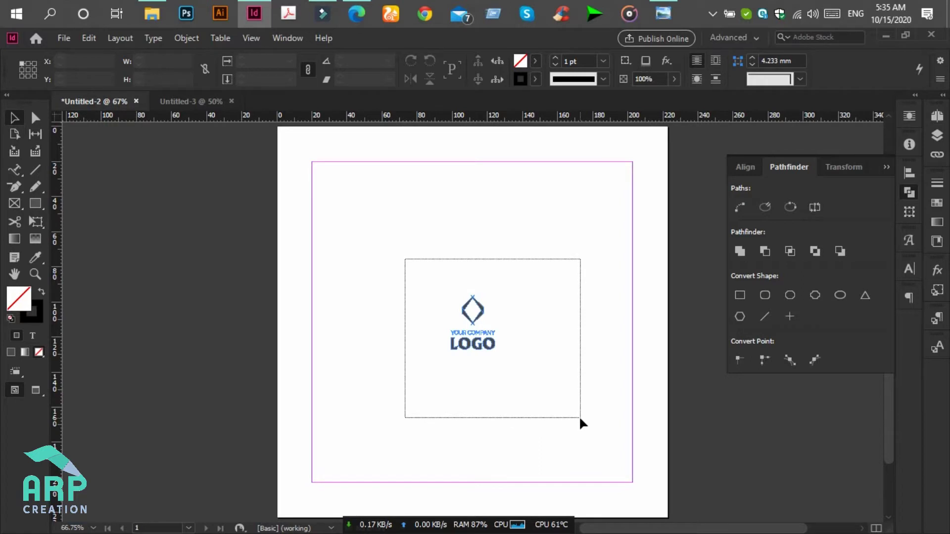
left_click_drag(580, 418, 579, 415)
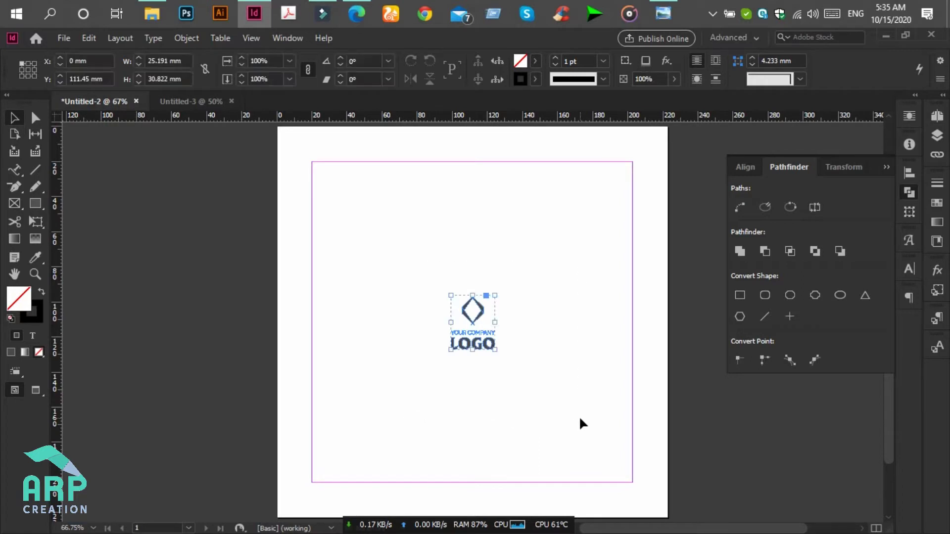
left_click(563, 393)
key("ctrl+a")
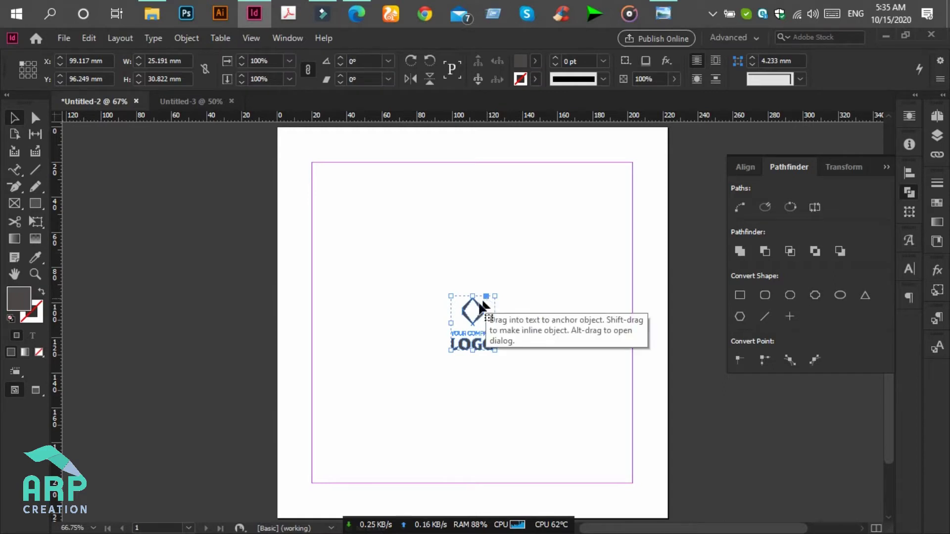
left_click_drag(485, 297, 466, 340)
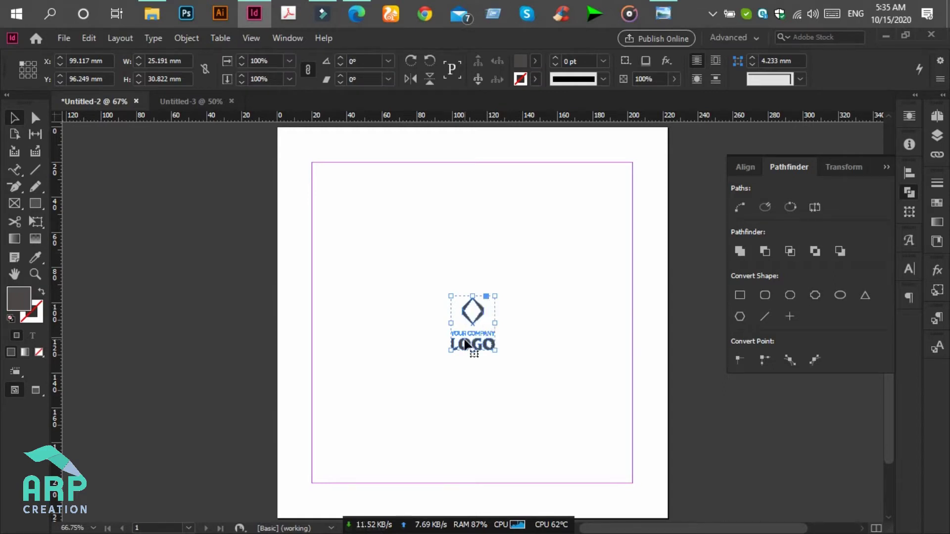
- Paste the logo into Untitled-3, centre it at the top, and zoom in
left_click(187, 104)
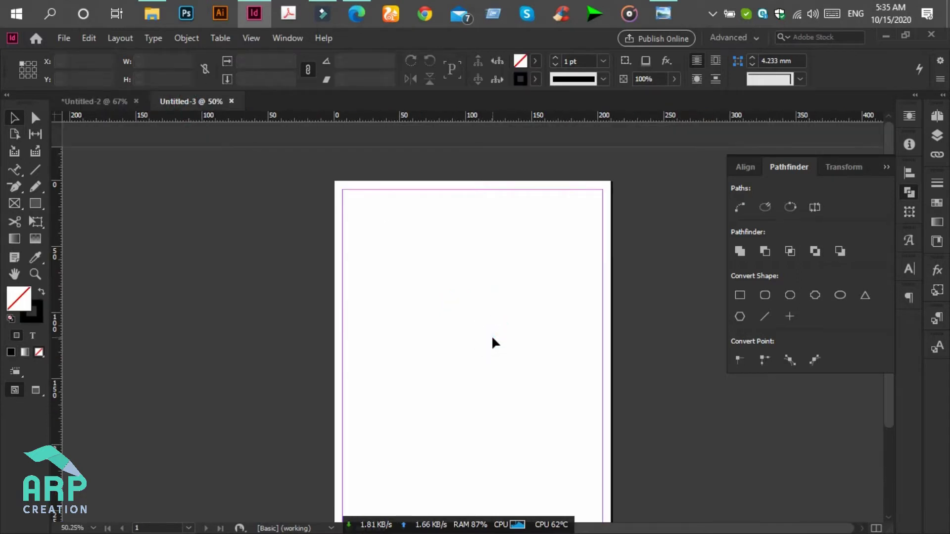
key("ctrl+v")
left_click_drag(470, 335, 469, 227)
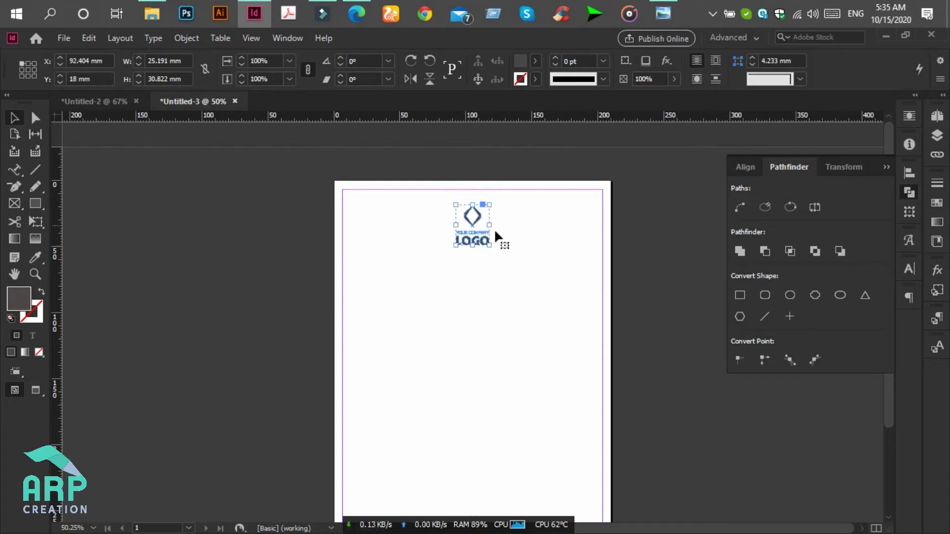
left_click(544, 240)
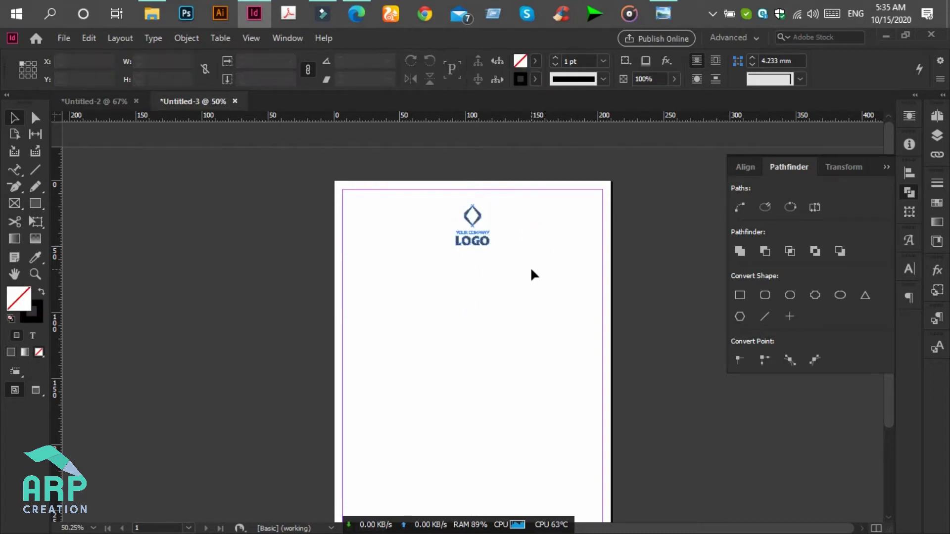
key("ctrl+equal")
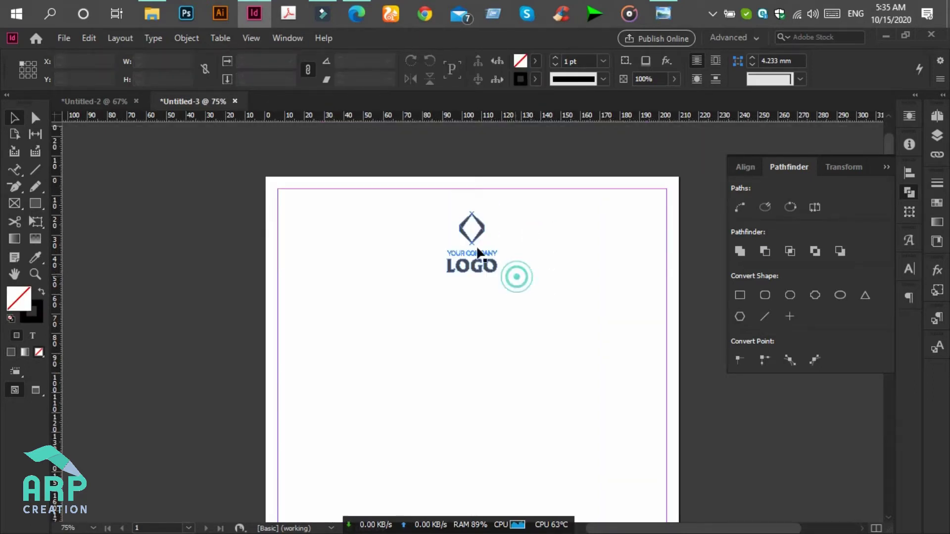
- Ungroup the logo into its separate parts
left_click(471, 238)
right_click(470, 239)
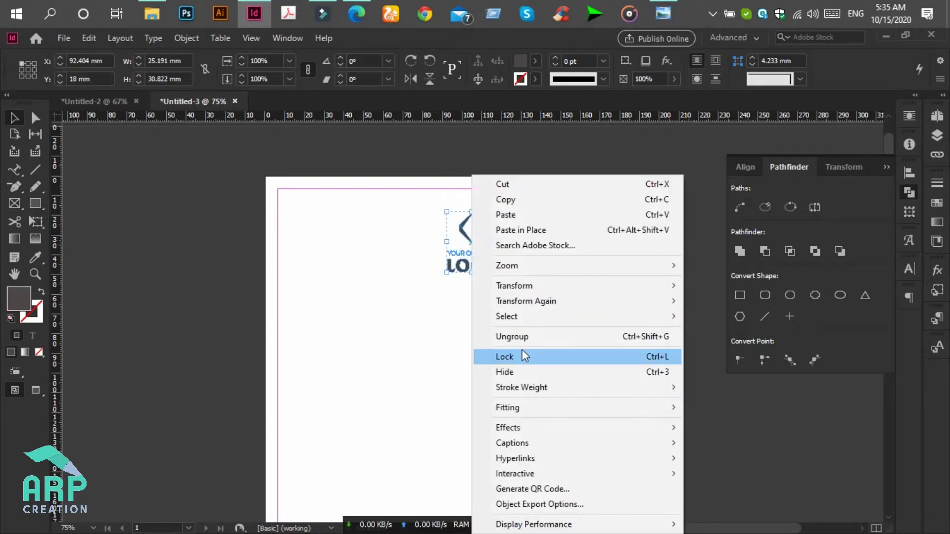
left_click(547, 337)
left_click(545, 240)
- Duplicate the diamond icon, shrink it to about half size, and centre it below the logo
left_click_drag(514, 242, 425, 210)
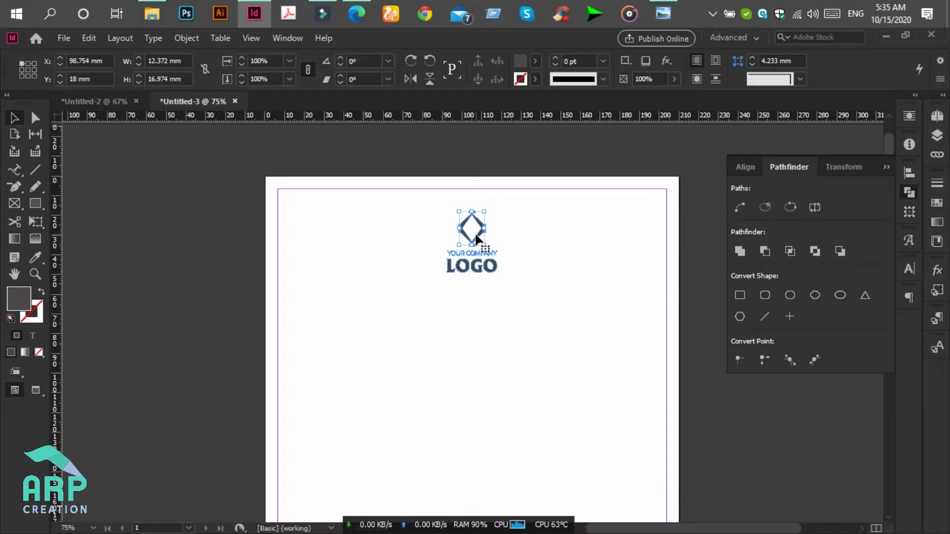
left_click_drag(478, 232, 478, 331)
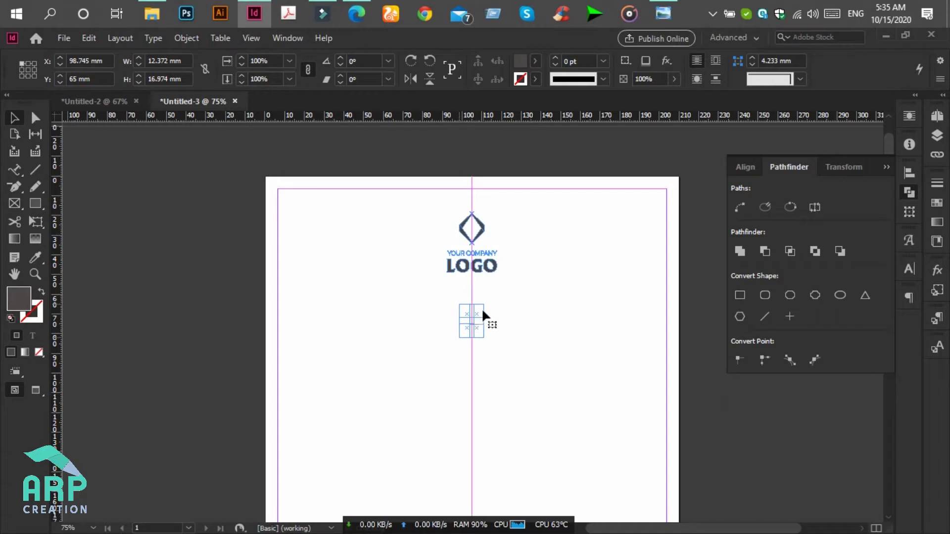
left_click_drag(484, 305, 475, 320)
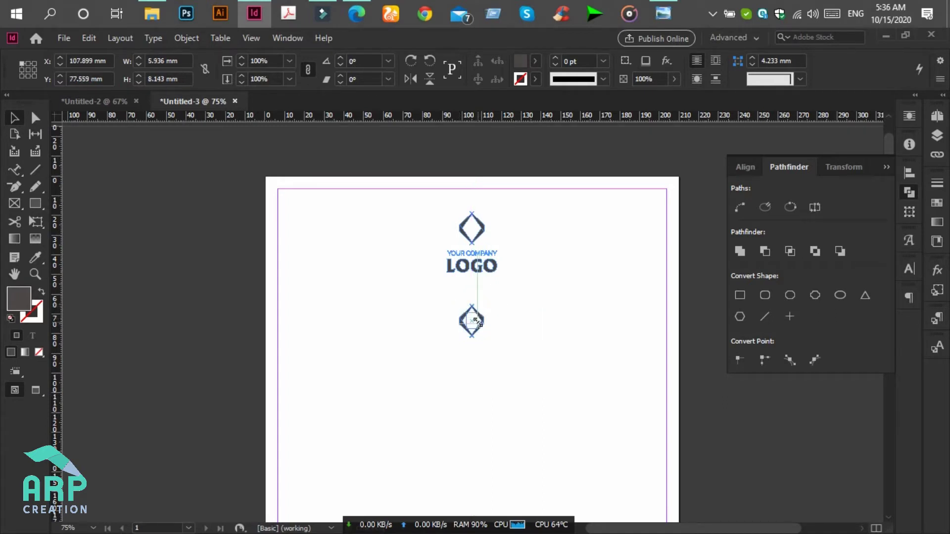
left_click(495, 306)
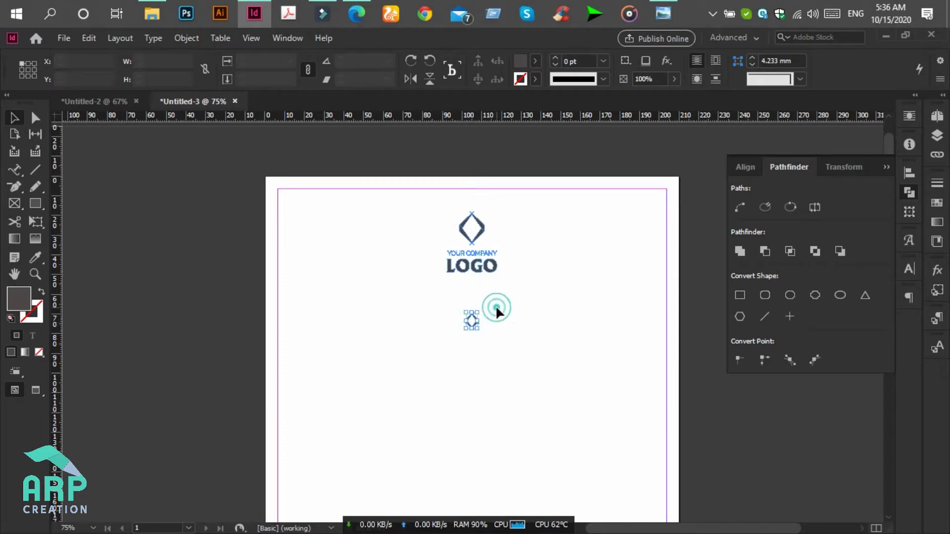
left_click(671, 14)
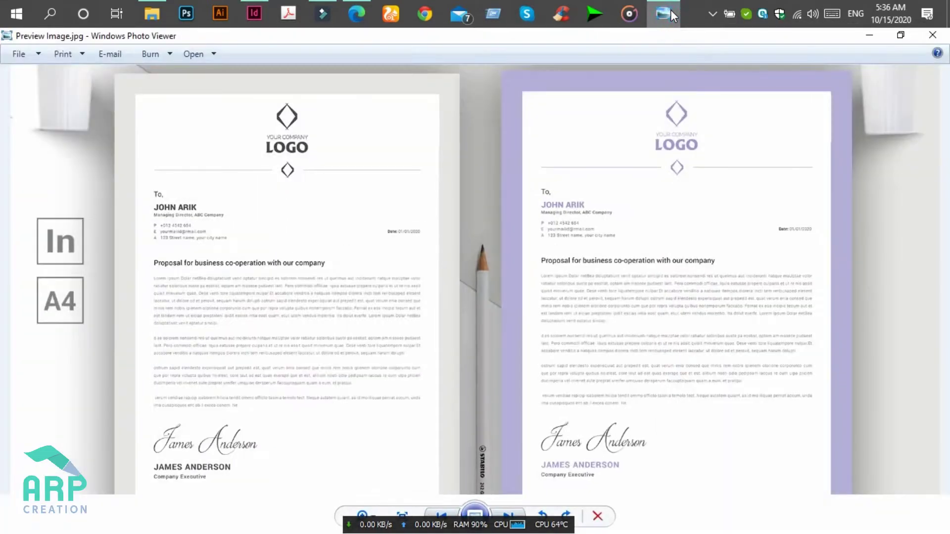
left_click(671, 12)
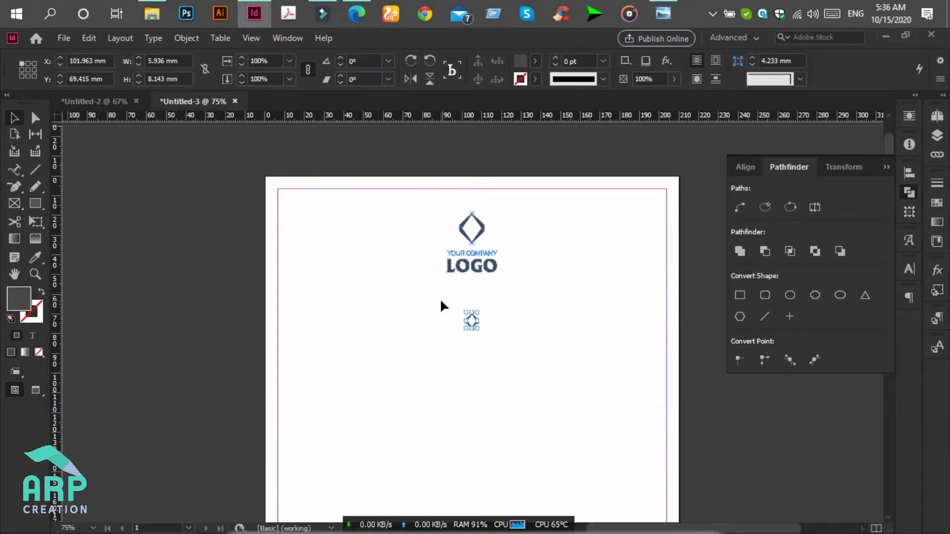
left_click_drag(471, 325, 471, 314)
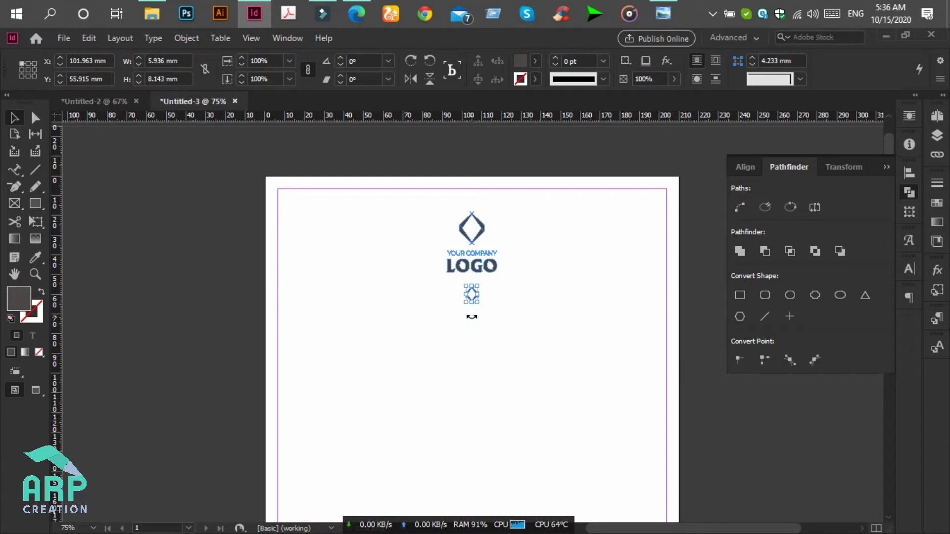
key("Down")
left_click(517, 276)
left_click(32, 173)
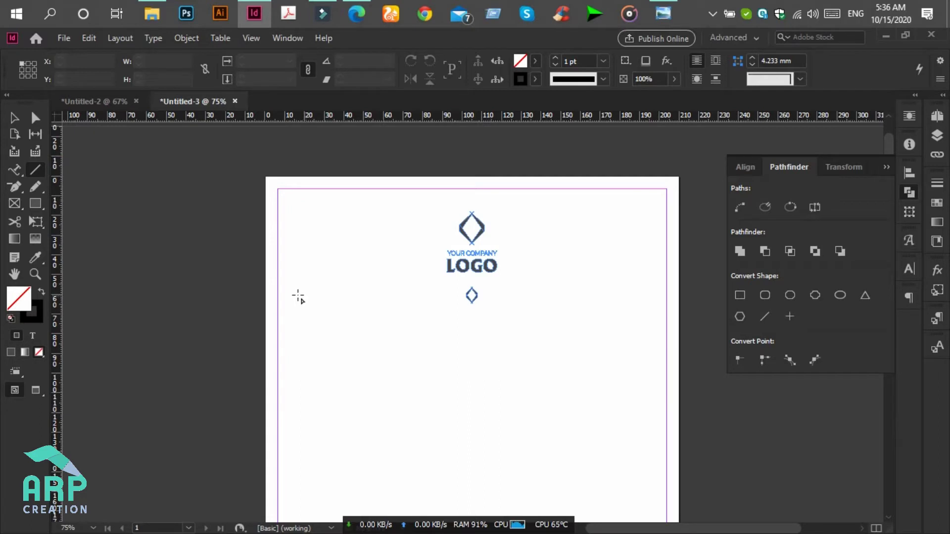
- Draw a horizontal divider line from the left side toward the small diamond
left_click_drag(298, 296, 450, 297)
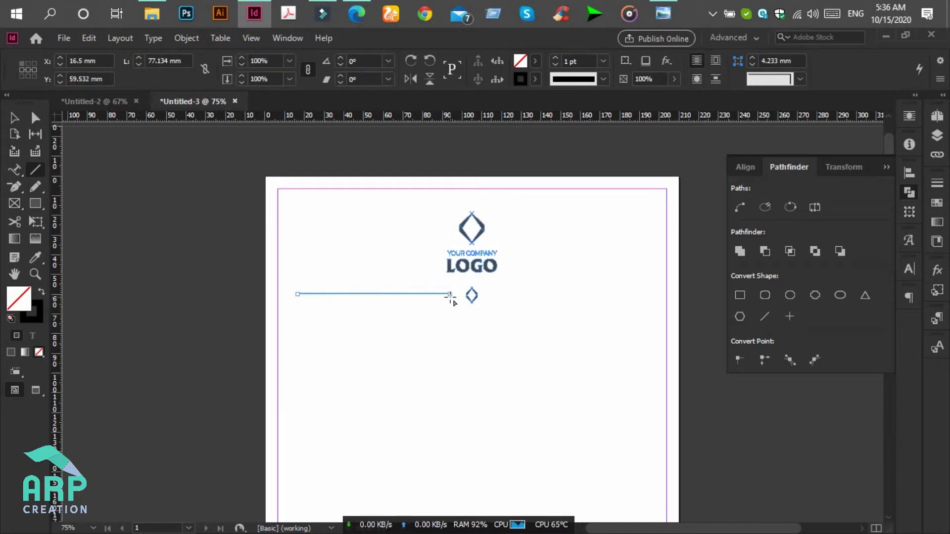
key("ctrl+=")
key("ctrl+=")
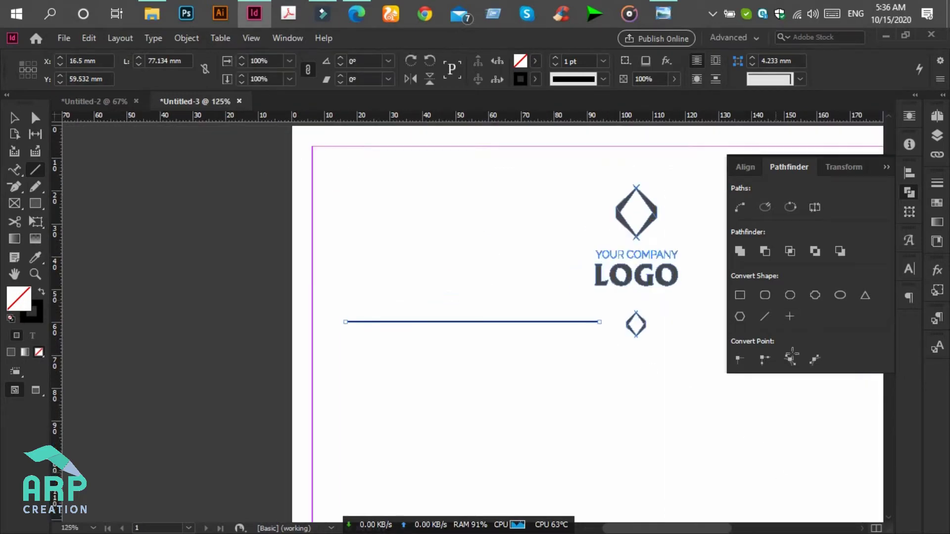
left_click(663, 10)
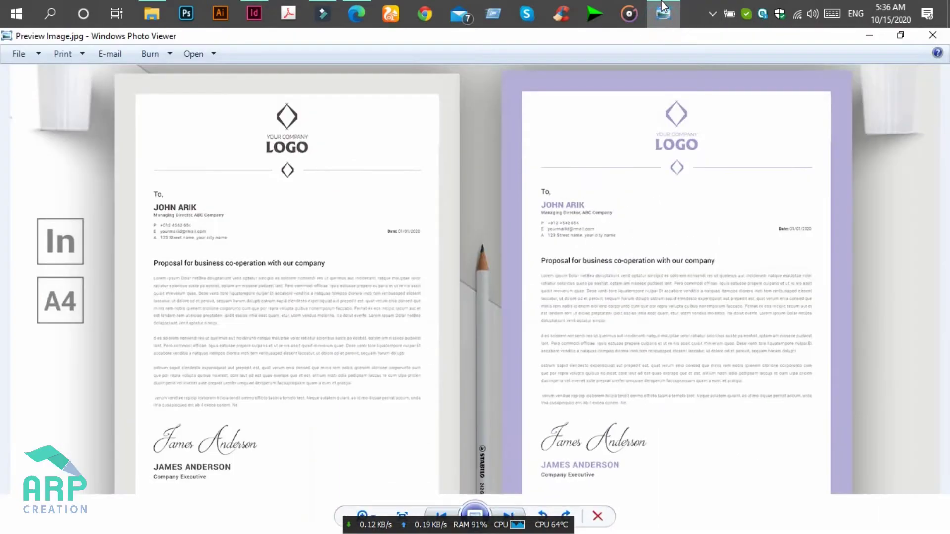
left_click(661, 17)
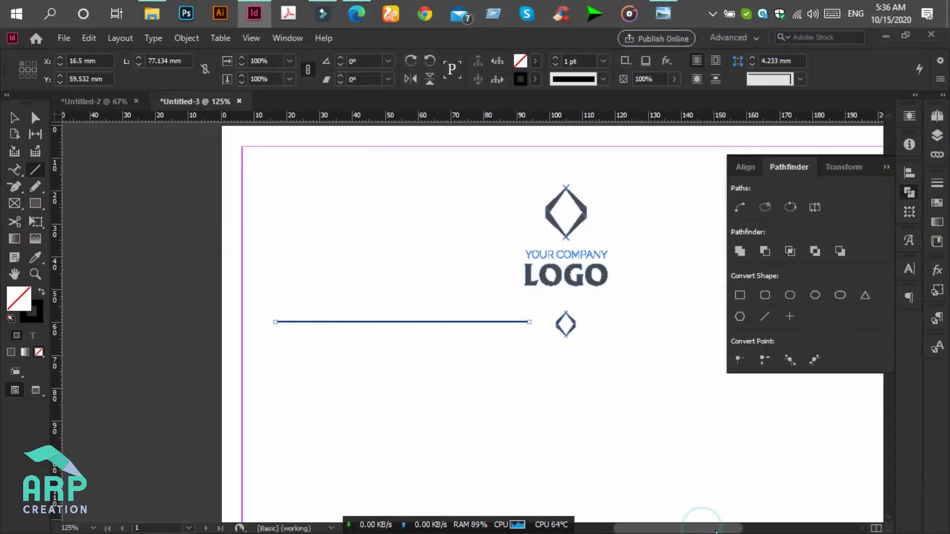
left_click_drag(715, 532, 718, 532)
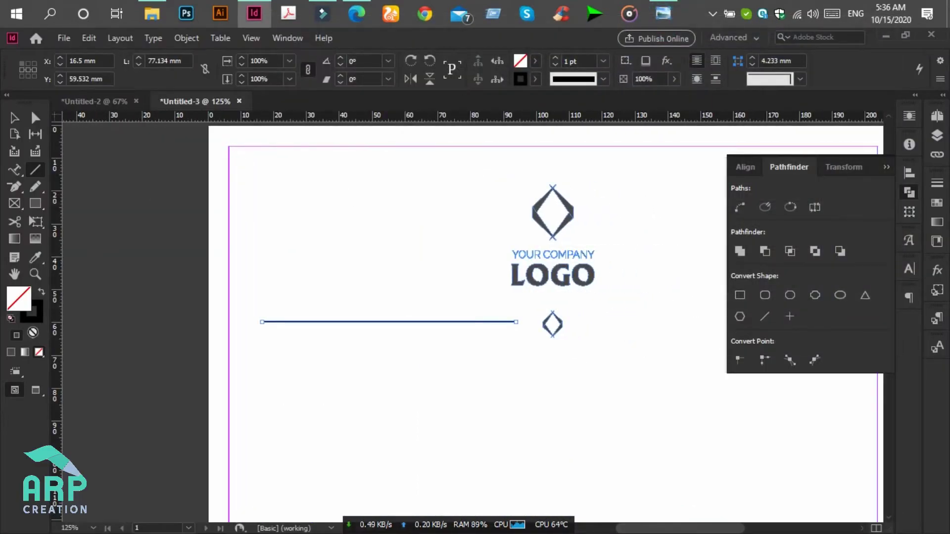
- Give the line the LOGO text's dark colour as its stroke
double_click(40, 315)
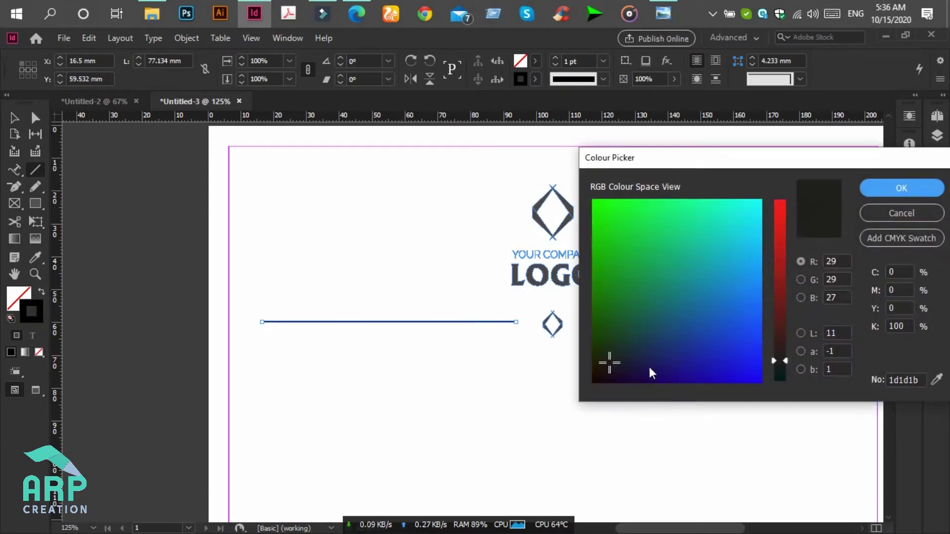
left_click(880, 214)
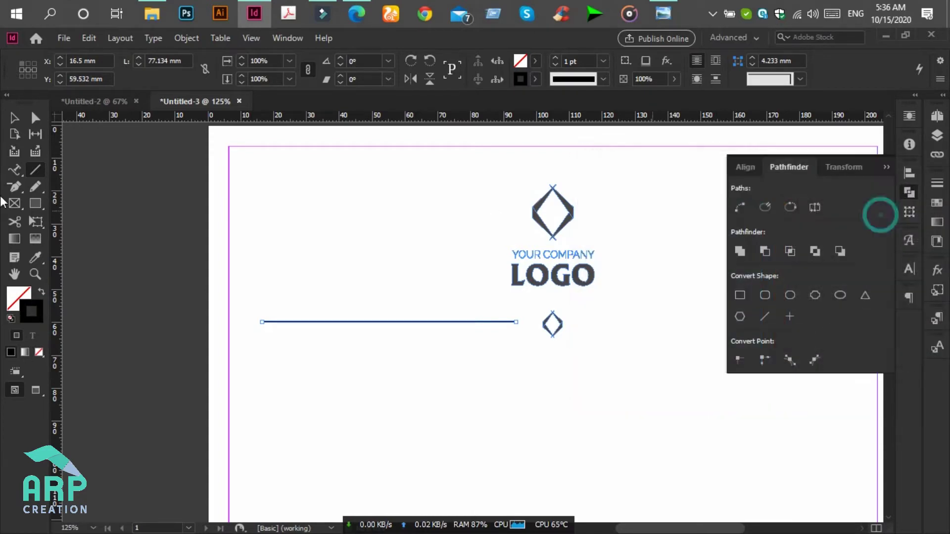
left_click(35, 257)
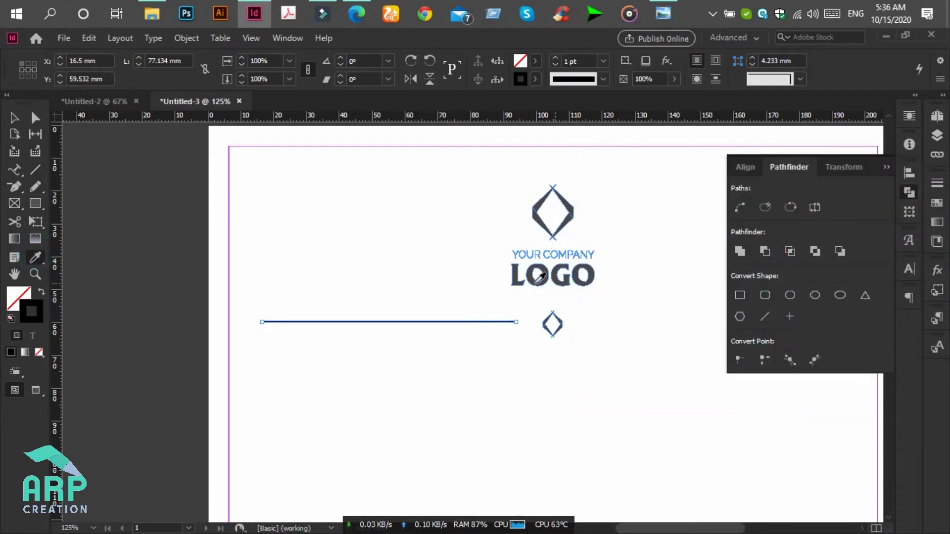
left_click(508, 271)
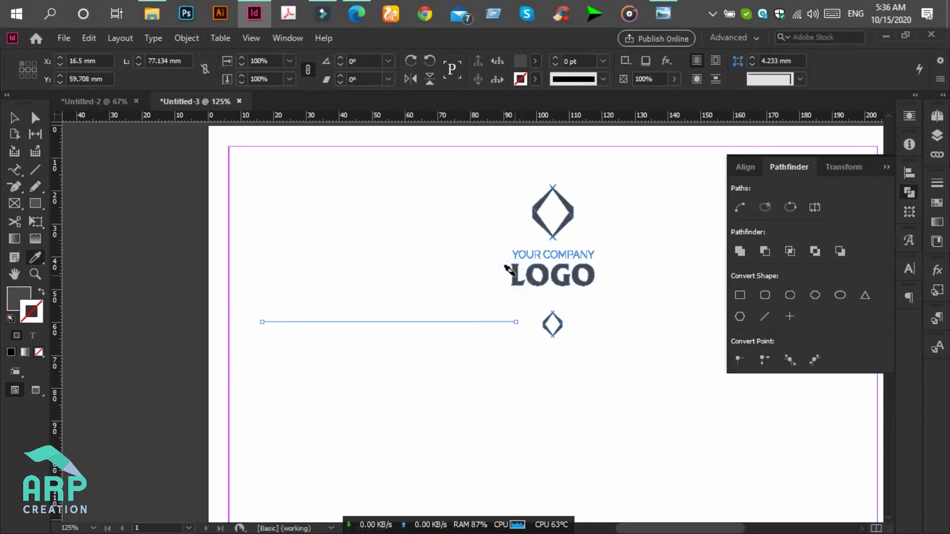
left_click(42, 290)
- Extend the line's right endpoint closer to the small diamond
left_click(15, 117)
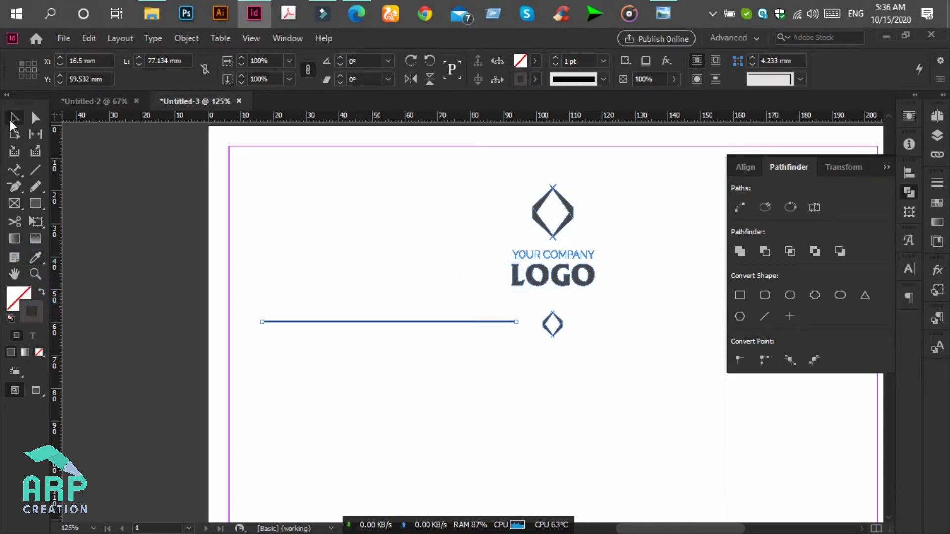
left_click(414, 357)
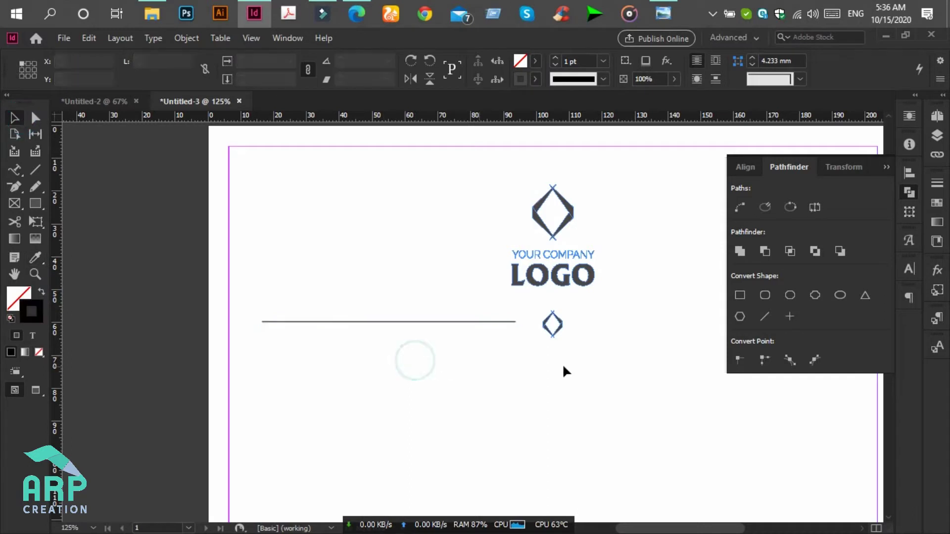
left_click(502, 322)
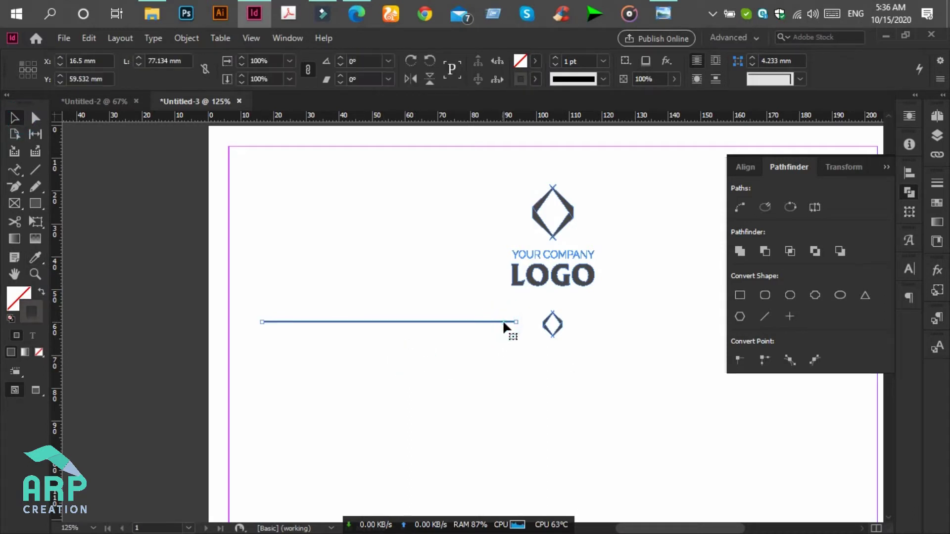
left_click_drag(517, 323, 531, 322)
- Place a copy of the divider line to the right of the small diamond
scroll(524, 348, "down", 3)
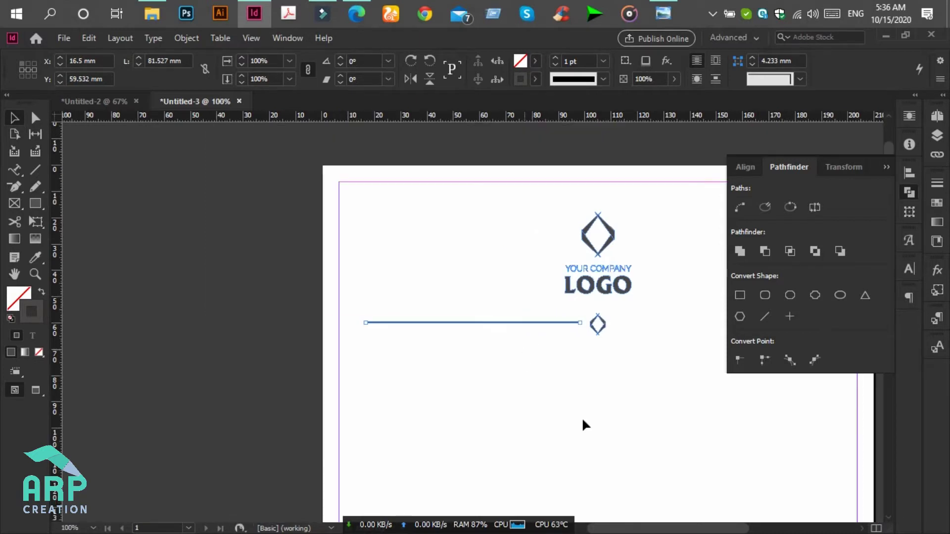
scroll(635, 530, "right", 1)
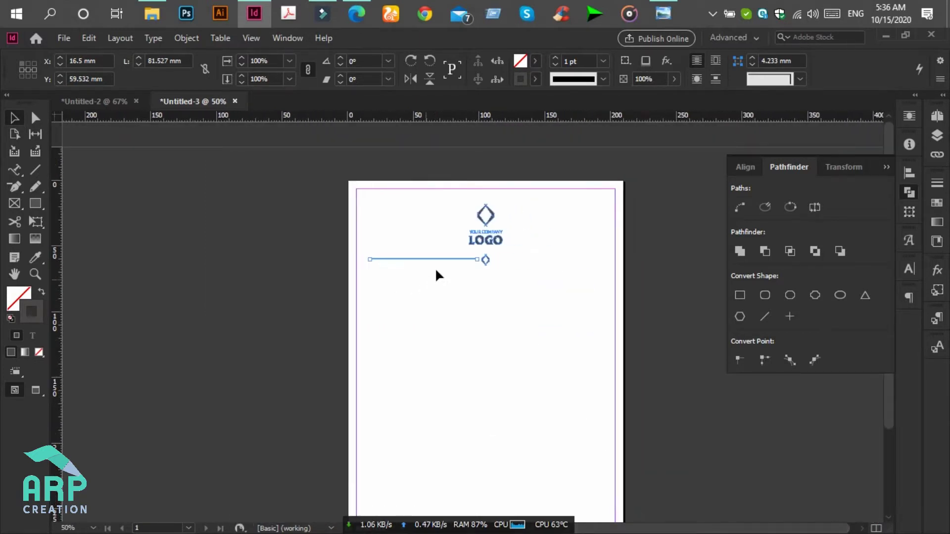
left_click_drag(447, 260, 576, 262)
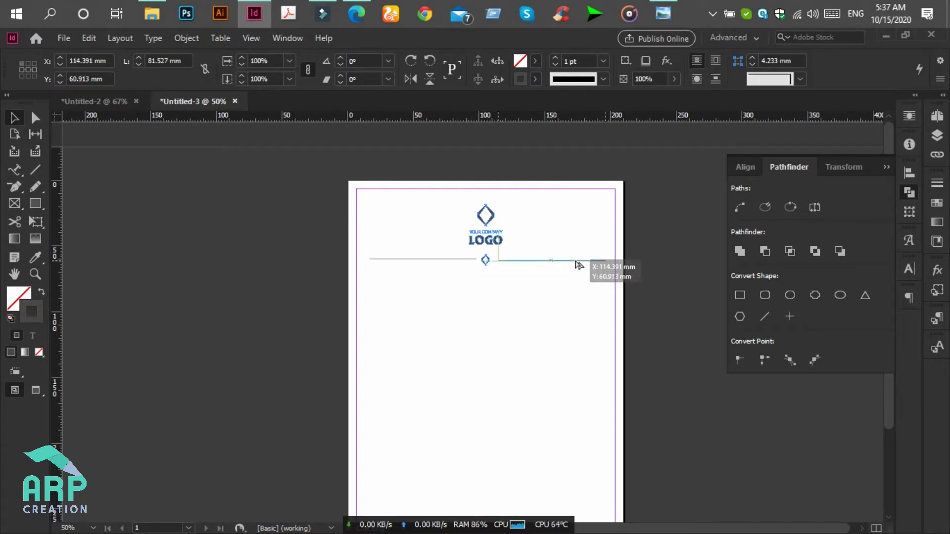
left_click_drag(576, 262, 575, 261)
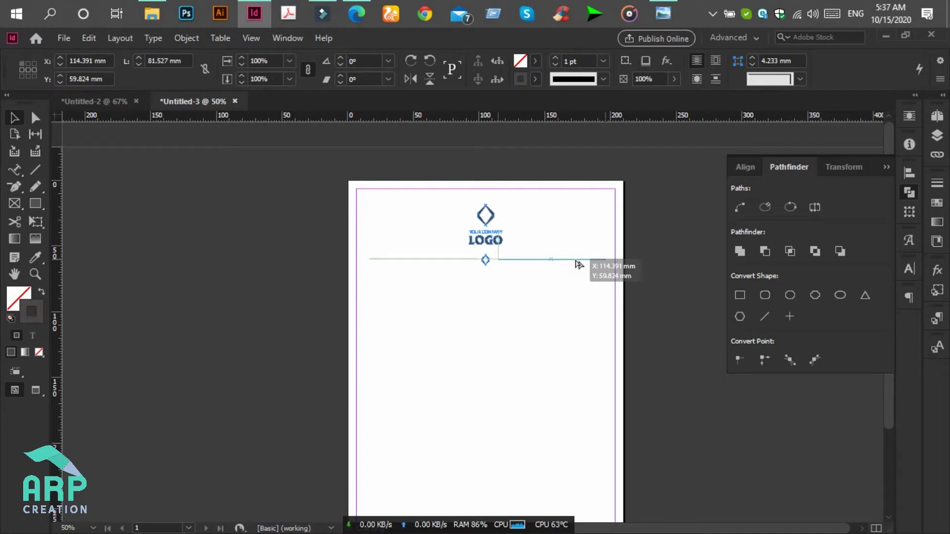
left_click_drag(577, 264, 573, 264)
left_click(531, 278)
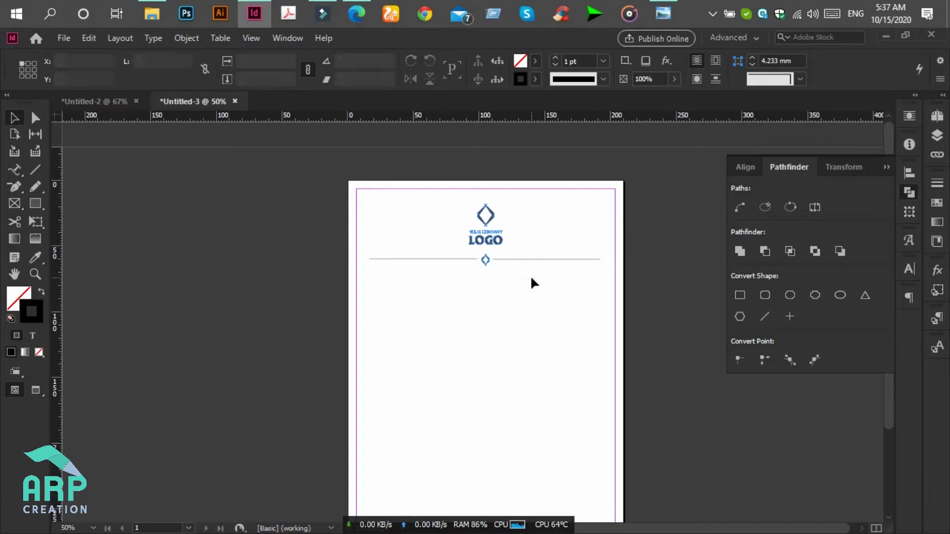
- Align the right line copy to the same vertical position as the left line
scroll(530, 276, "down", 1)
scroll(530, 275, "up", 2)
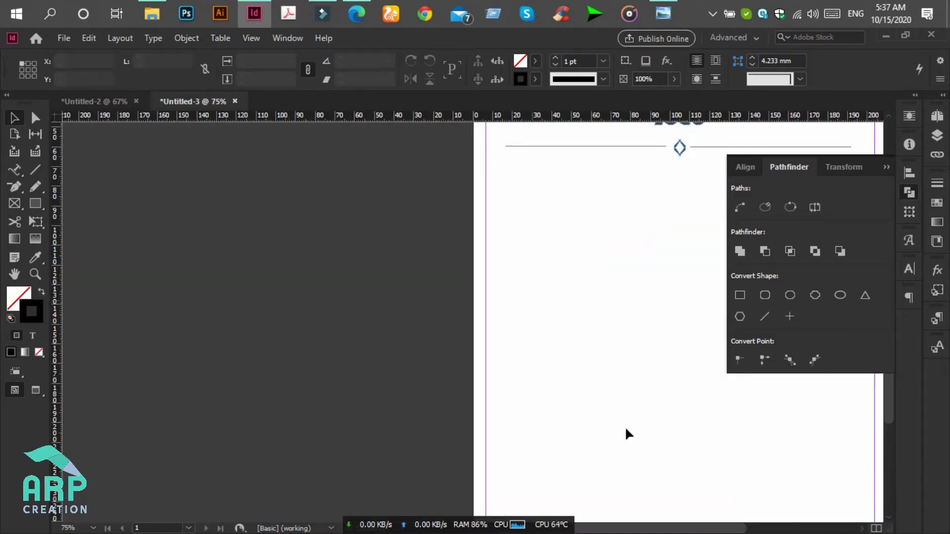
left_click_drag(732, 526, 770, 530)
scroll(566, 395, "up", 3)
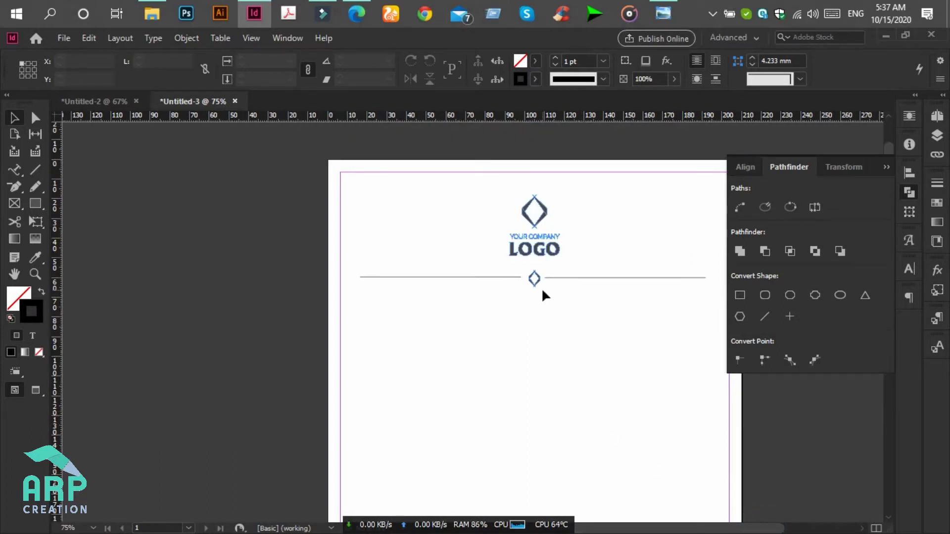
left_click(549, 276)
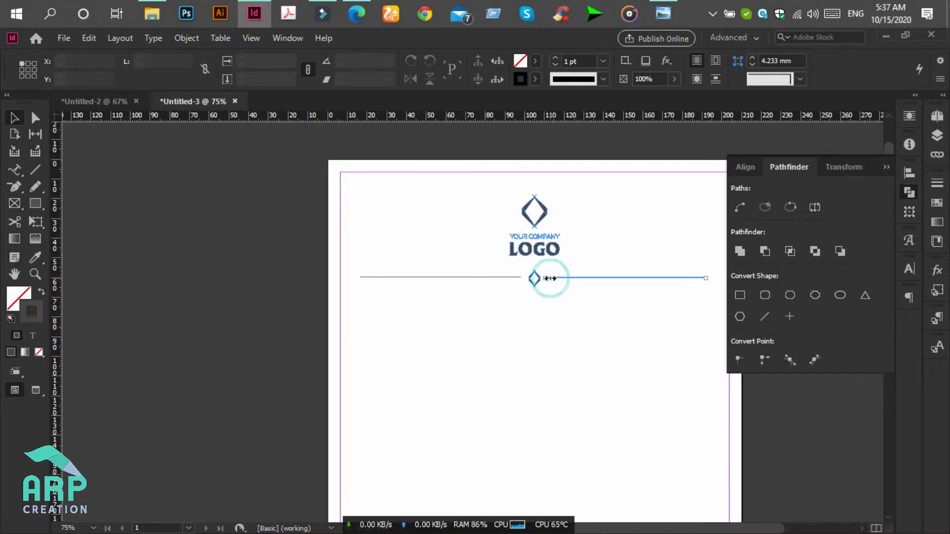
left_click_drag(770, 529, 776, 529)
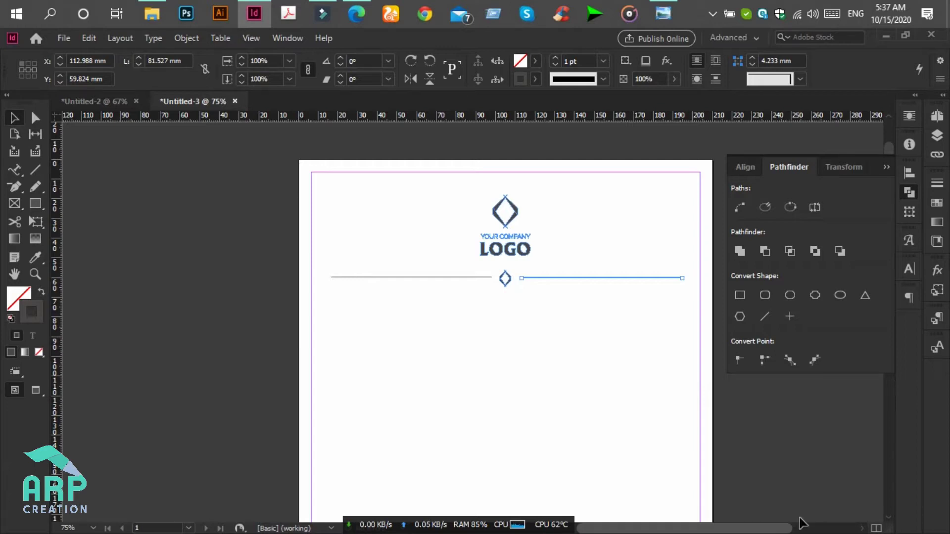
left_click(569, 358)
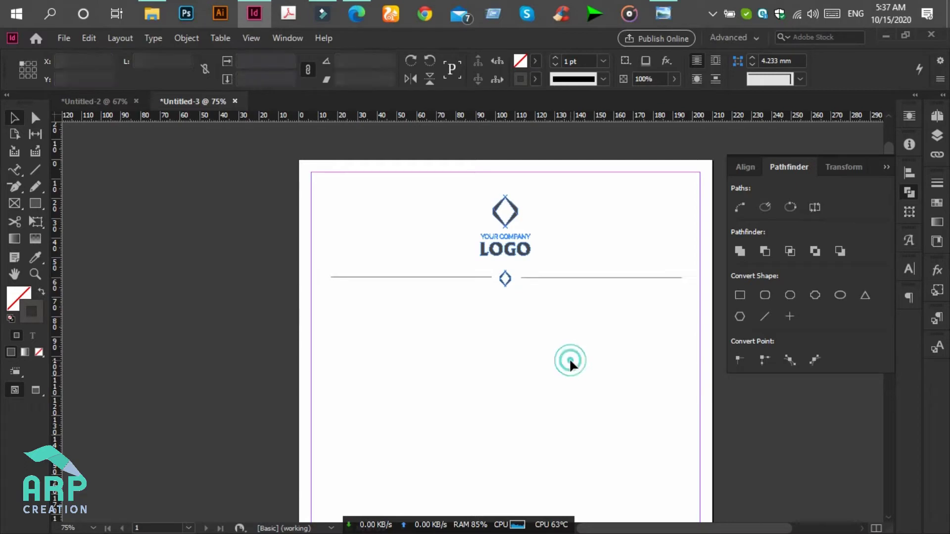
scroll(569, 358, "down", 3)
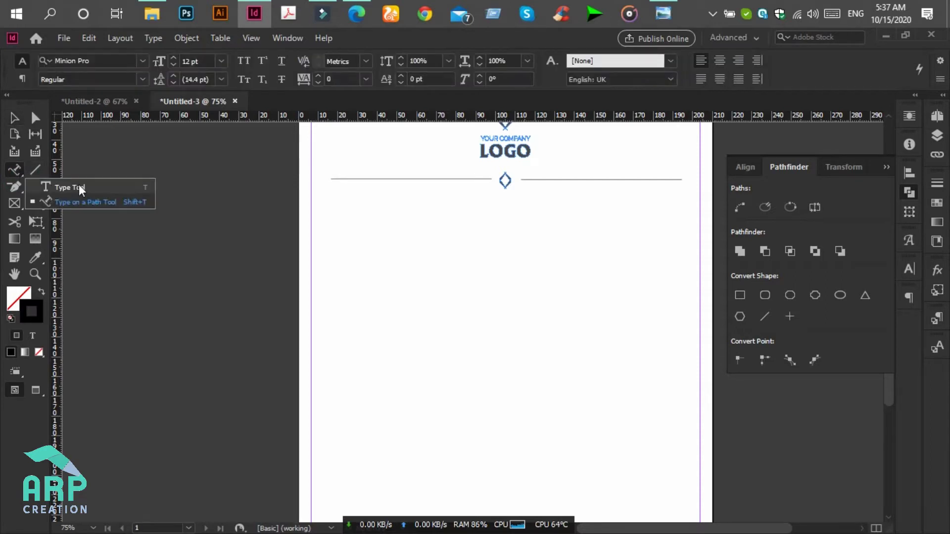
- Draw a text frame on the left below the divider for the recipient block
left_click(79, 186)
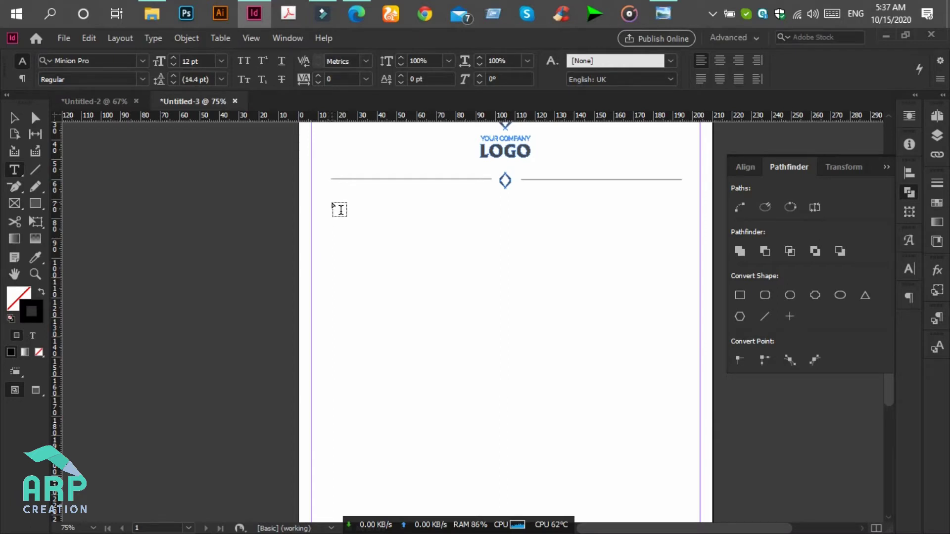
left_click_drag(331, 203, 470, 267)
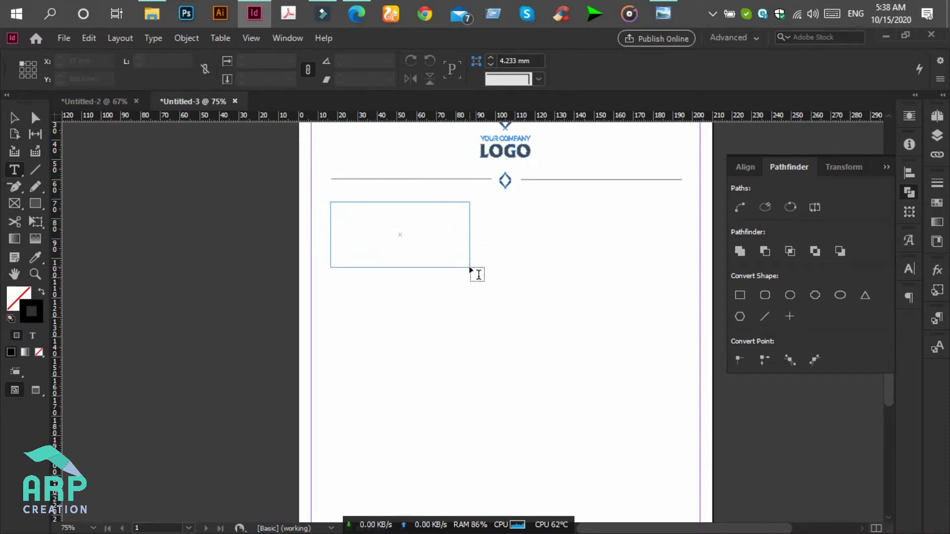
left_click(663, 14)
left_click(663, 13)
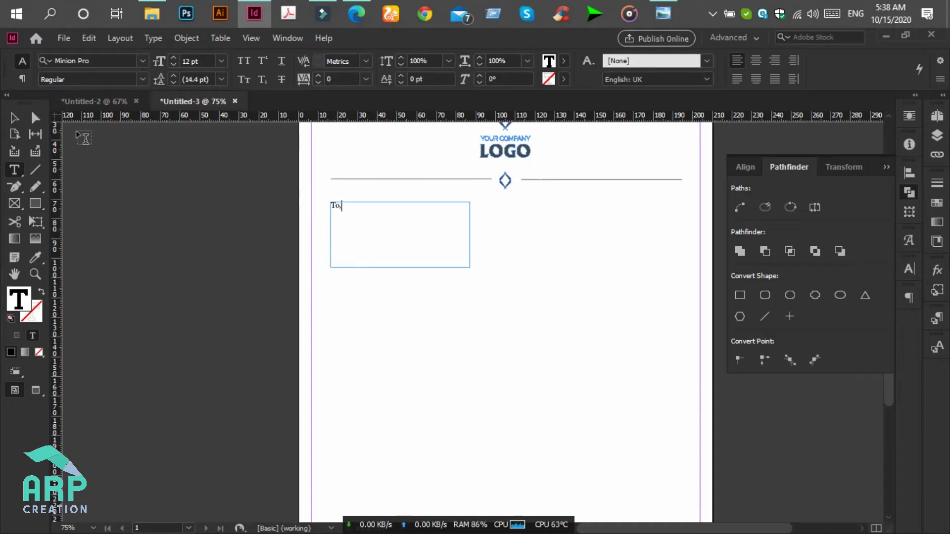
left_click(653, 3)
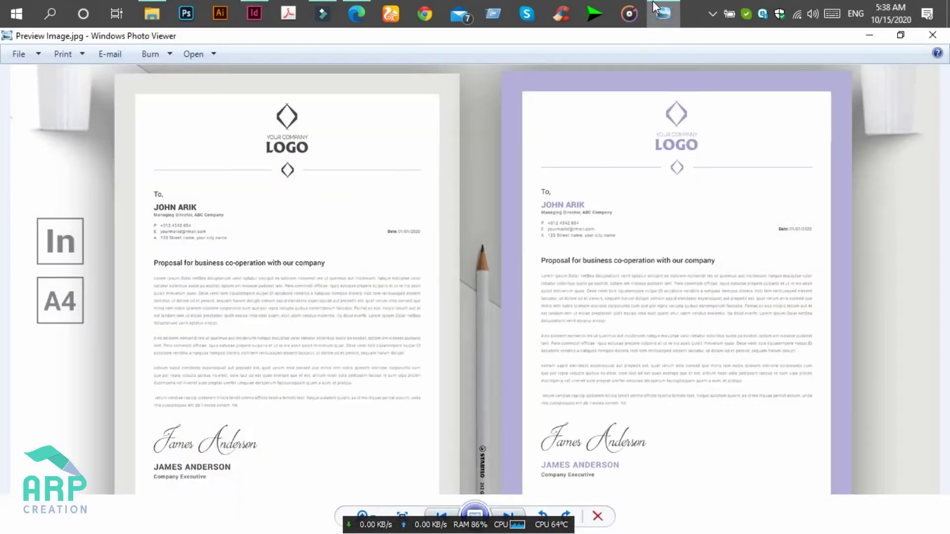
left_click(652, 4)
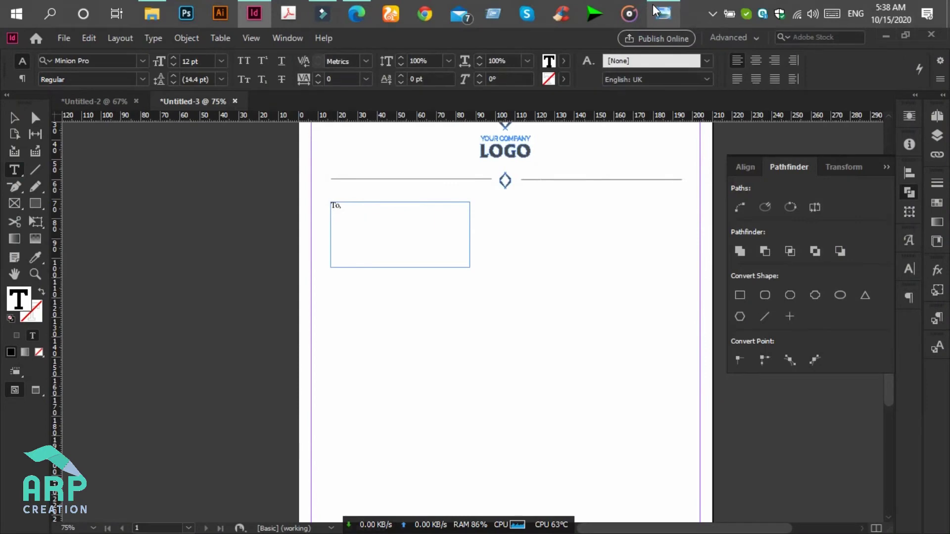
- Set the "To," text in Roboto Regular
double_click(341, 210)
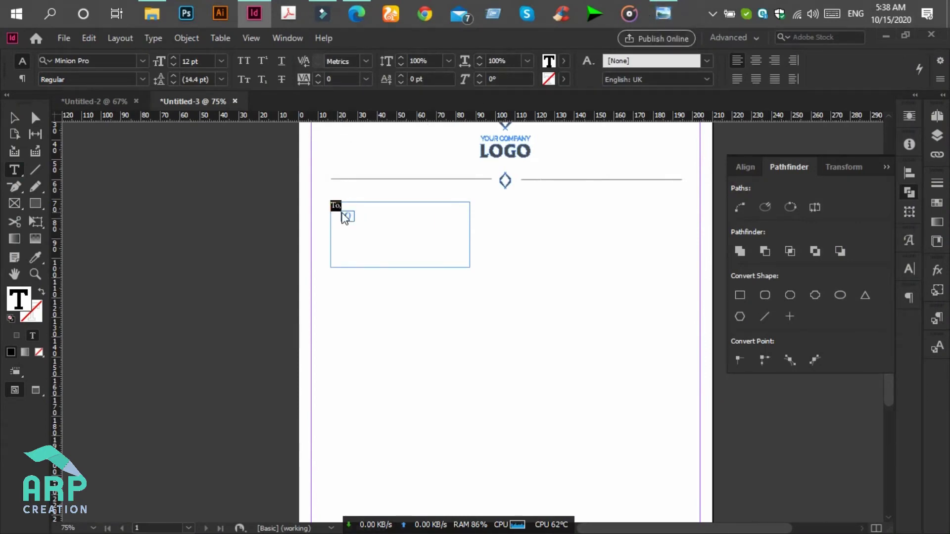
left_click(109, 60)
type("roboto")
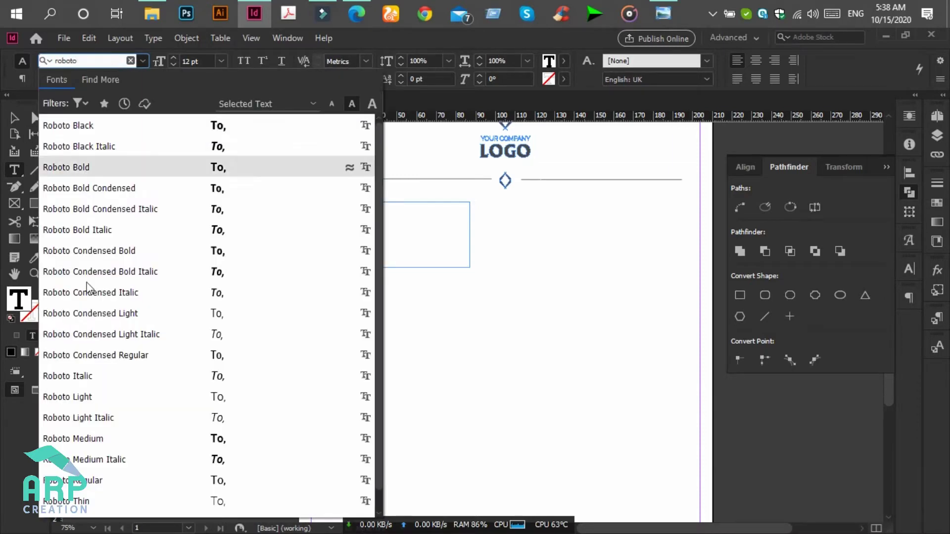
left_click(112, 488)
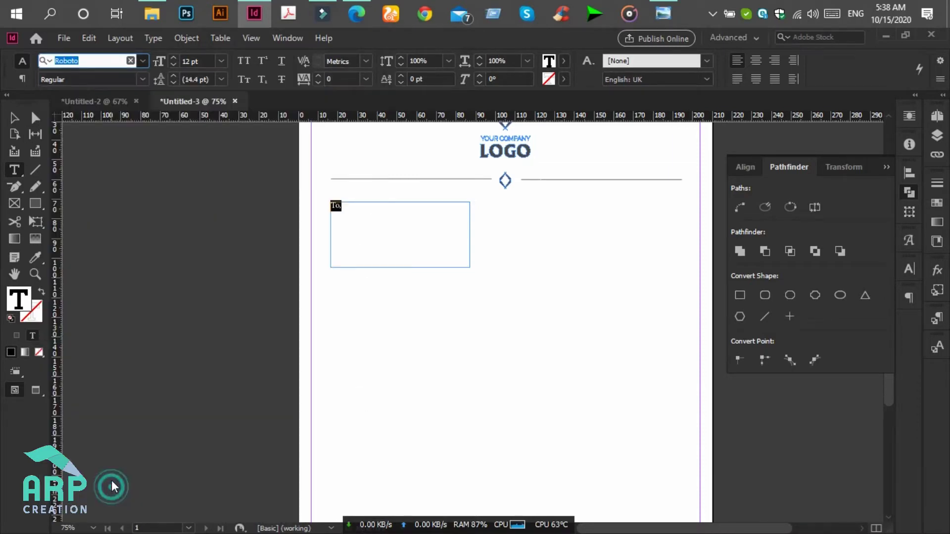
key("Return")
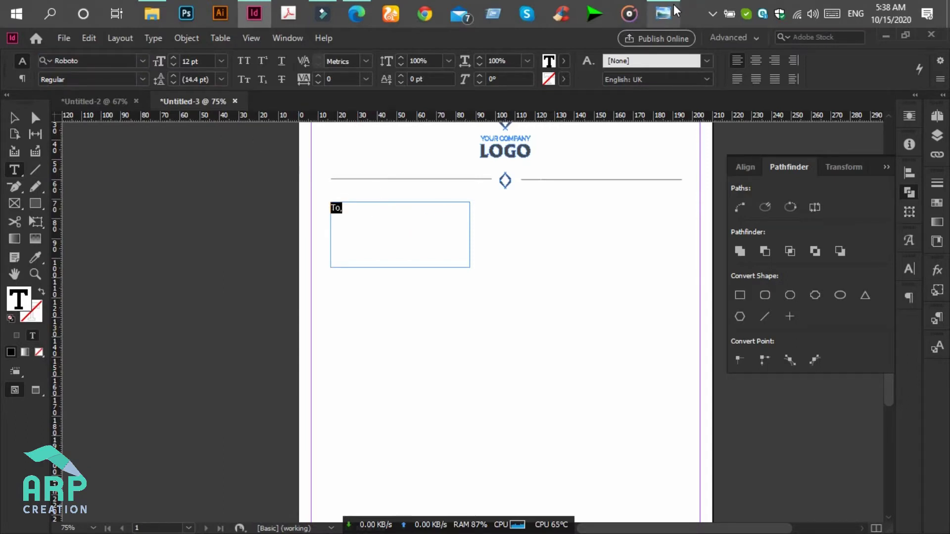
left_click(14, 117)
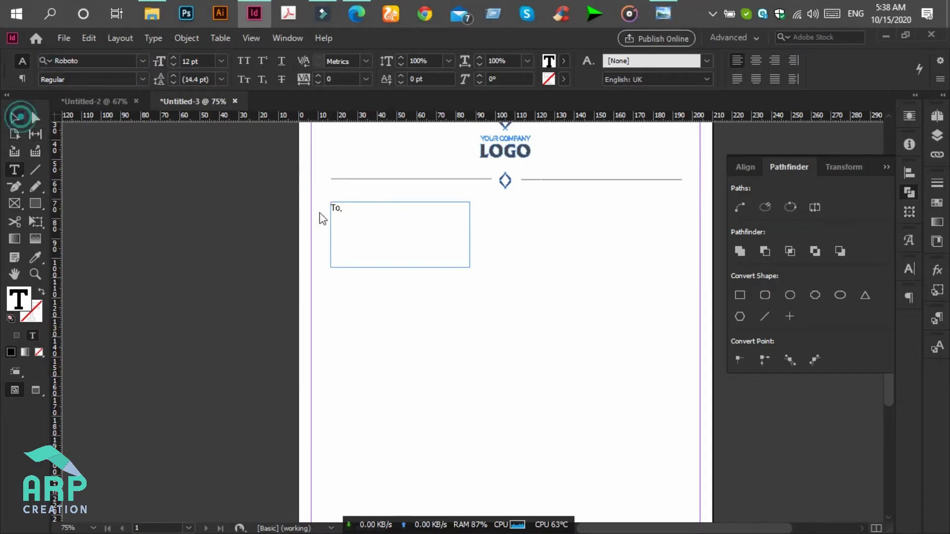
- Shrink the "To," frame to a single line height
left_click(392, 266)
left_click_drag(400, 267, 406, 217)
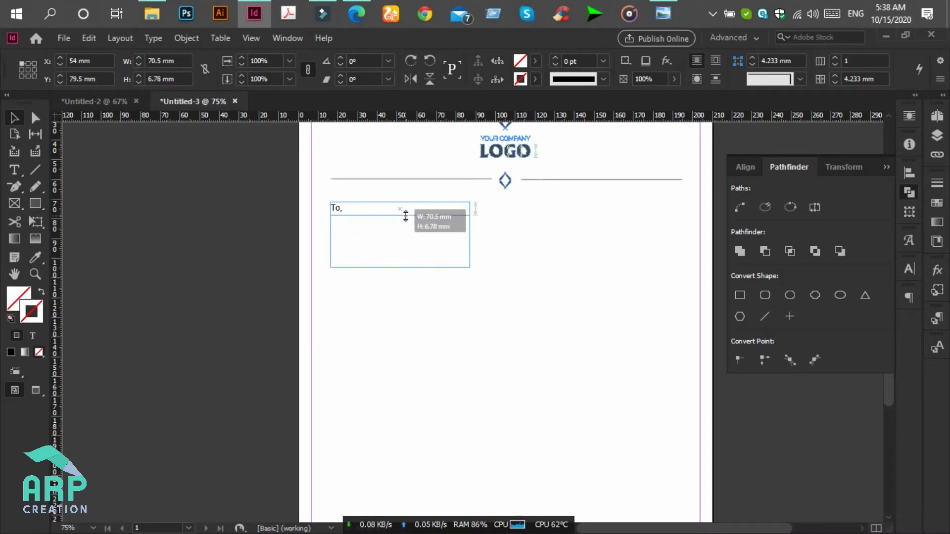
left_click_drag(406, 216, 404, 215)
left_click(399, 236)
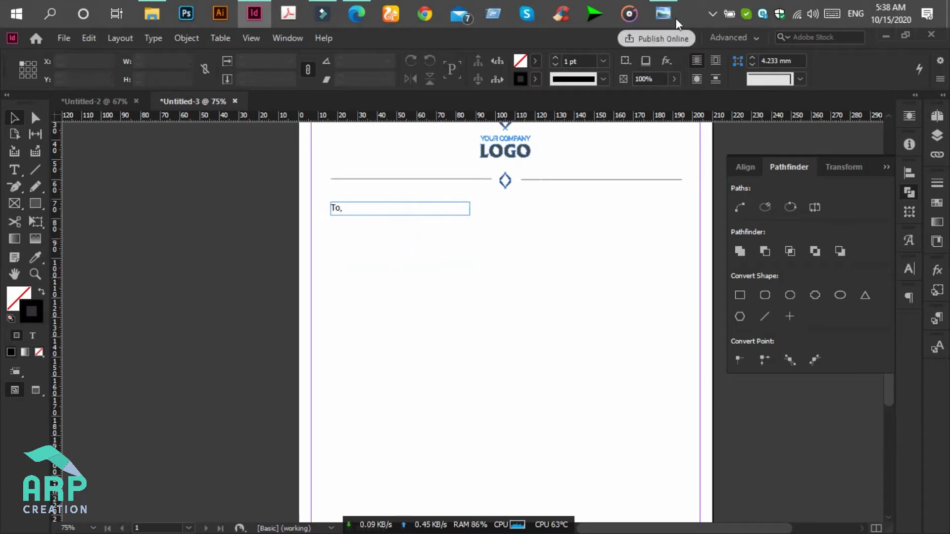
- Duplicate the frame just below and replace its text with the recipient's name in capitals
left_click(340, 208)
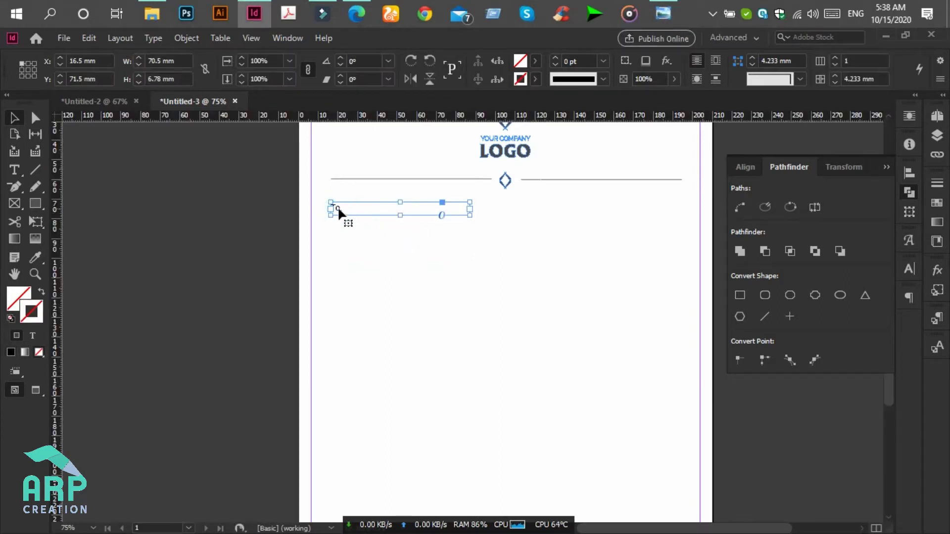
left_click_drag(337, 208, 340, 226)
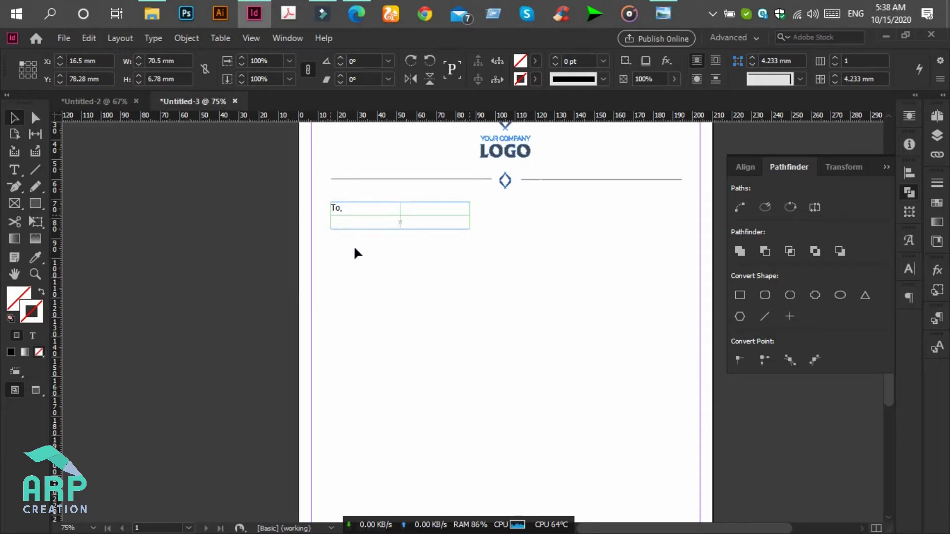
left_click(359, 254)
left_click(350, 222)
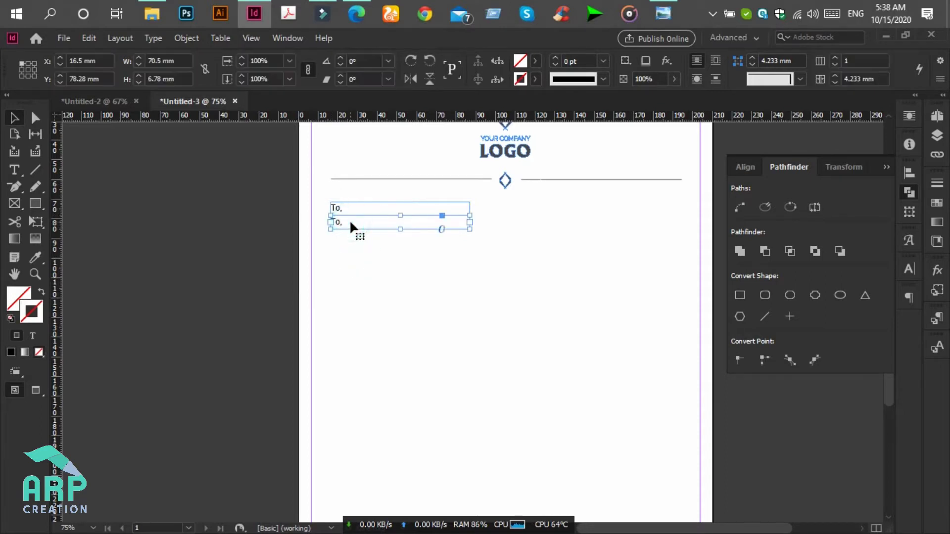
left_click(14, 170)
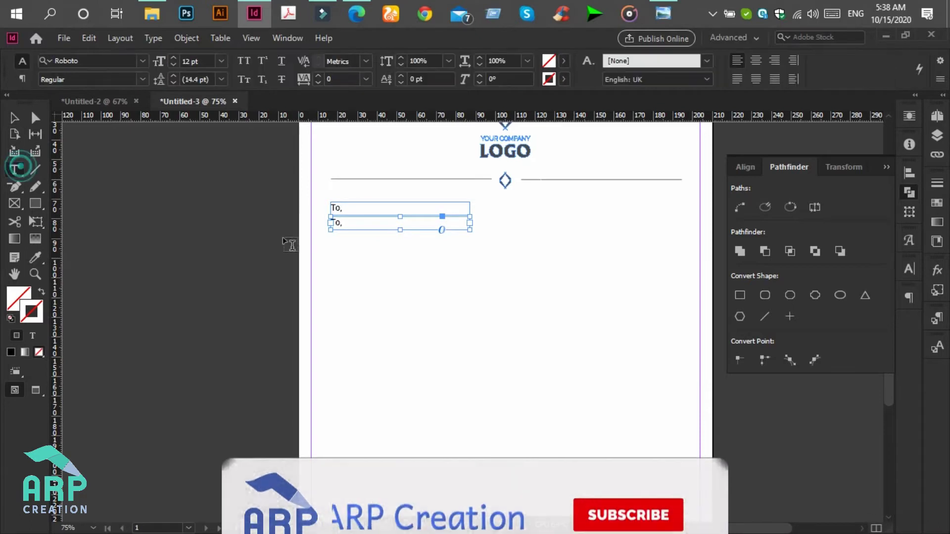
double_click(339, 222)
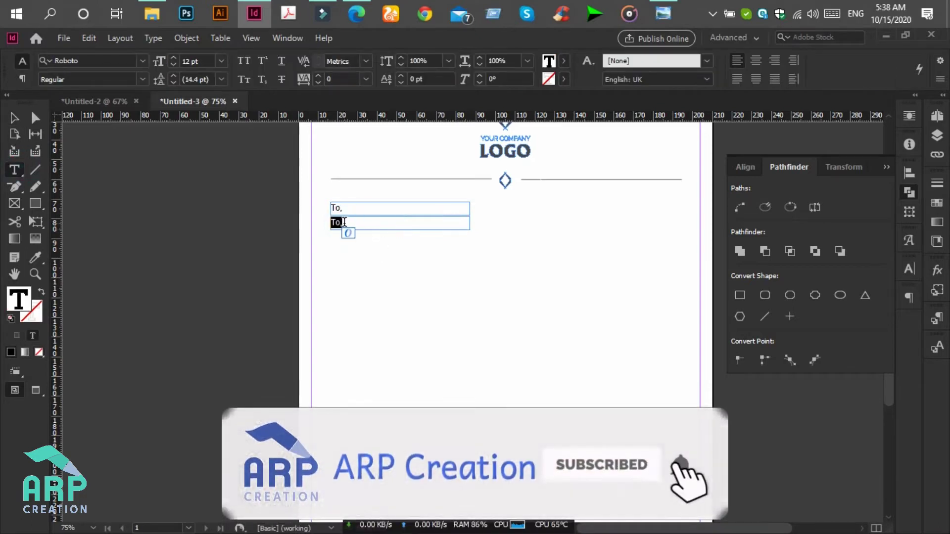
type("JOHN DOE")
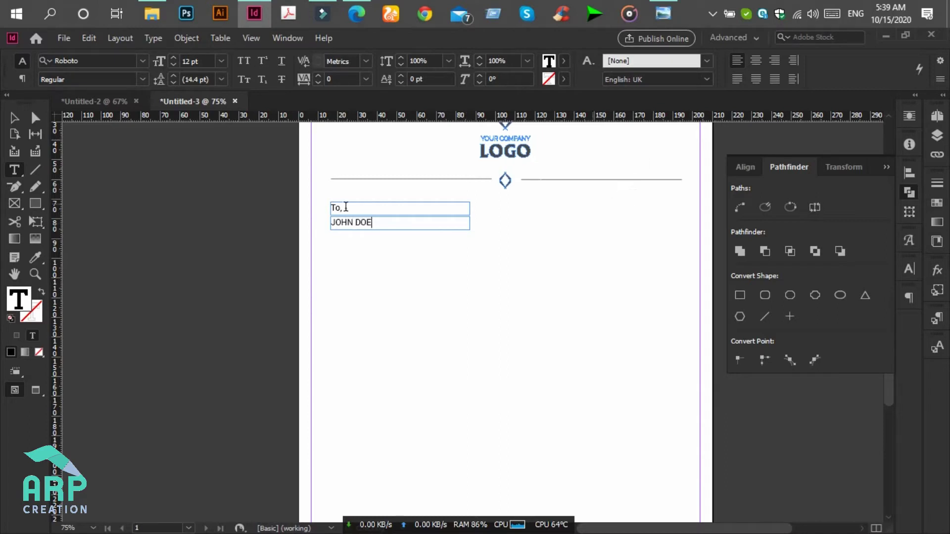
- Set the recipient's name in Roboto Black at 14 pt
left_click(13, 117)
left_click(373, 250)
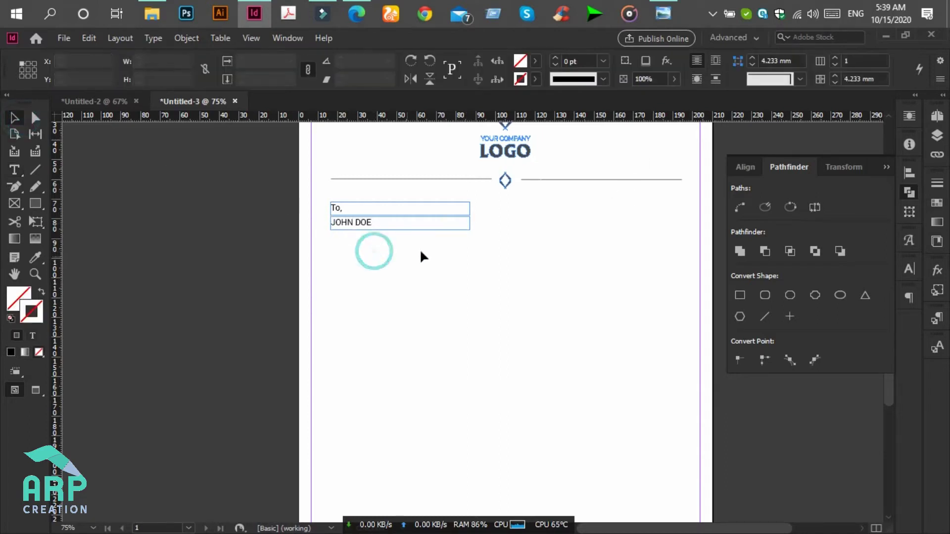
left_click(352, 224)
left_click_drag(400, 230, 400, 237)
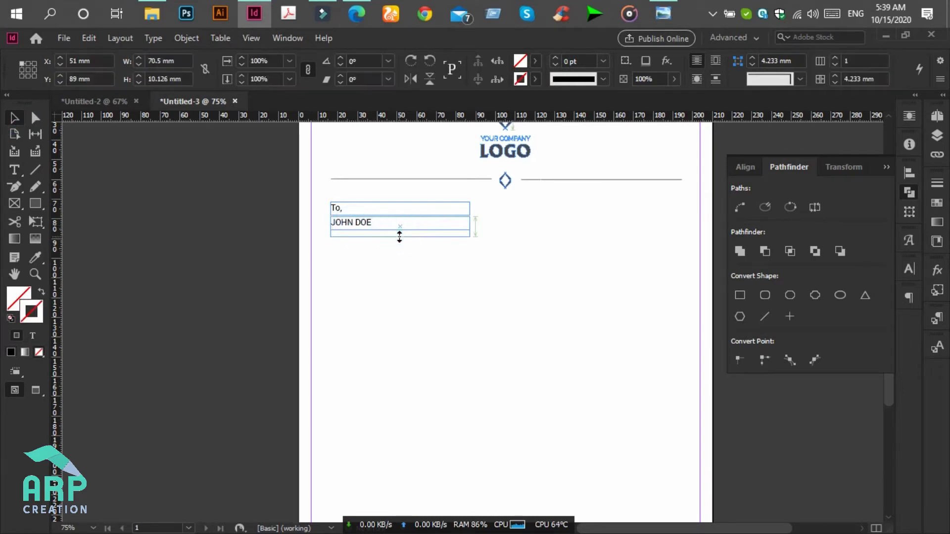
left_click(14, 169)
left_click(361, 225)
key("ctrl+a")
left_click(143, 78)
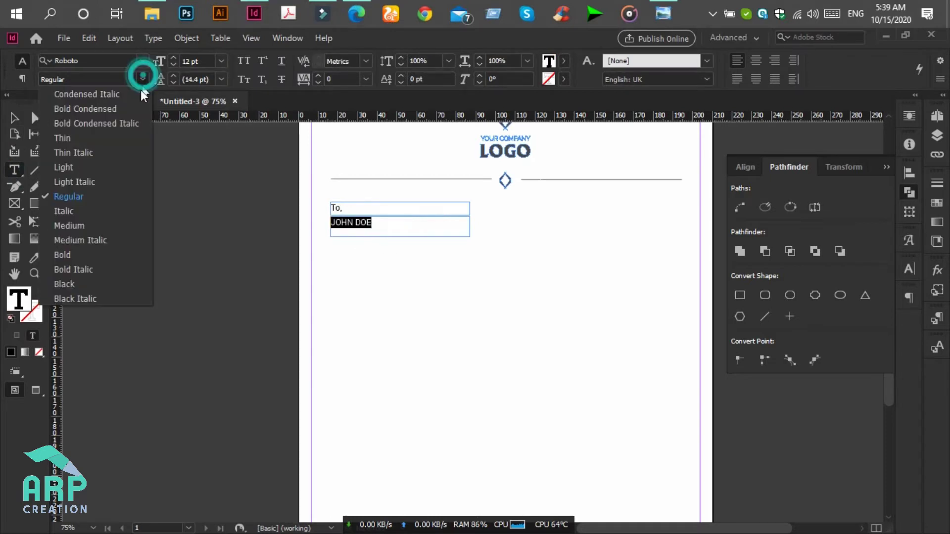
left_click(64, 284)
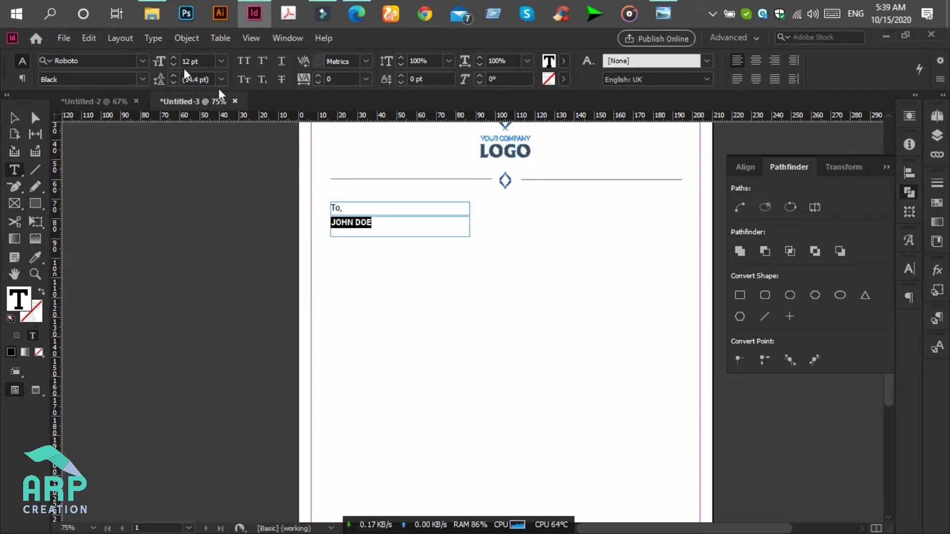
left_click(173, 58)
left_click(174, 58)
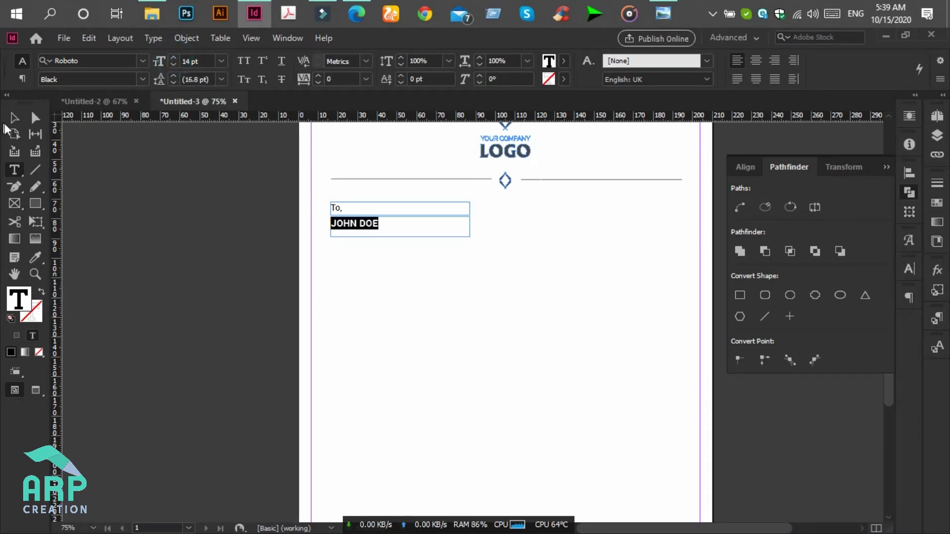
- Trim the name frame to one 6.566 mm line and place a duplicate below it
left_click(17, 121)
left_click(395, 262)
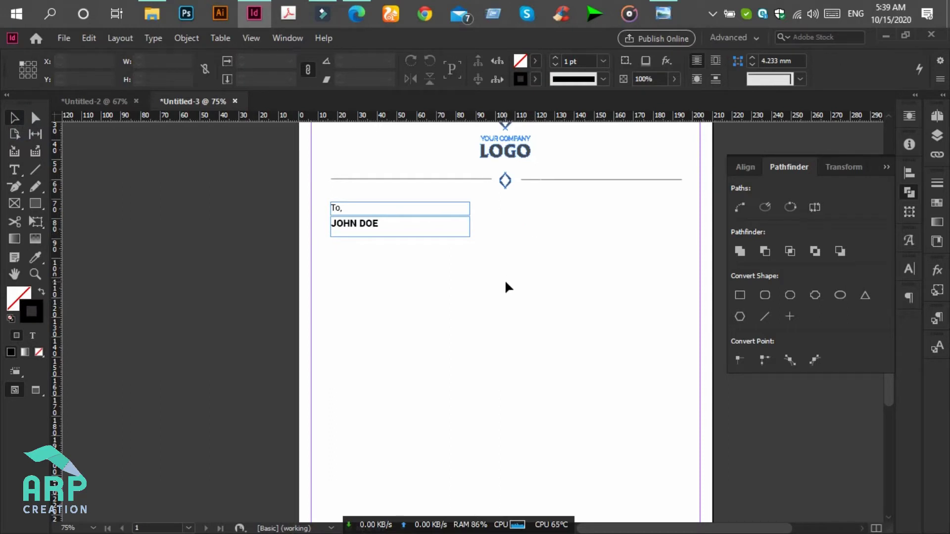
left_click(399, 231)
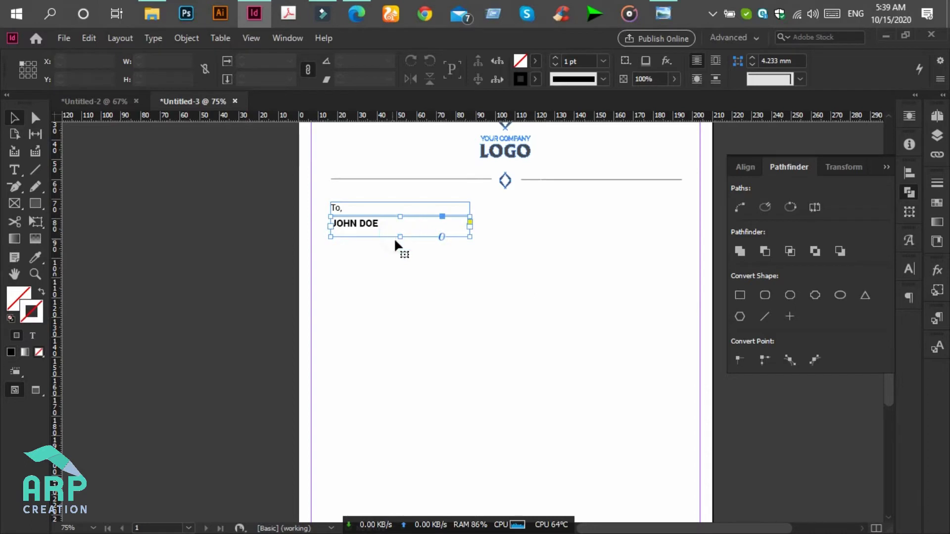
left_click_drag(399, 236, 401, 228)
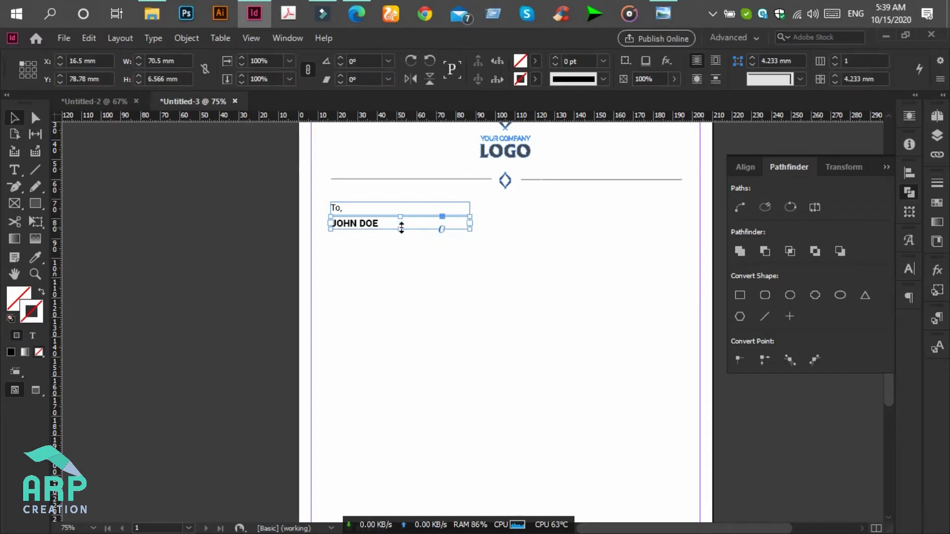
left_click(396, 246)
left_click(362, 226)
left_click(677, 8)
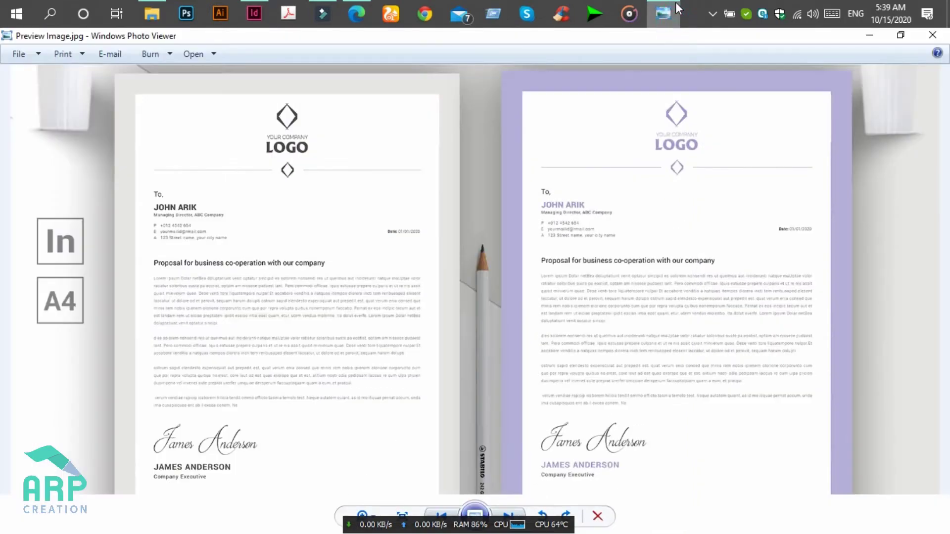
left_click(678, 8)
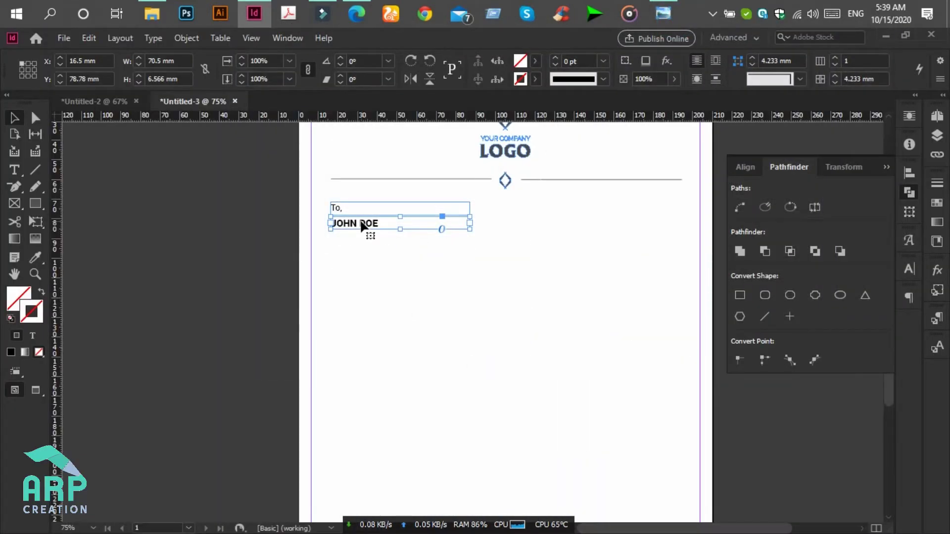
left_click_drag(359, 221, 362, 246)
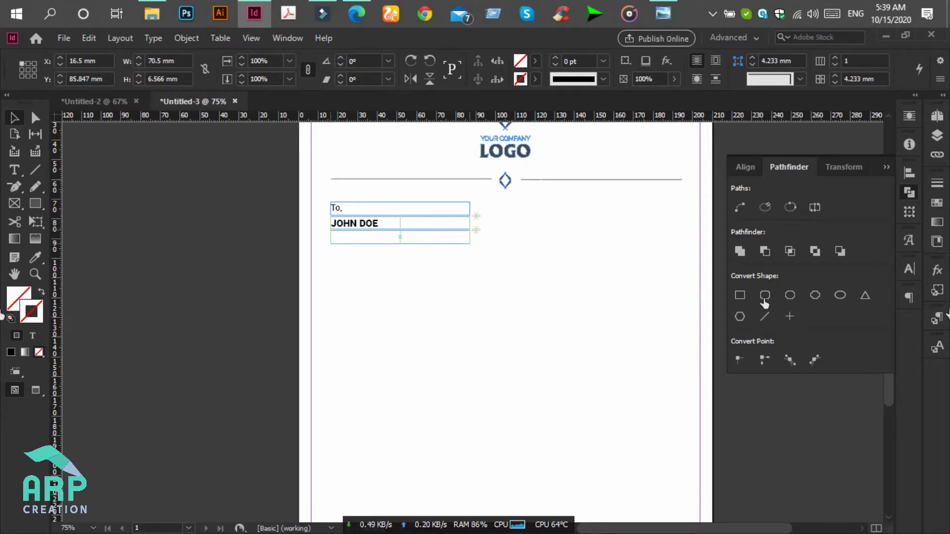
- Replace the third frame's text with "lorem imspum"
left_click(15, 170)
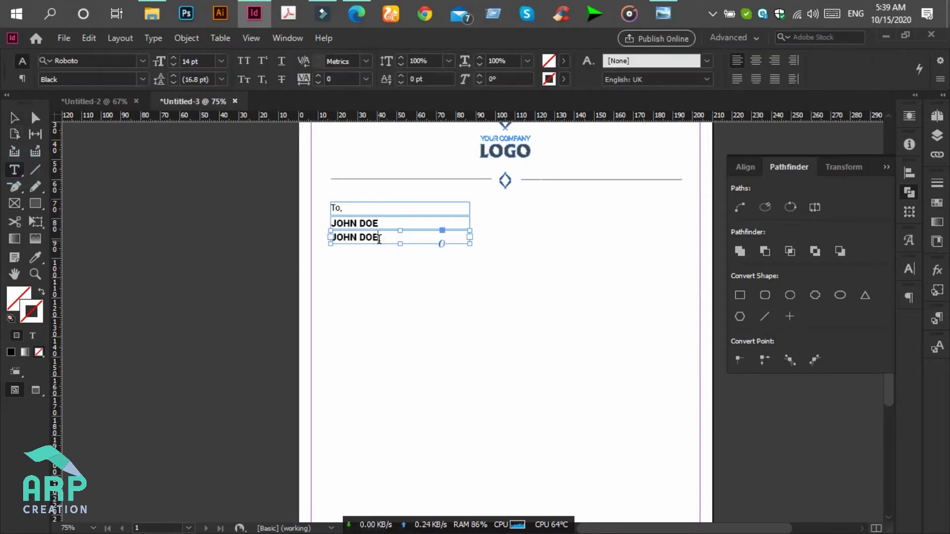
left_click(378, 237)
triple_click(379, 238)
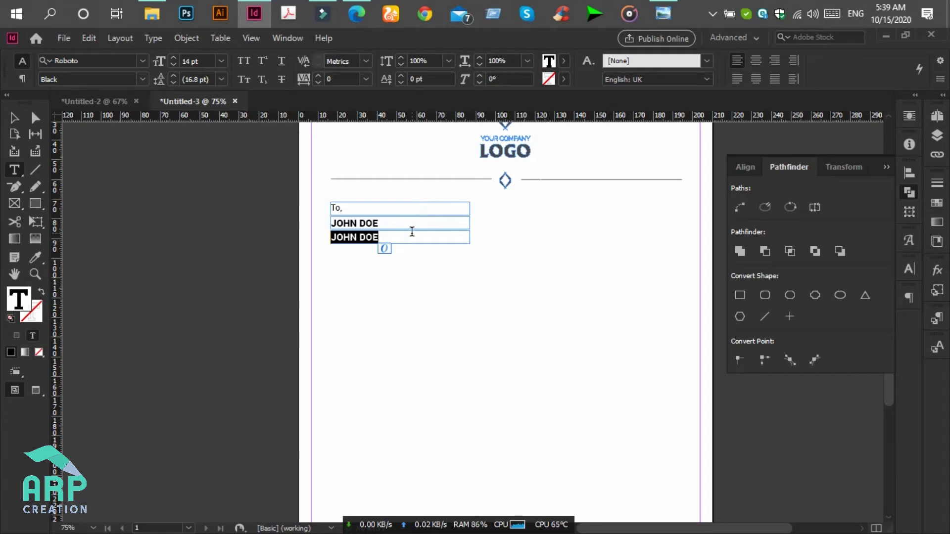
left_click(664, 5)
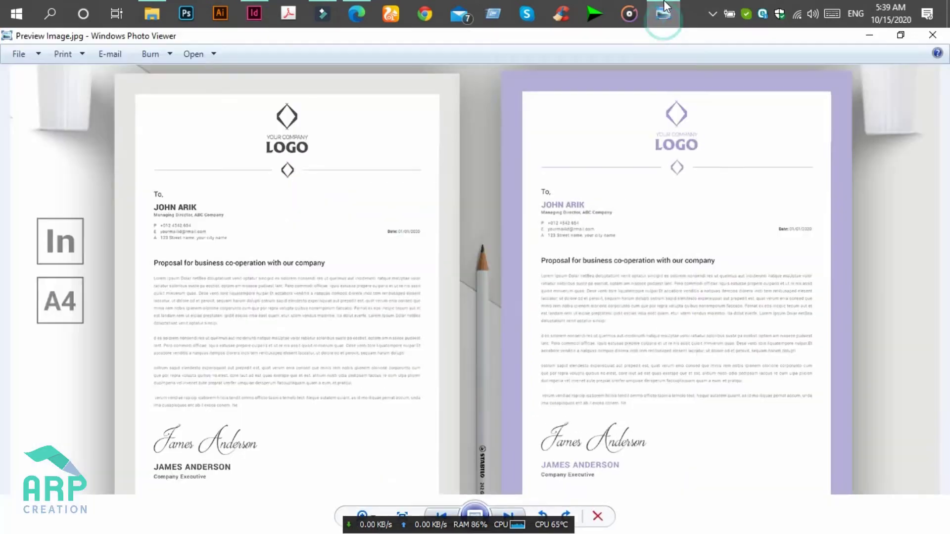
left_click(663, 6)
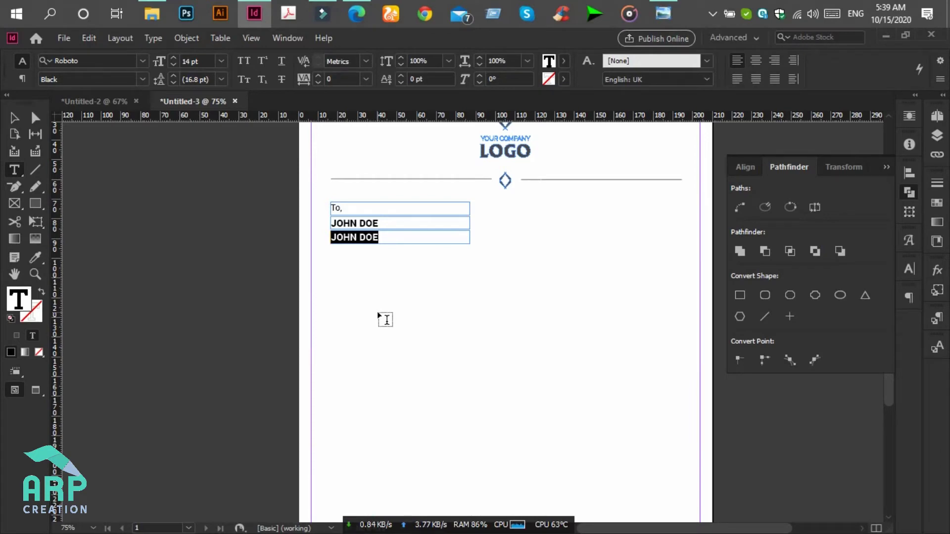
type("lorem imspum")
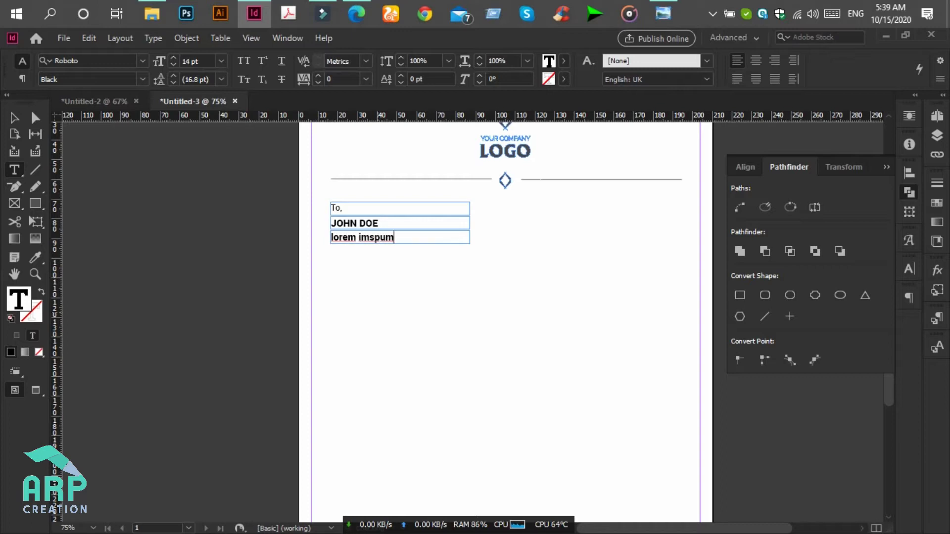
triple_click(387, 242)
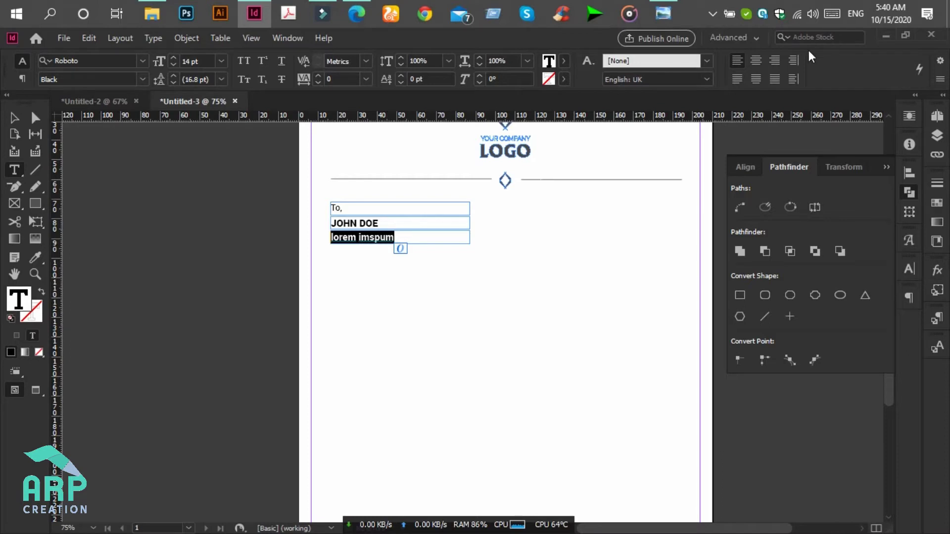
- Set the line to Roboto Regular 7 pt and shorten its frame to 4.85 mm
left_click(143, 79)
left_click(70, 194)
left_click(187, 60)
double_click(191, 59)
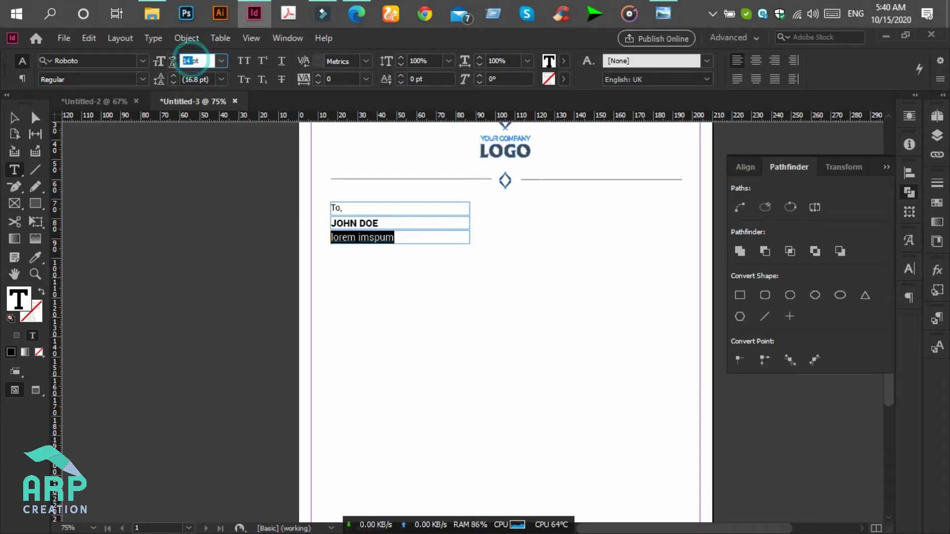
type("7")
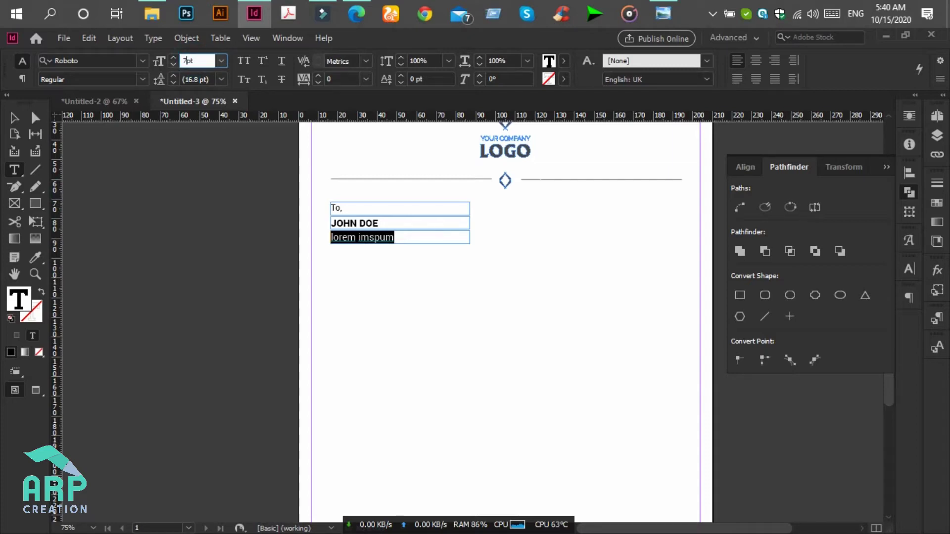
key("Return")
left_click(14, 117)
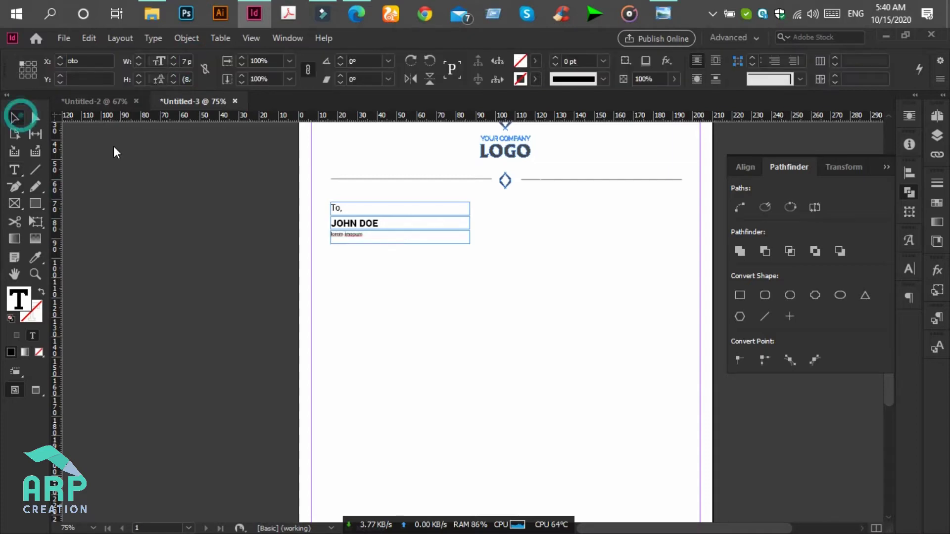
left_click(388, 245)
left_click_drag(399, 243, 403, 239)
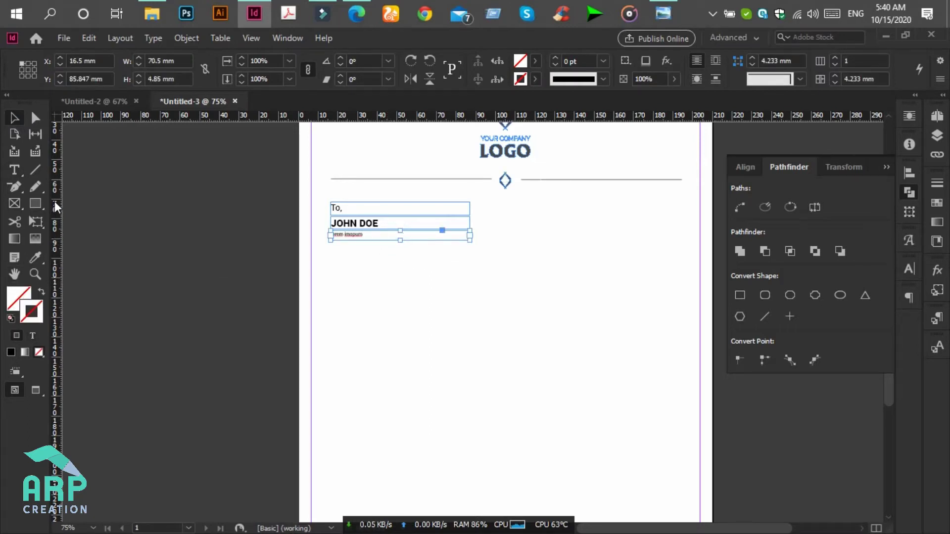
- Colour the lorem imspum text mid grey (Lab lightness 52, 7a7b79)
left_click(14, 170)
left_click(372, 237)
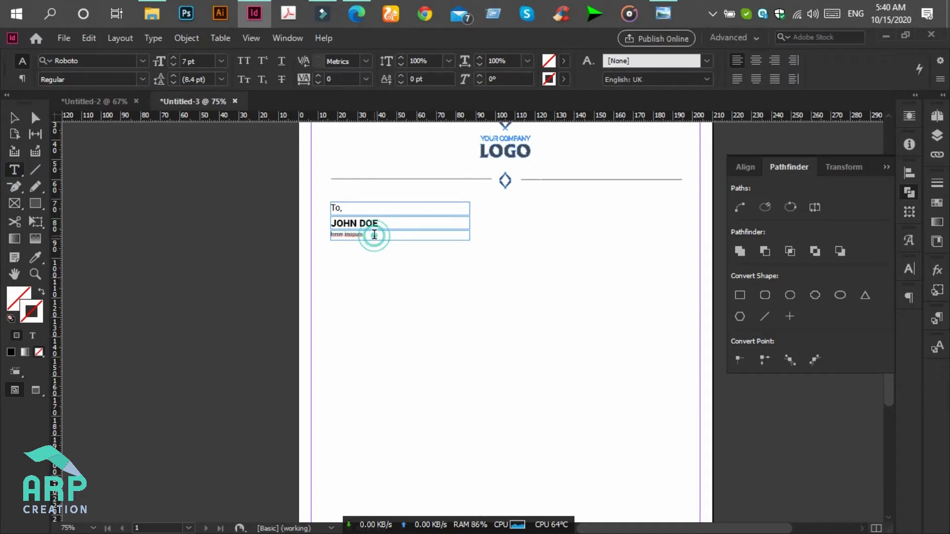
key("ctrl+a")
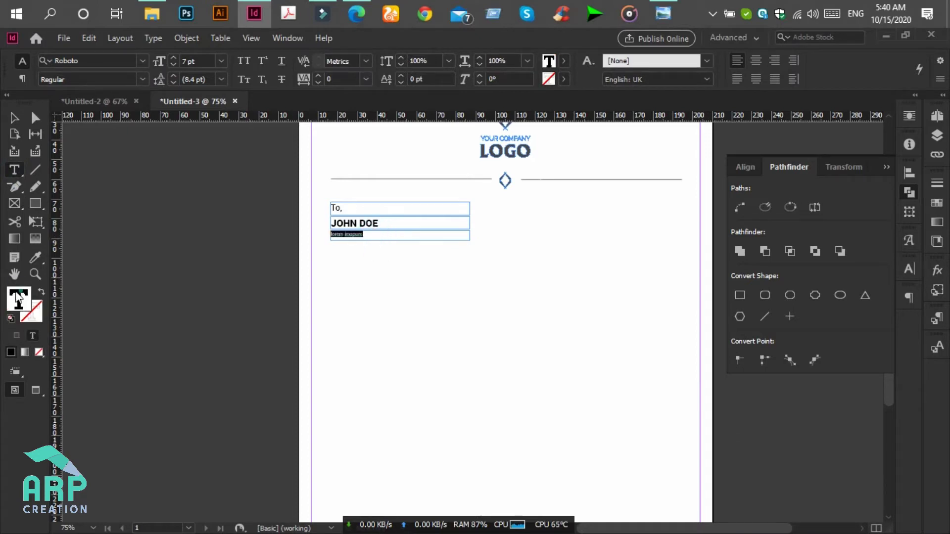
double_click(16, 297)
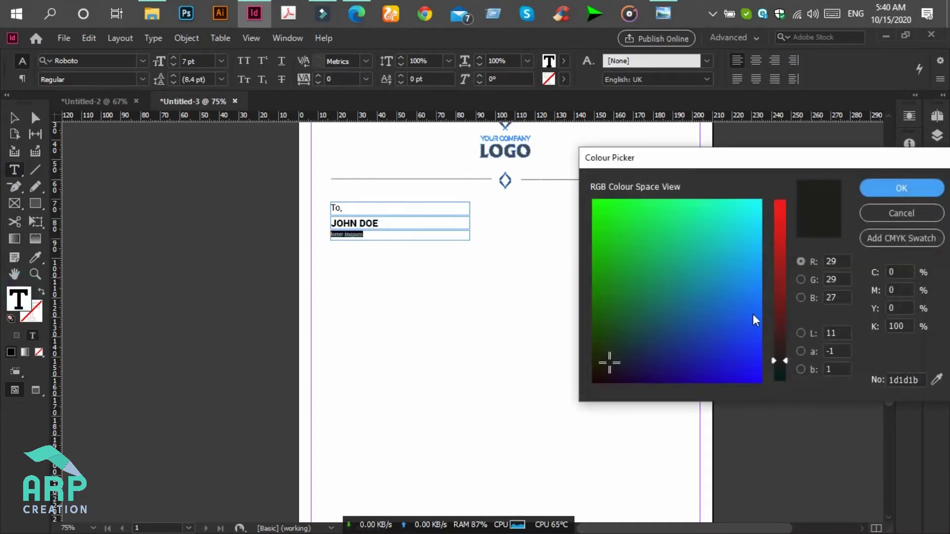
left_click(800, 333)
left_click(780, 287)
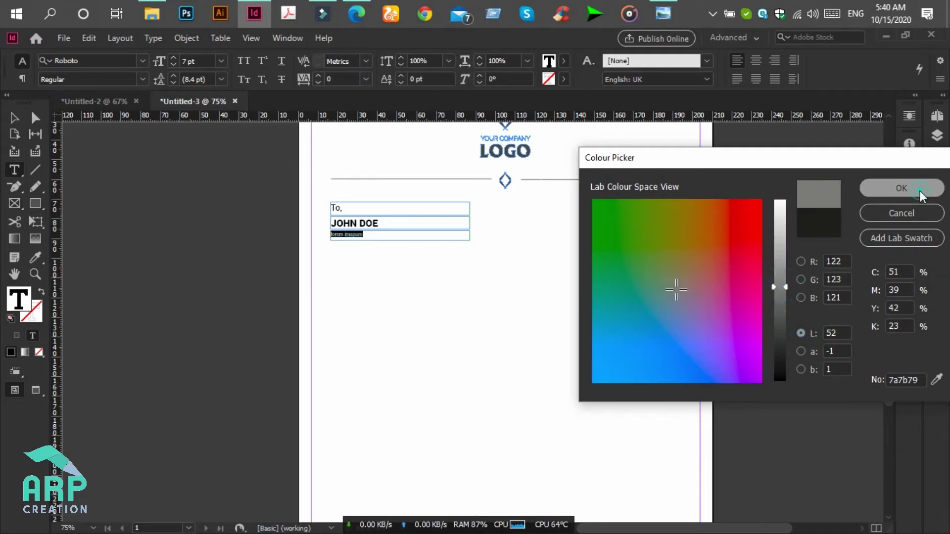
left_click(902, 188)
- Toggle between showing and hiding frame edges to check the grey text
key("Escape")
left_click(506, 304)
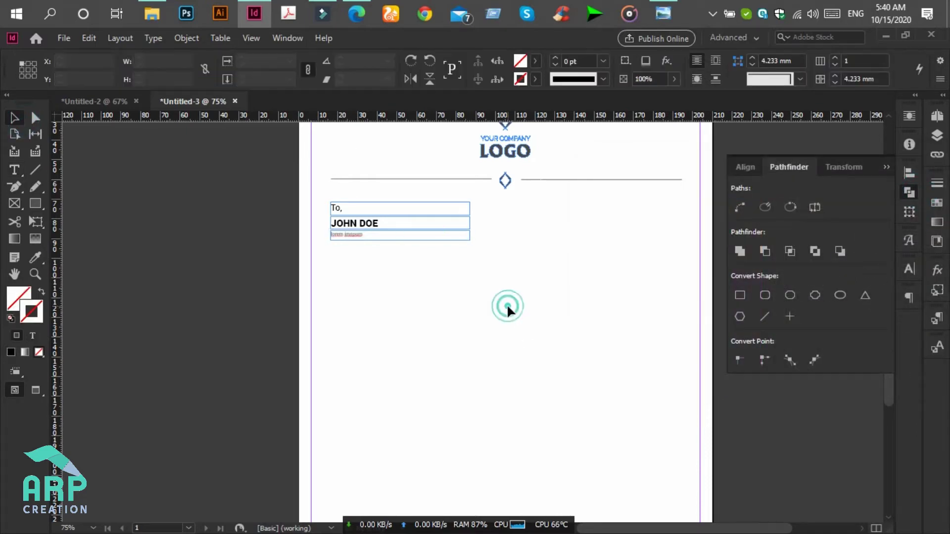
key("ctrl+h")
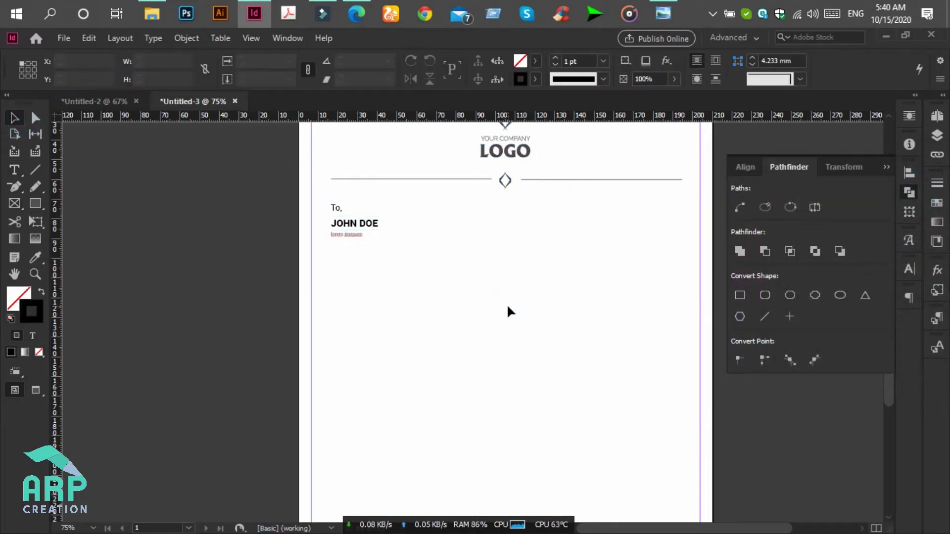
key("ctrl+h")
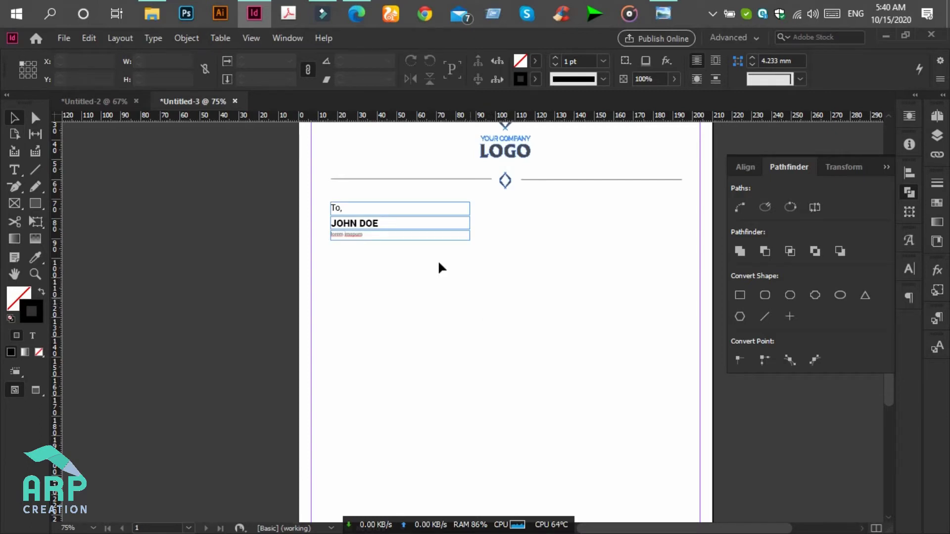
left_click(501, 269)
key("ctrl+h")
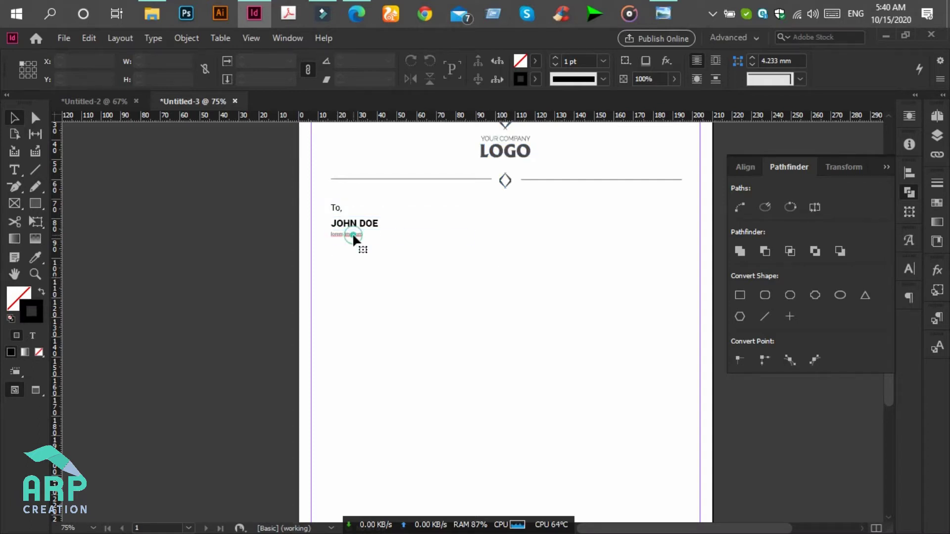
- Zoom in and Alt-drag a copy of the grey lorem text frame just below it
left_click(352, 233)
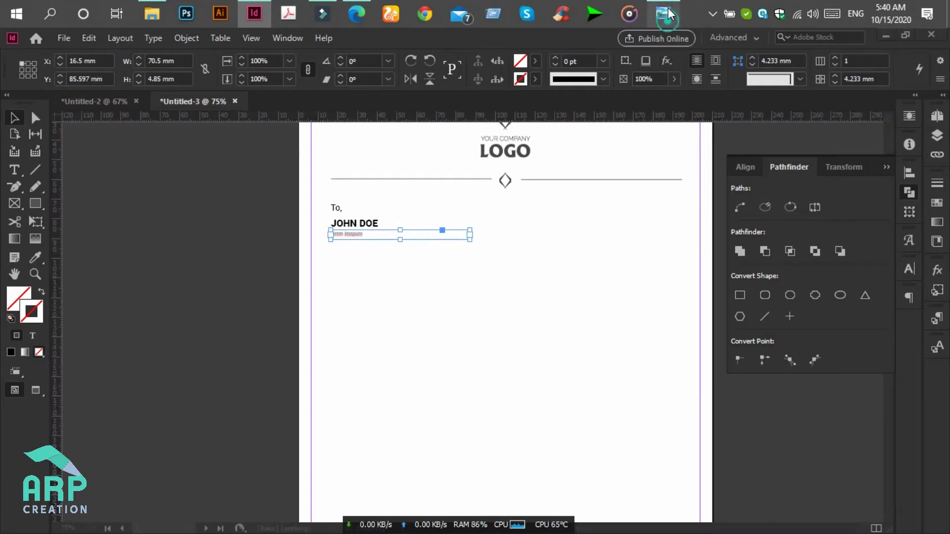
left_click(668, 13)
left_click(668, 13)
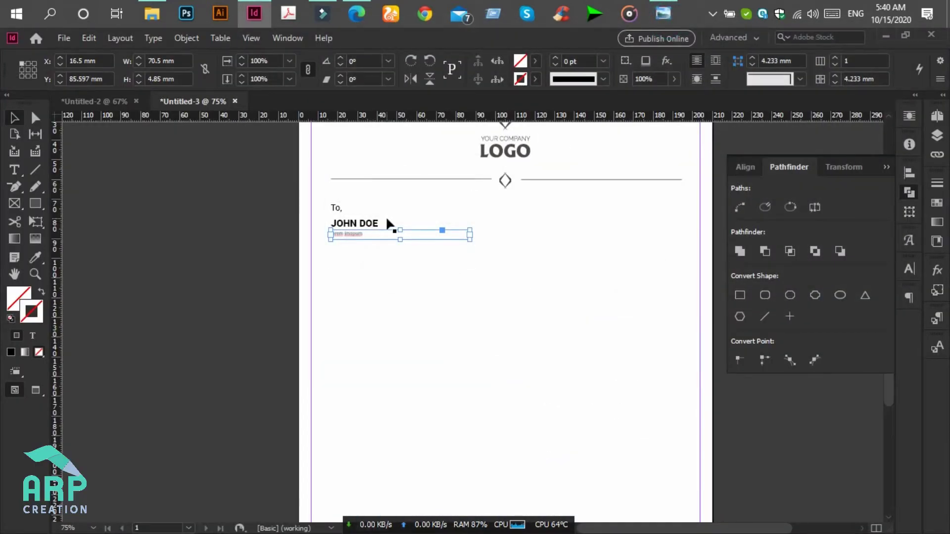
key("ctrl+equal")
key("ctrl+equal")
scroll(387, 224, "down", 3)
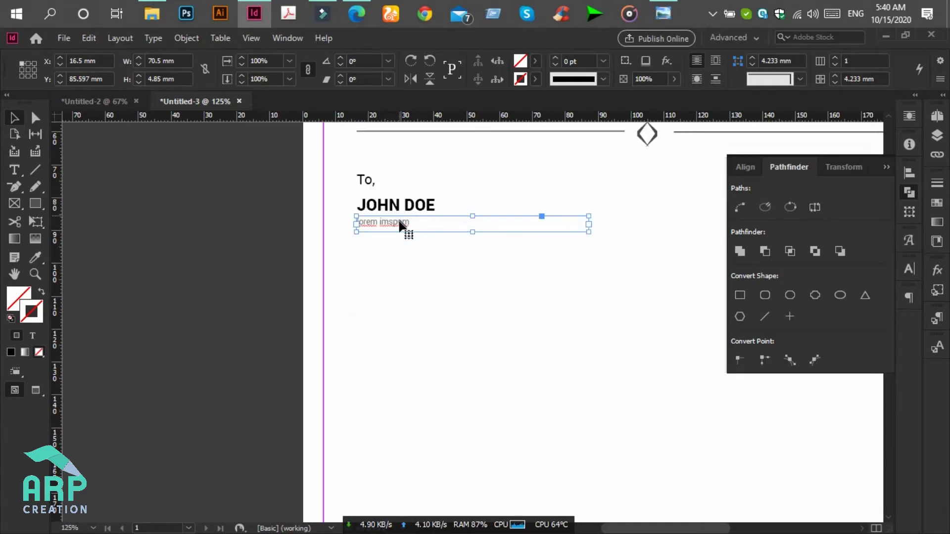
left_click_drag(399, 223, 402, 255)
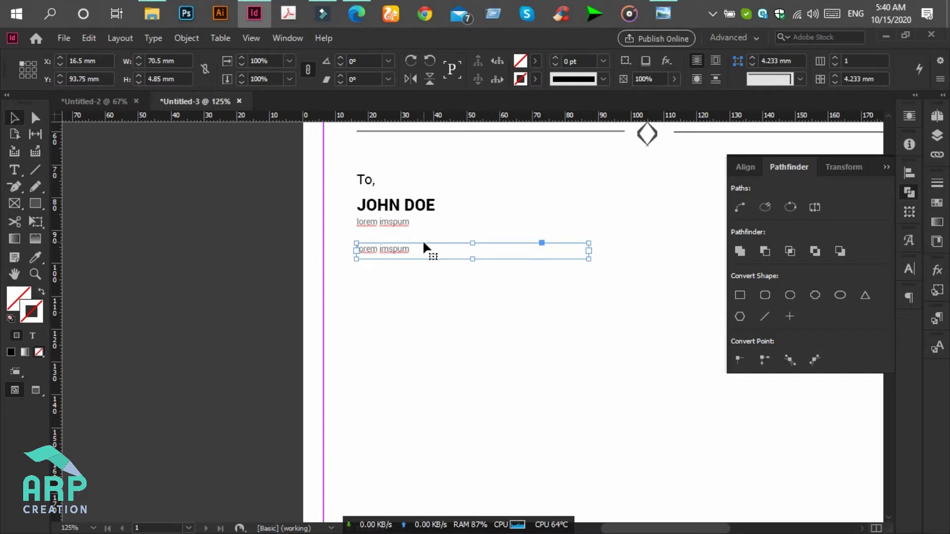
left_click(14, 169)
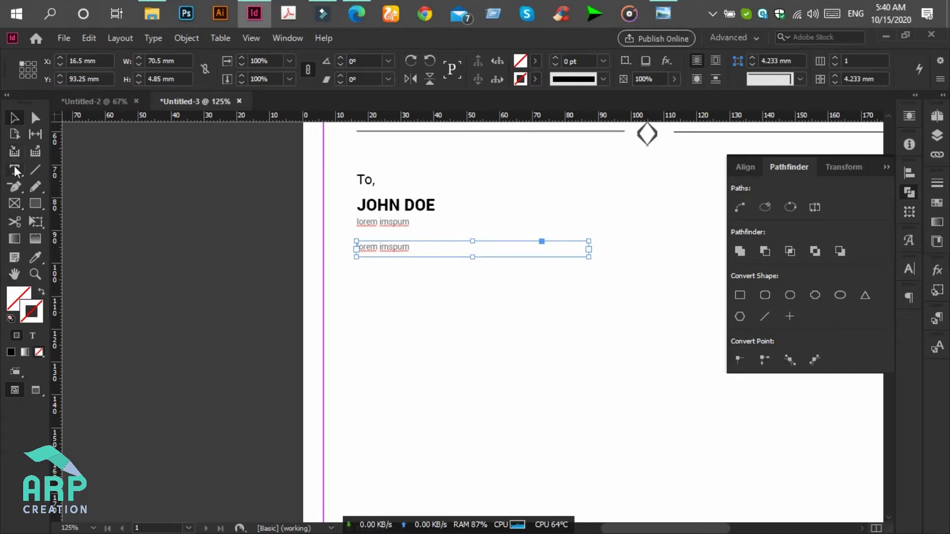
- Replace the copied line with a 'P:' line holding the phone number
triple_click(408, 248)
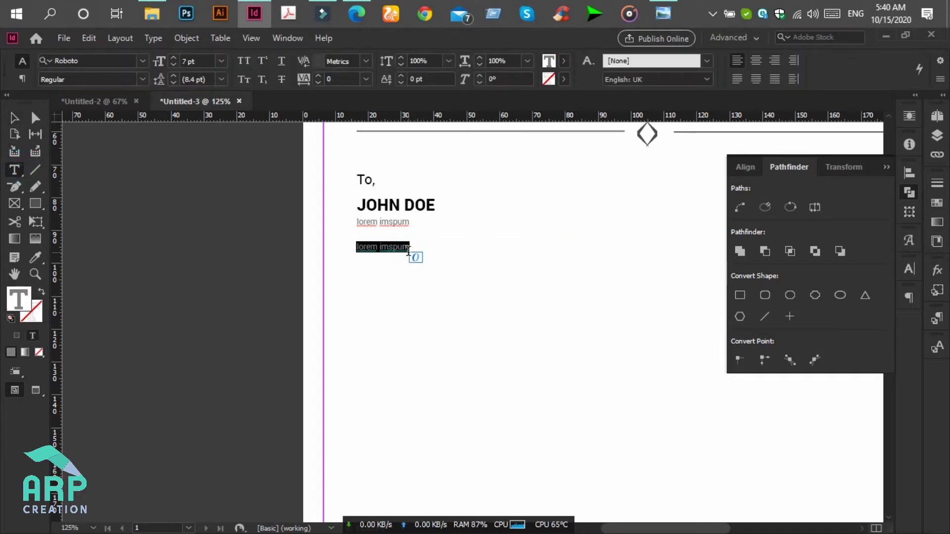
type("p:")
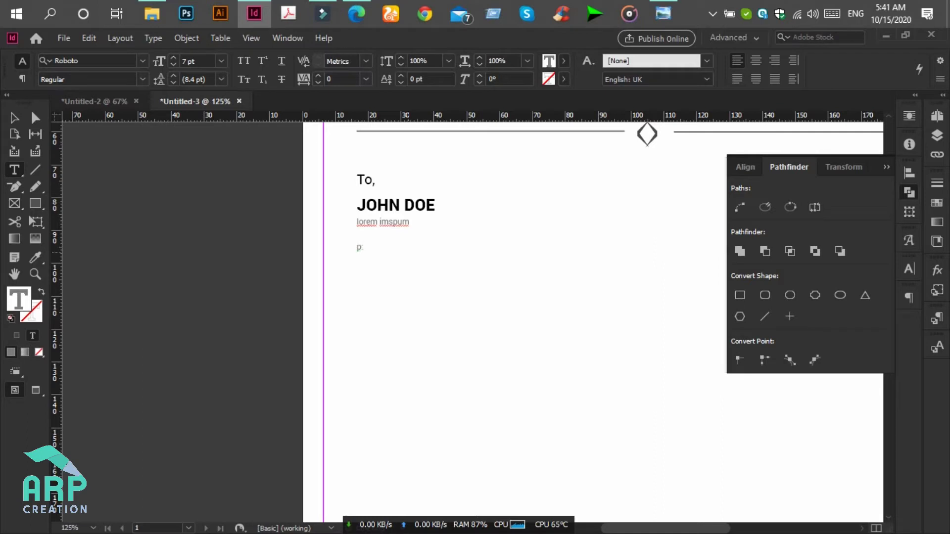
type(". 44443333")
key("Return")
type("E")
key("Up")
key("Delete")
type(":")
- Add an 'E :' line with the e-mail address and an 'A : your address' line
key("Down")
type(": HJ")
key("BackSpace")
key("BackSpace")
type("adkjhkdg@email.com")
key("Return")
type("A : your add")
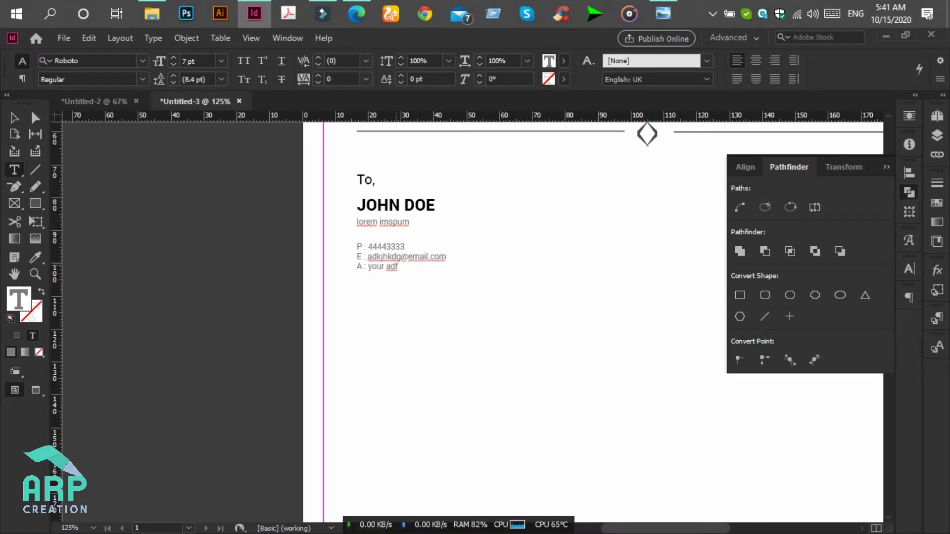
type("ress")
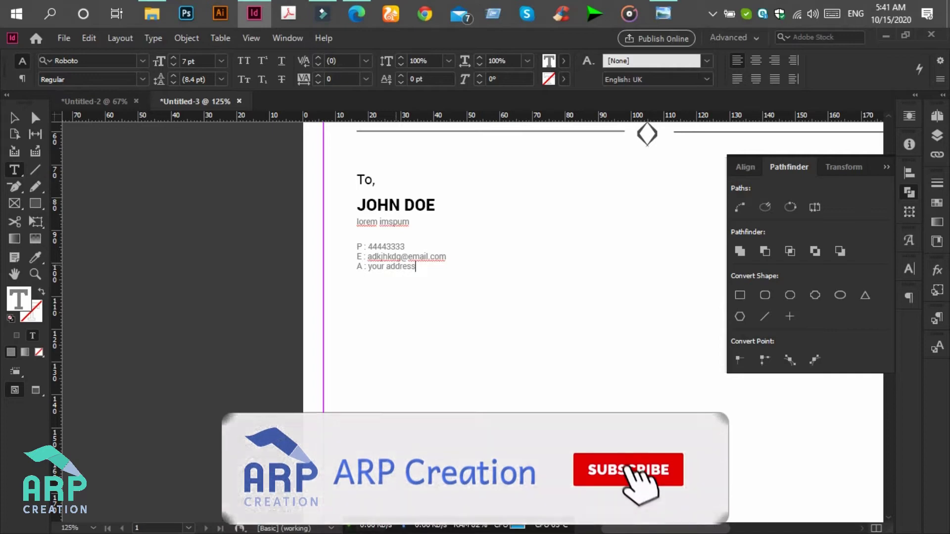
key("ctrl+a")
left_click(672, 7)
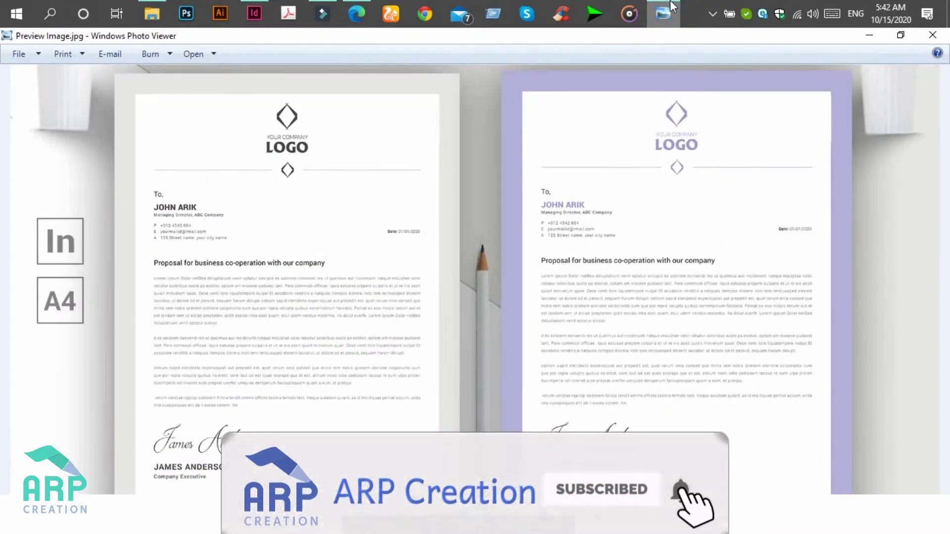
left_click(666, 10)
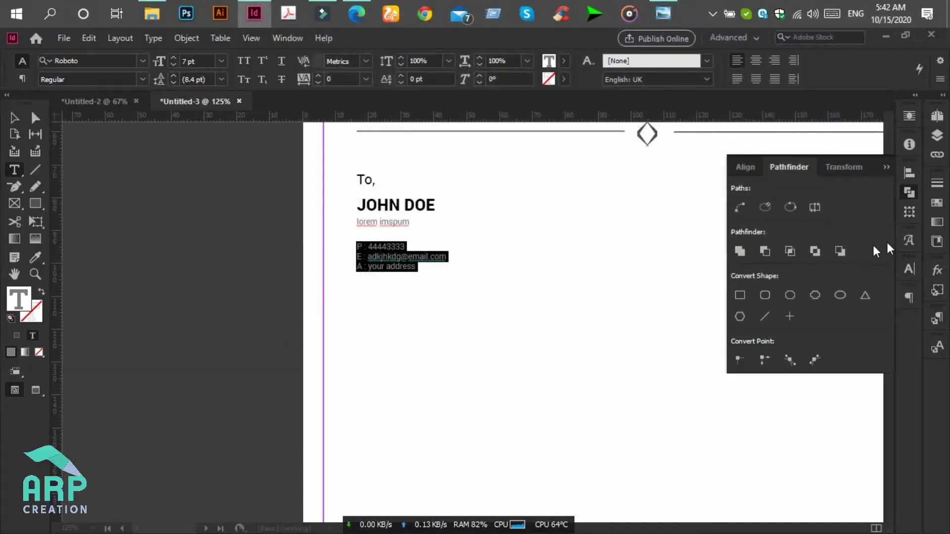
- Raise the contact lines' leading to 10 pt in the character settings
left_click(911, 264)
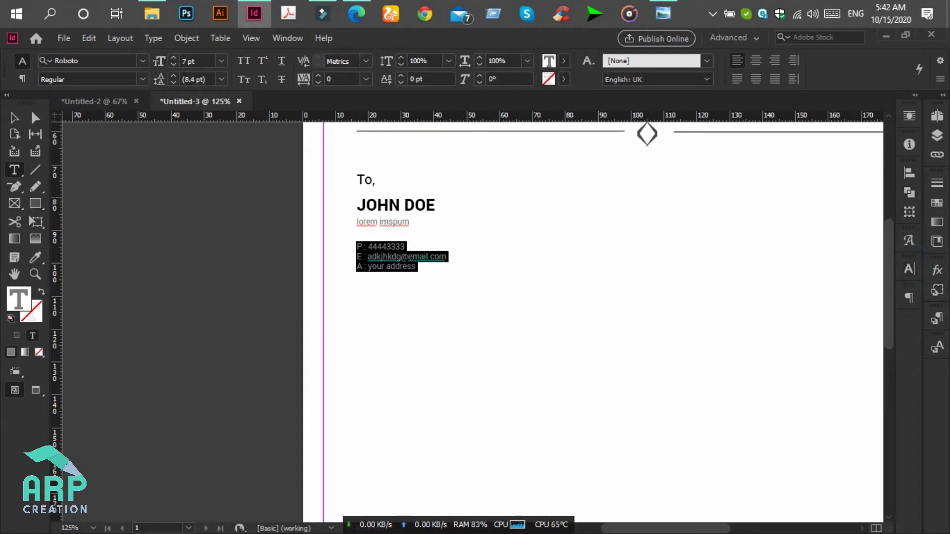
left_click(911, 268)
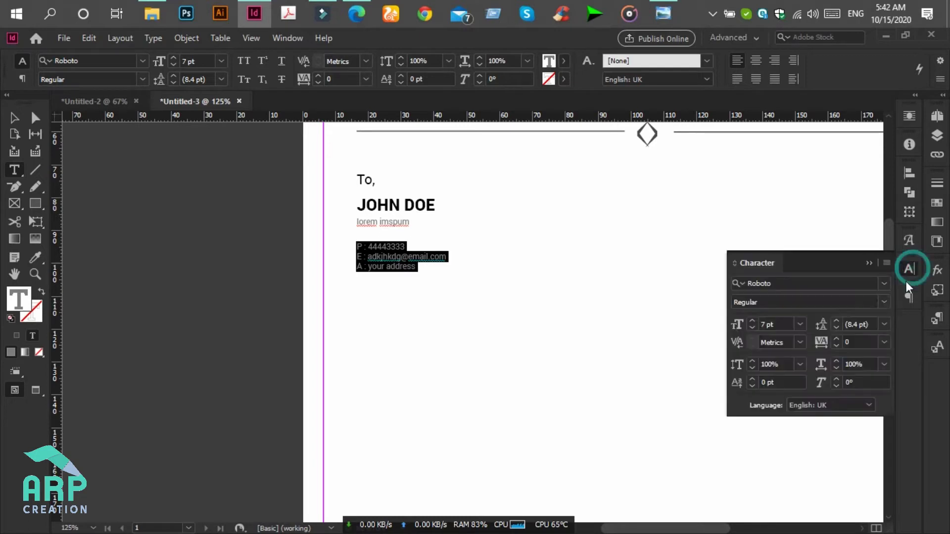
left_click(837, 321)
left_click(837, 321)
left_click_drag(701, 526, 719, 529)
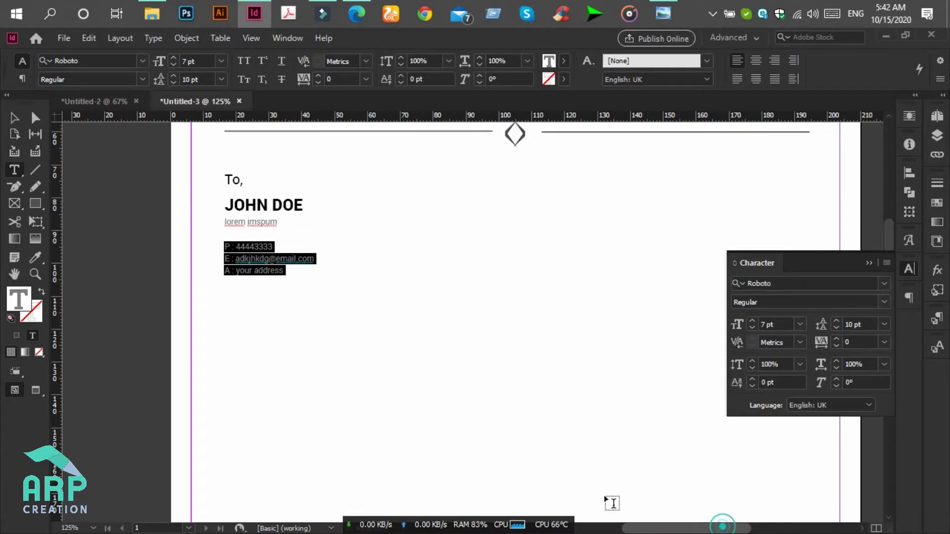
- Trim the contact frame to its text and Alt-drag a copy to the right
left_click(14, 118)
left_click(281, 249)
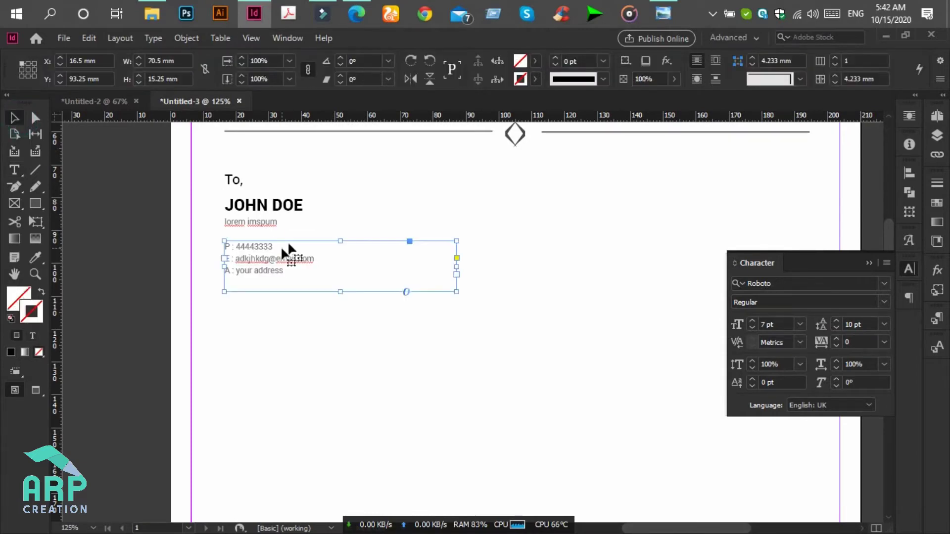
left_click(668, 7)
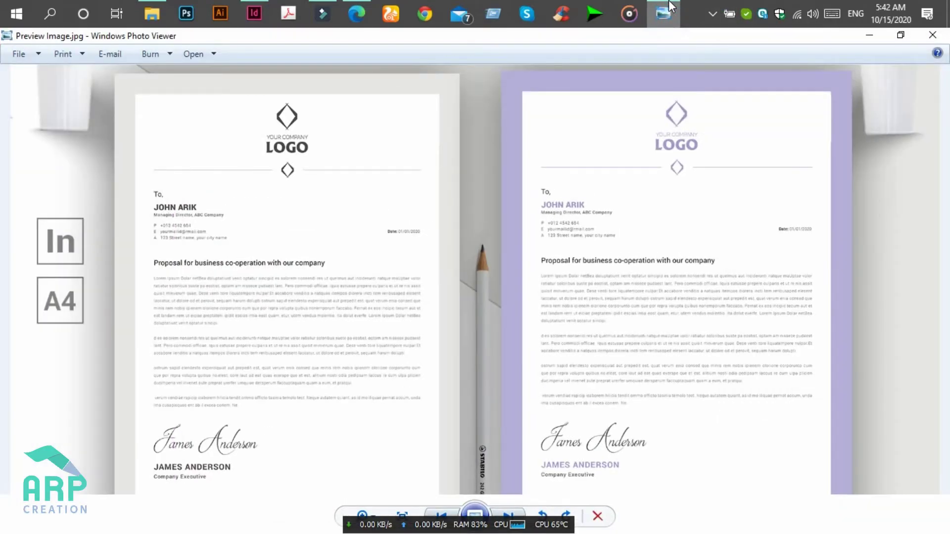
left_click(666, 9)
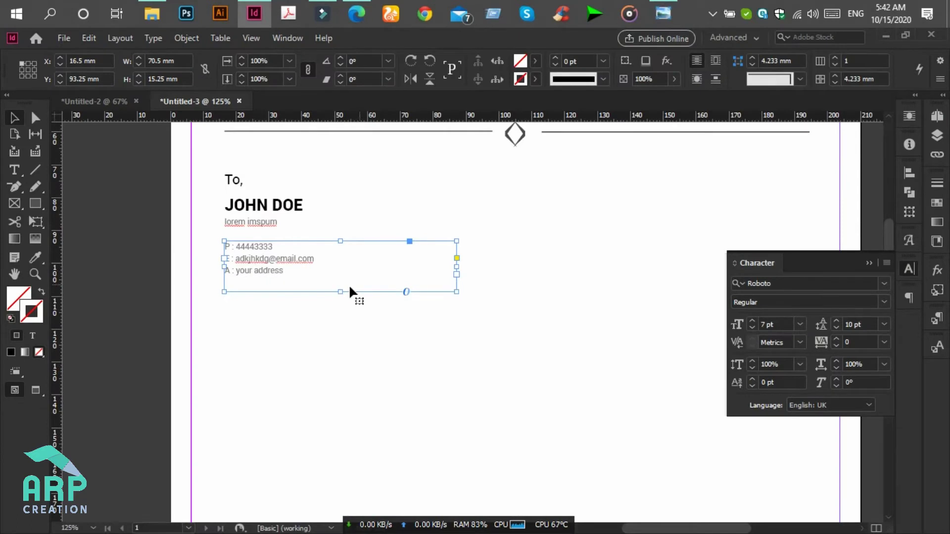
left_click_drag(343, 293, 342, 277)
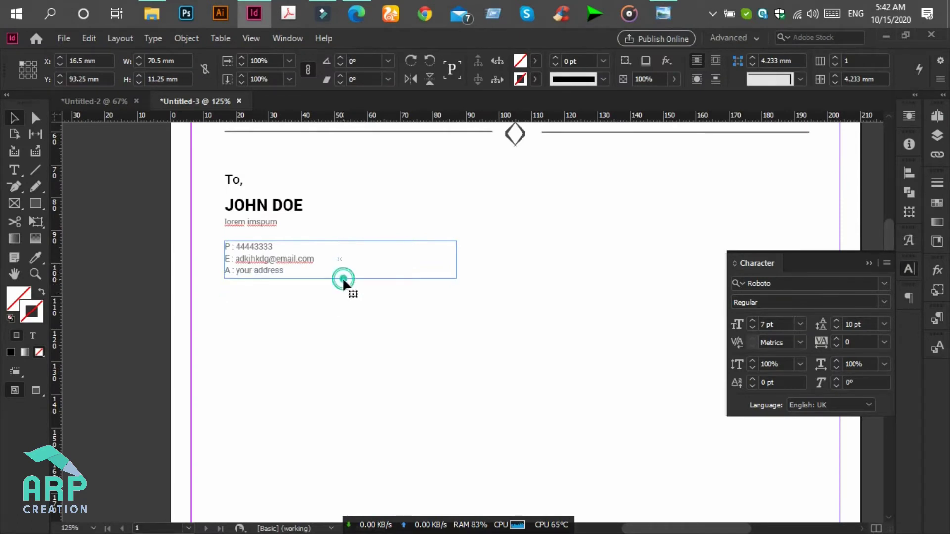
left_click_drag(286, 265, 418, 263)
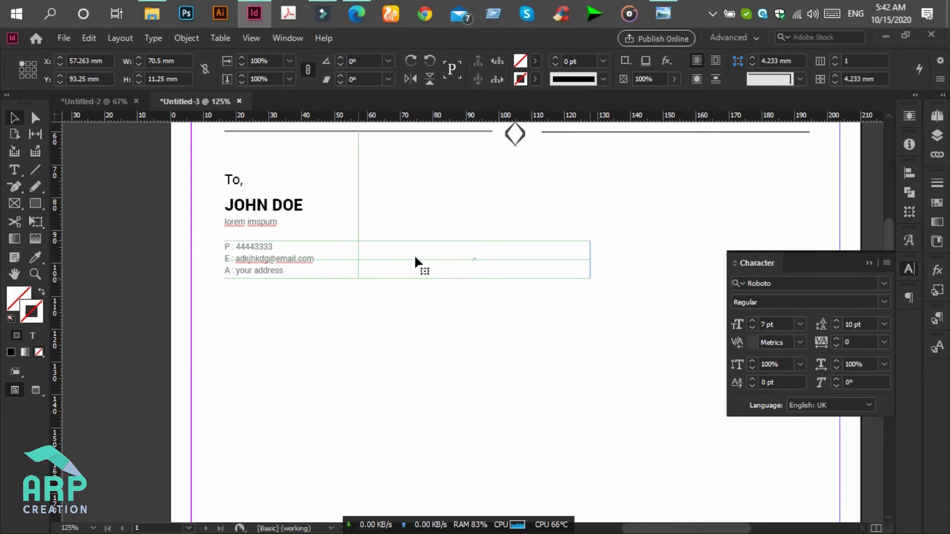
- Right-align the copied frame's text and replace it with 'Date: 10/15/2020'
left_click(14, 171)
left_click(446, 266)
key("ctrl+a")
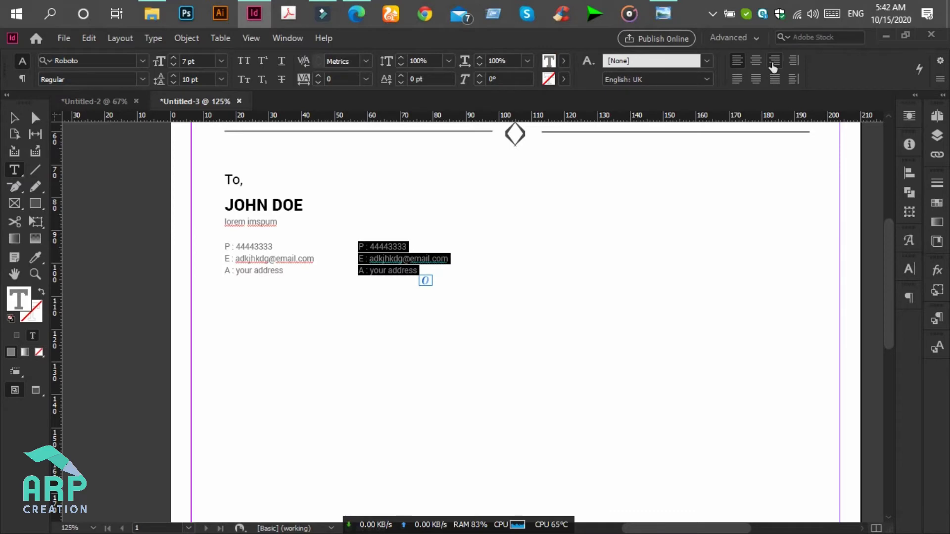
left_click(773, 65)
left_click(569, 258)
key("ctrl+a")
type("D")
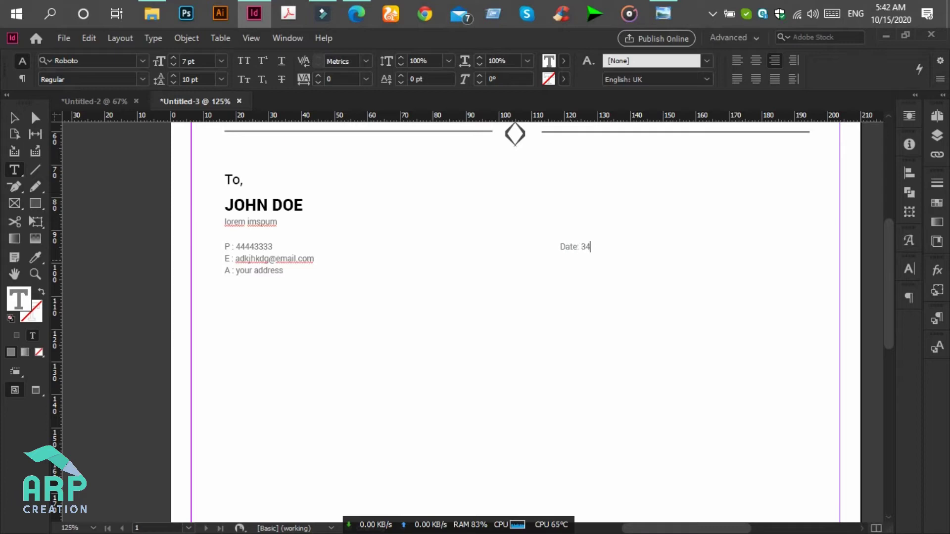
type("ate: 3/43")
key("BackSpace")
type("10/15/2020")
- Shrink the Date frame to one 3.75 mm line and move it to the right margin
left_click(14, 118)
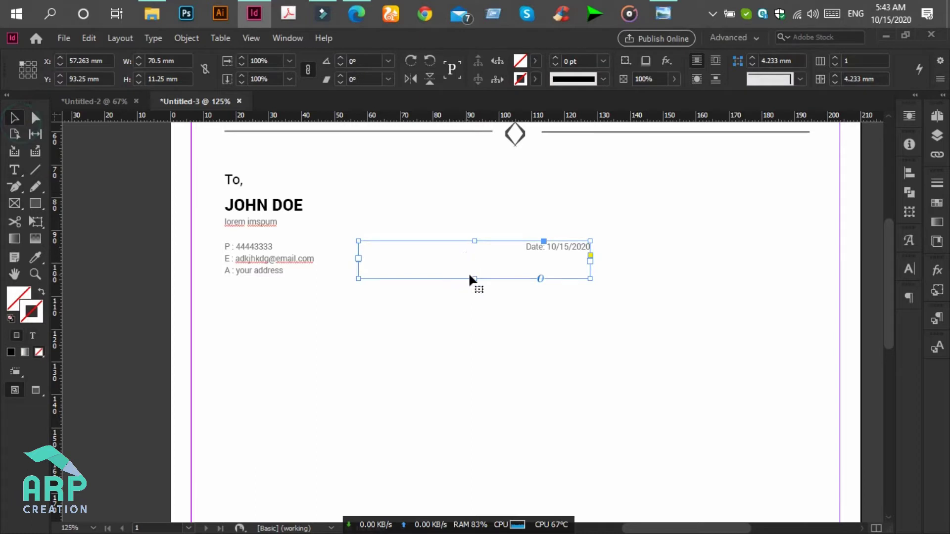
left_click_drag(475, 279, 481, 254)
left_click_drag(557, 250, 780, 251)
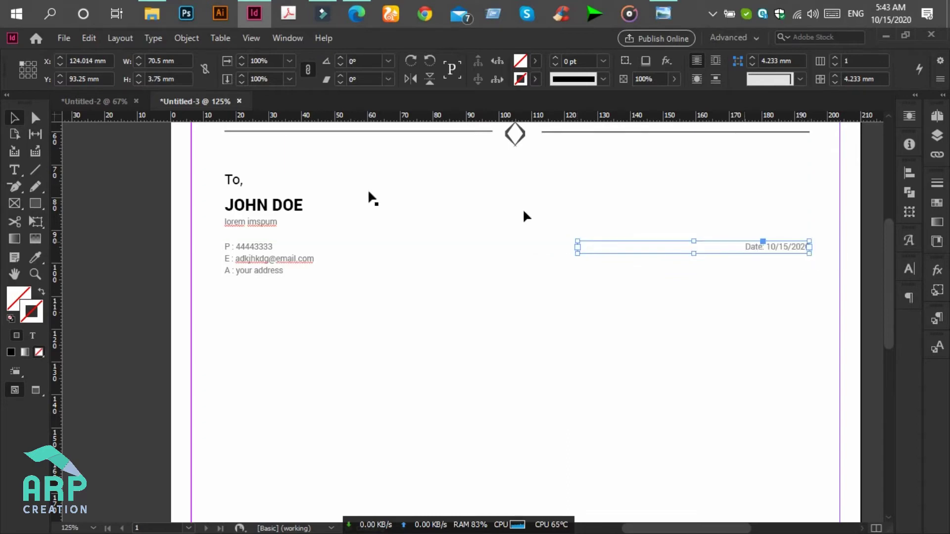
left_click(16, 170)
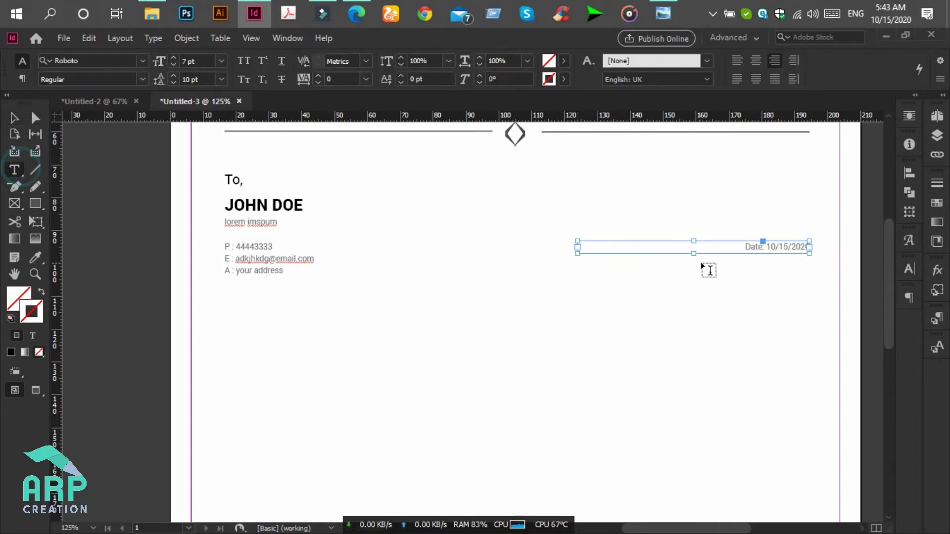
- Set the 'Date:' label, including the colon, in Roboto Bold
double_click(755, 246)
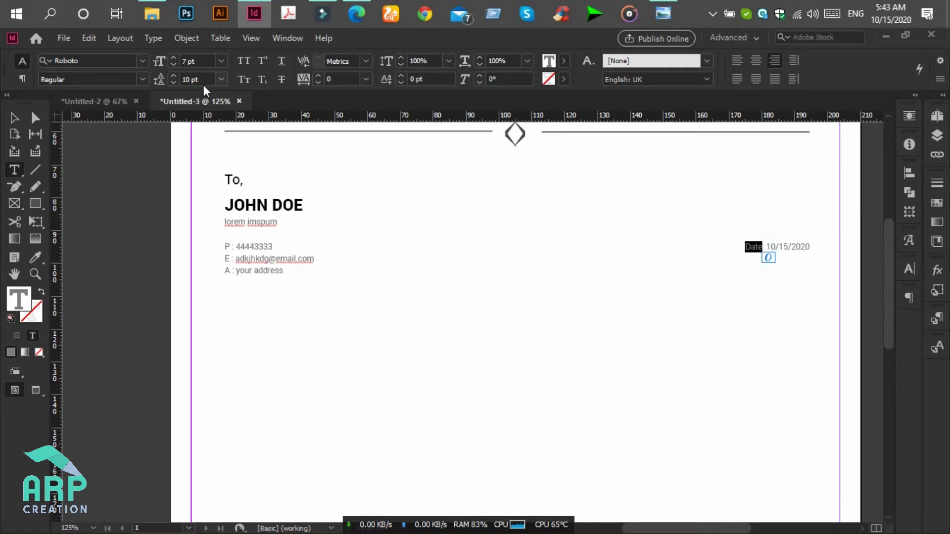
left_click(146, 82)
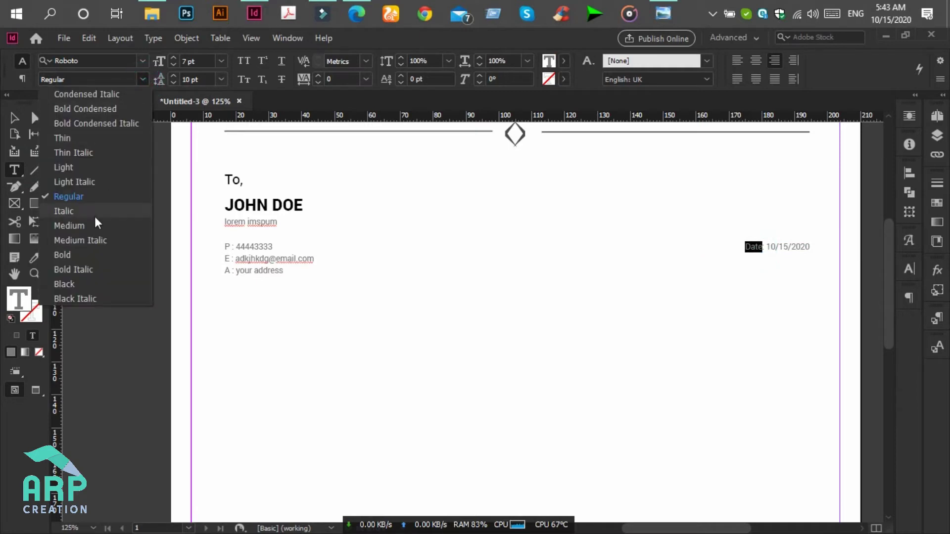
left_click(83, 260)
left_click(796, 246)
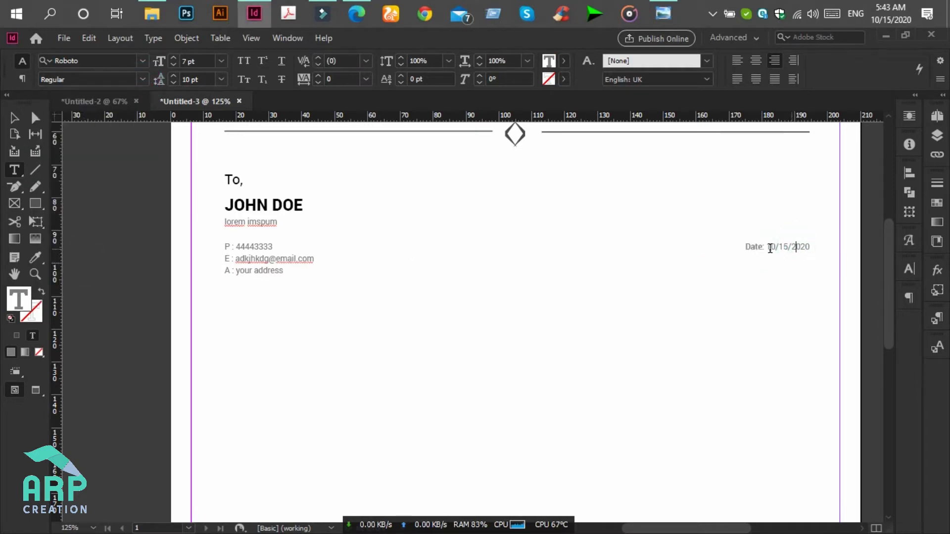
left_click_drag(766, 248, 745, 247)
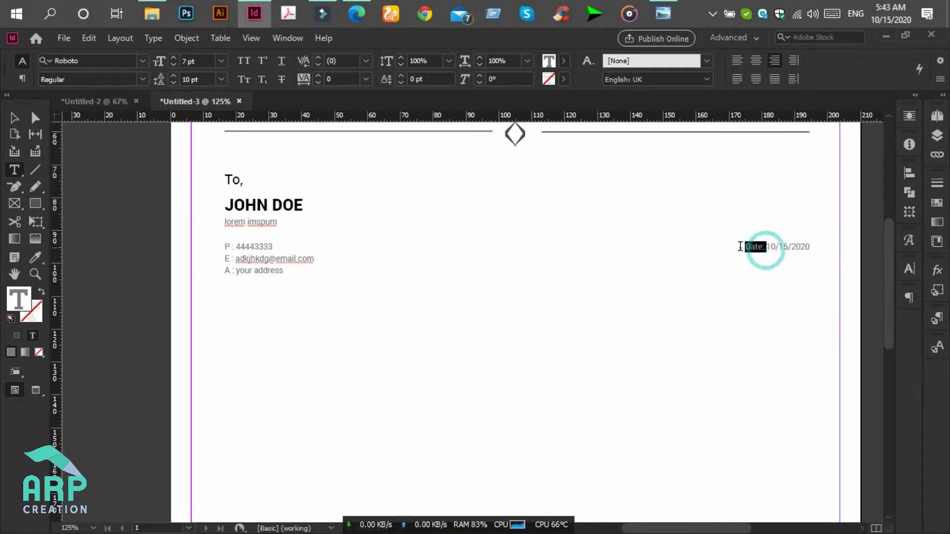
left_click(143, 78)
left_click(82, 253)
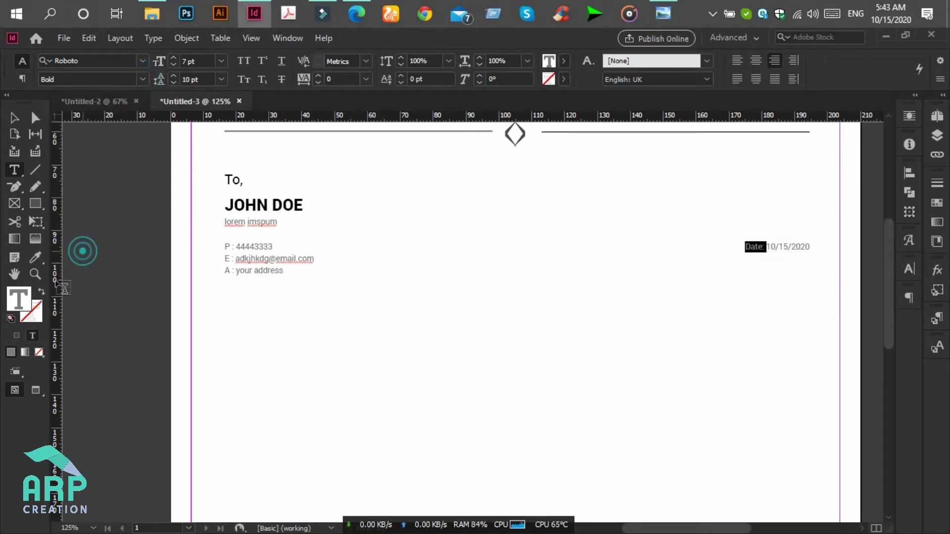
- Darken the 'Date:' label's text colour to a dark grey, then deselect
double_click(23, 303)
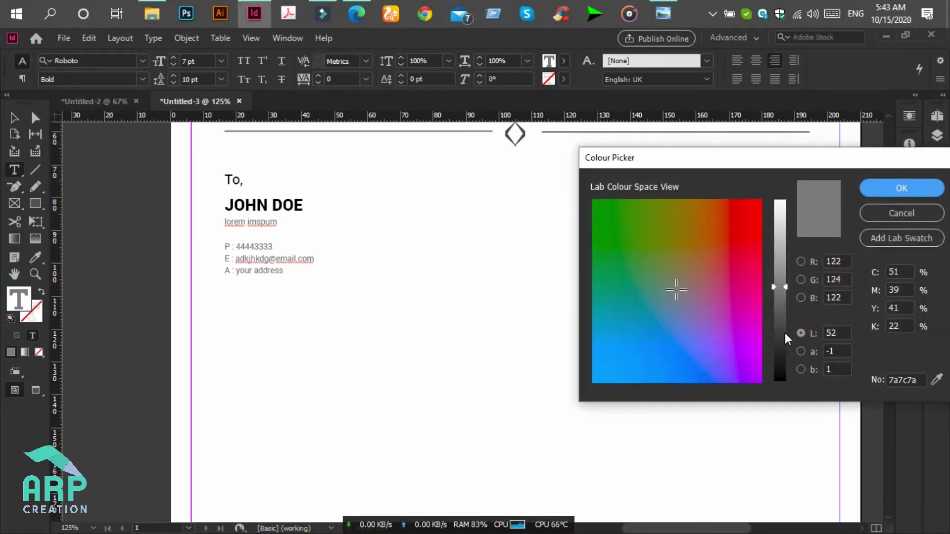
left_click_drag(785, 332, 789, 342)
left_click(933, 191)
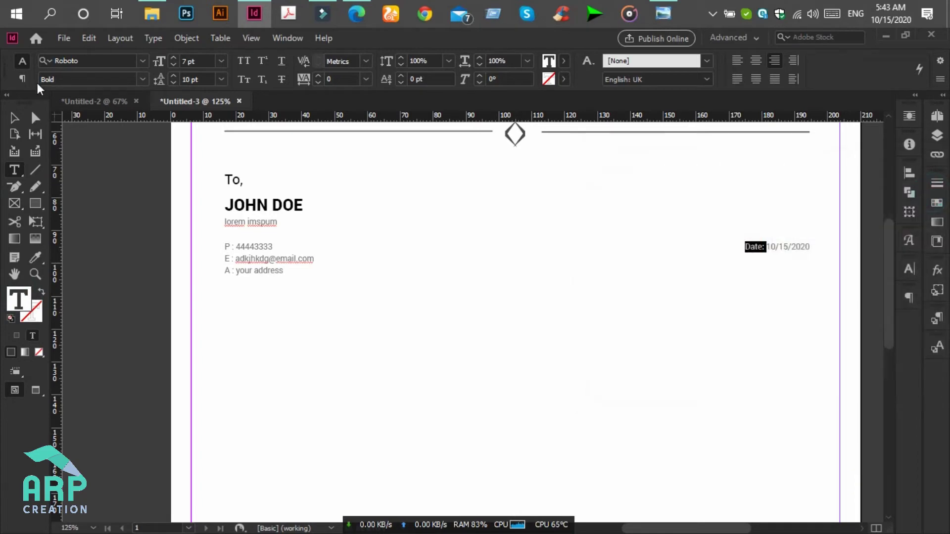
left_click(19, 119)
left_click(512, 281)
scroll(742, 309, "down", 1)
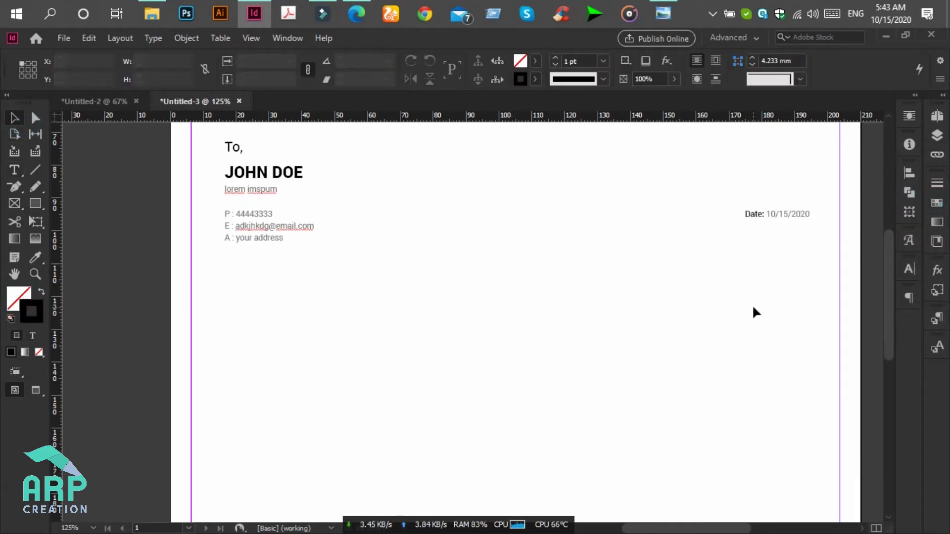
- Alt-drag a copy of the 'lorem imspum' line below the contacts and widen it to 155.75 mm
left_click(267, 211)
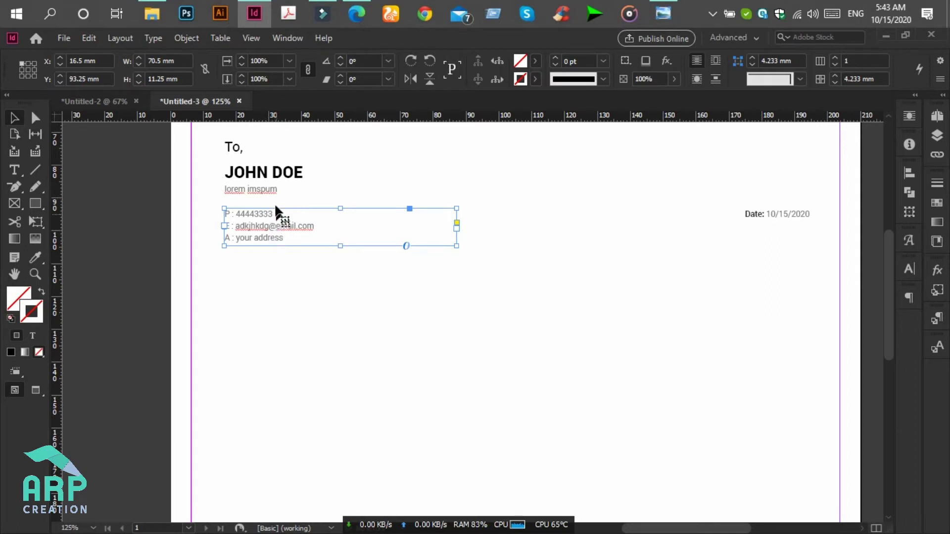
left_click(267, 190)
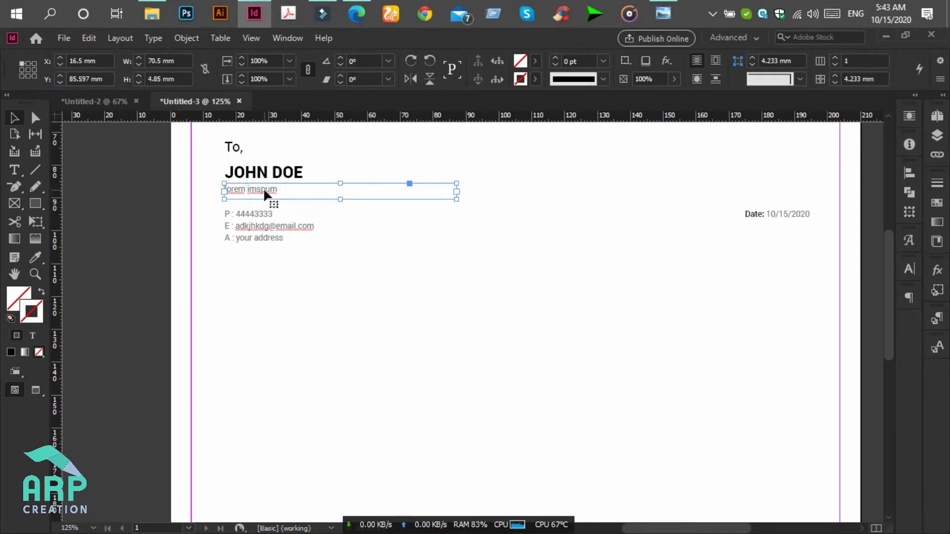
left_click_drag(265, 193, 266, 275)
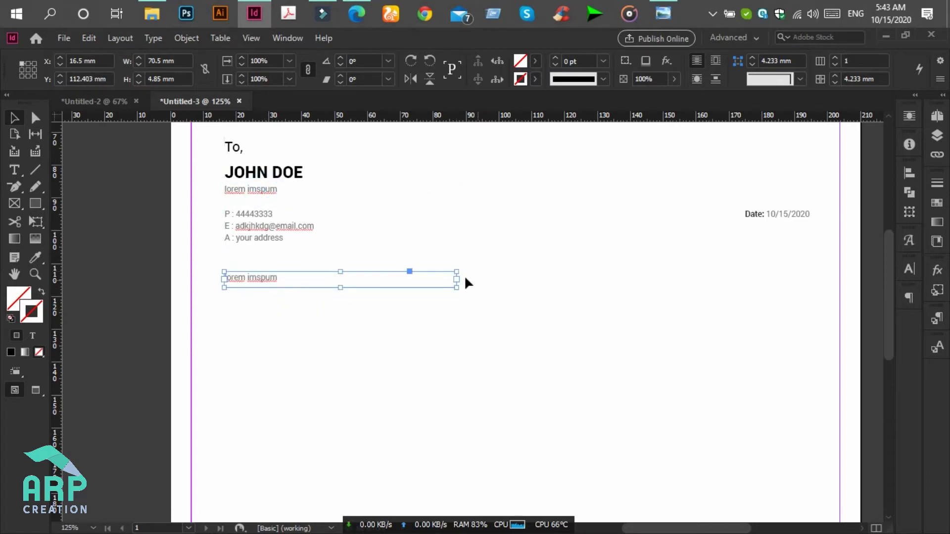
left_click_drag(456, 280, 736, 296)
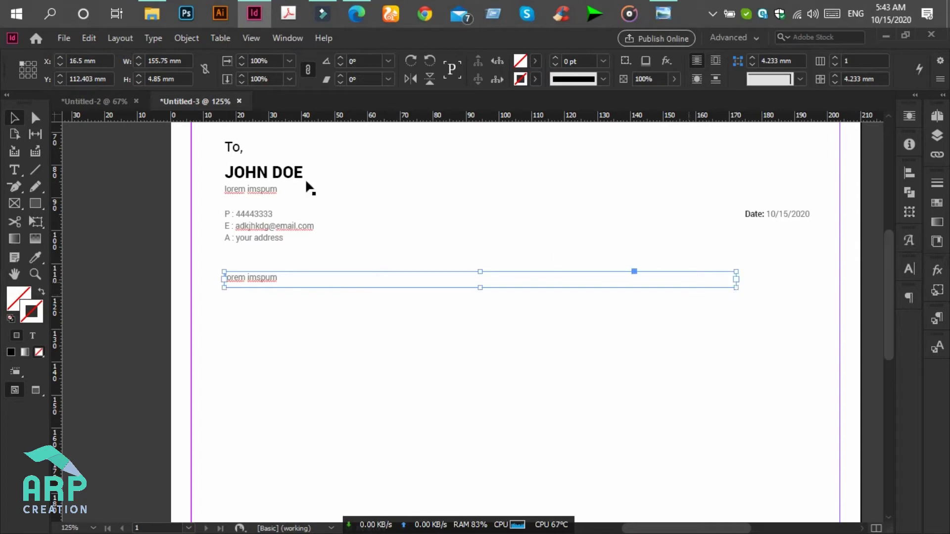
- Fill the widened frame with placeholder text from the Type menu
left_click(164, 39)
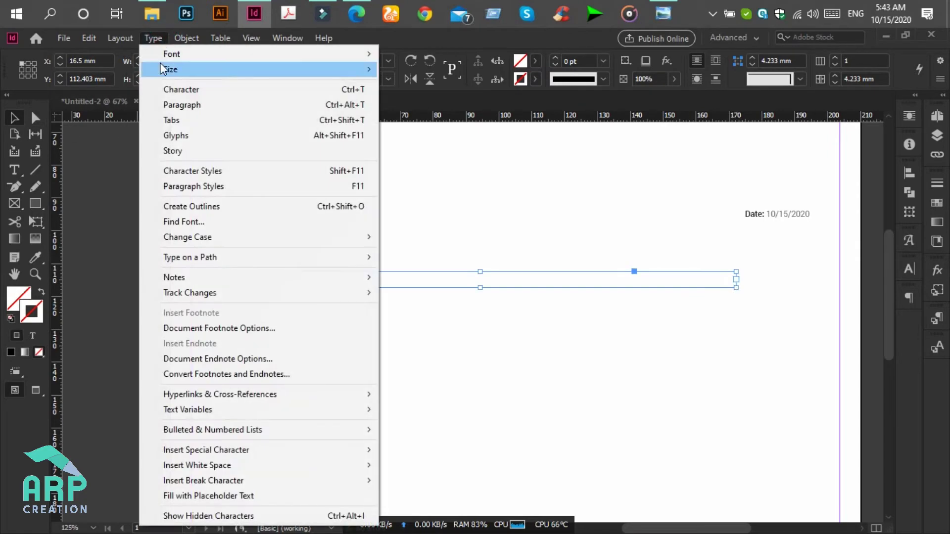
left_click(239, 493)
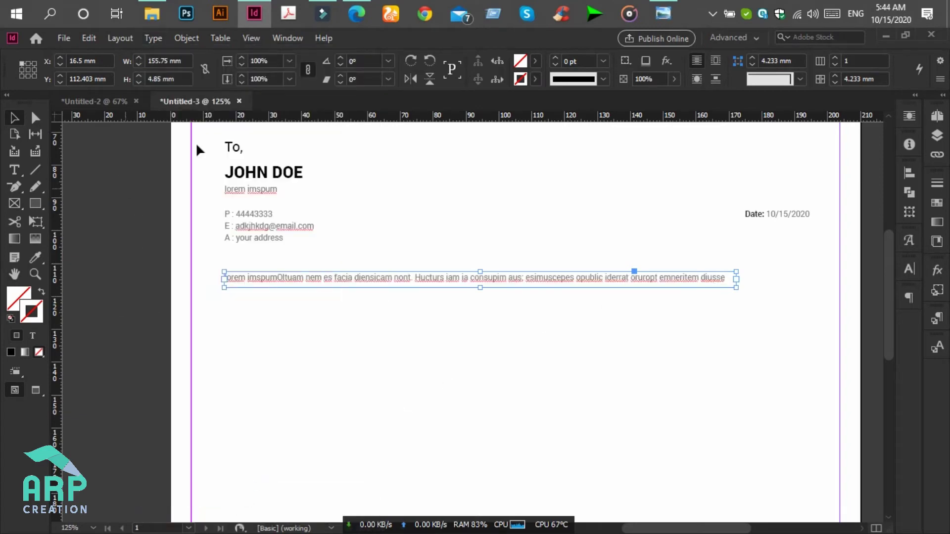
left_click(15, 170)
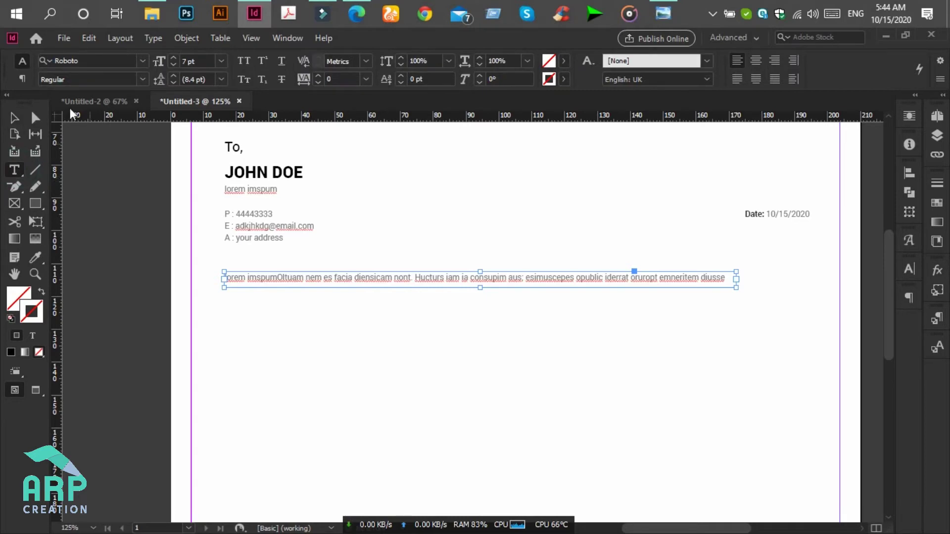
left_click(673, 8)
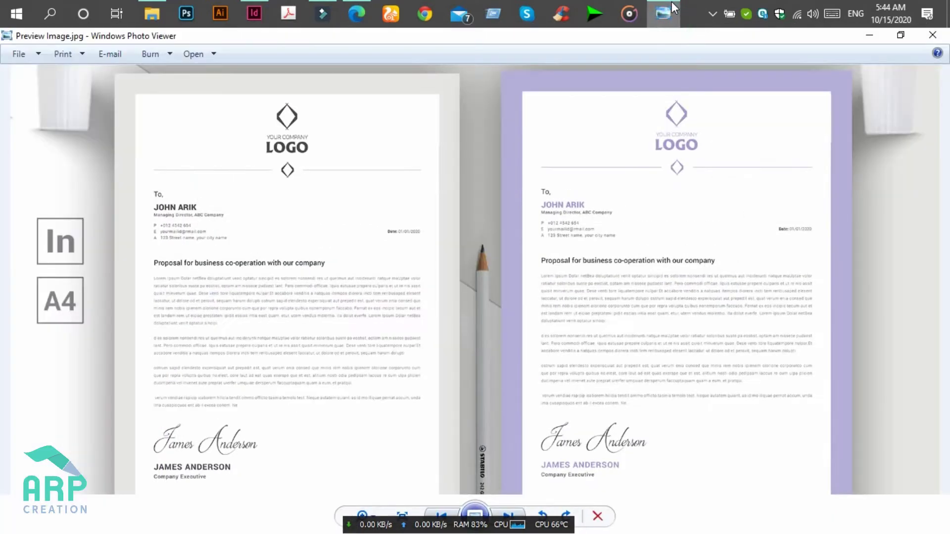
left_click(673, 9)
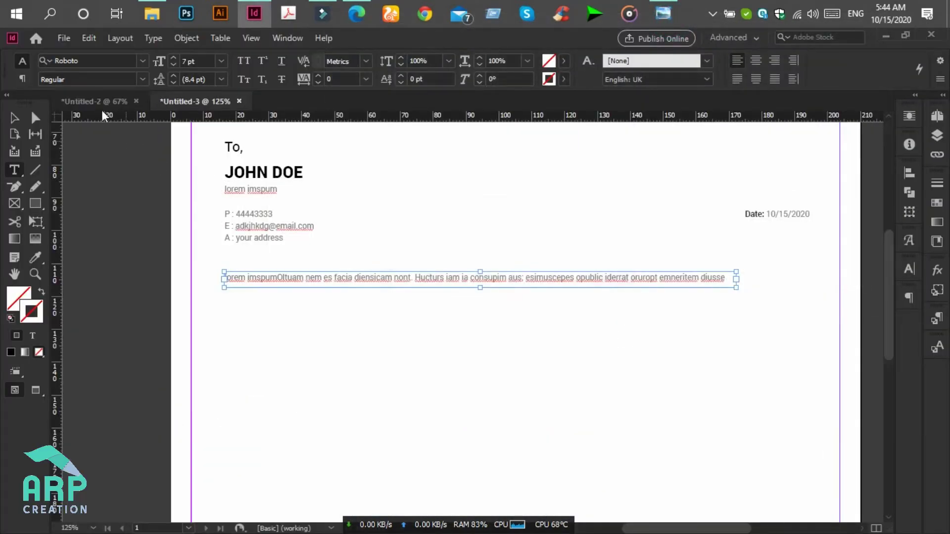
- Set the placeholder text to 12 pt and reopen the reference letterhead image
left_click(216, 62)
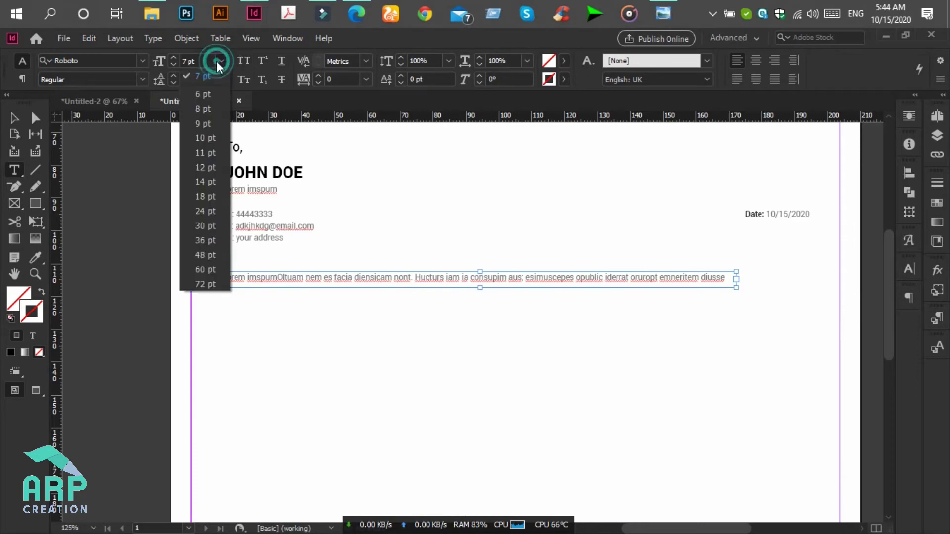
left_click(201, 162)
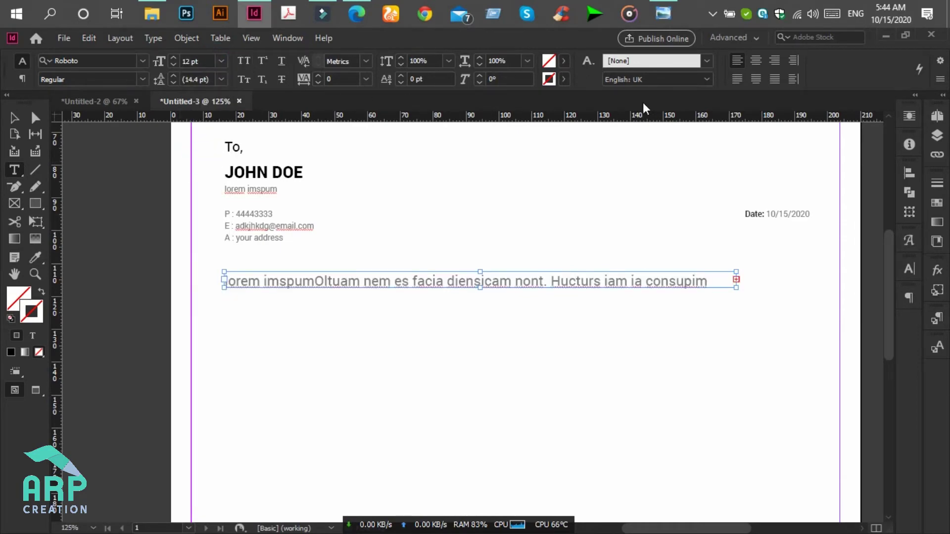
left_click(669, 7)
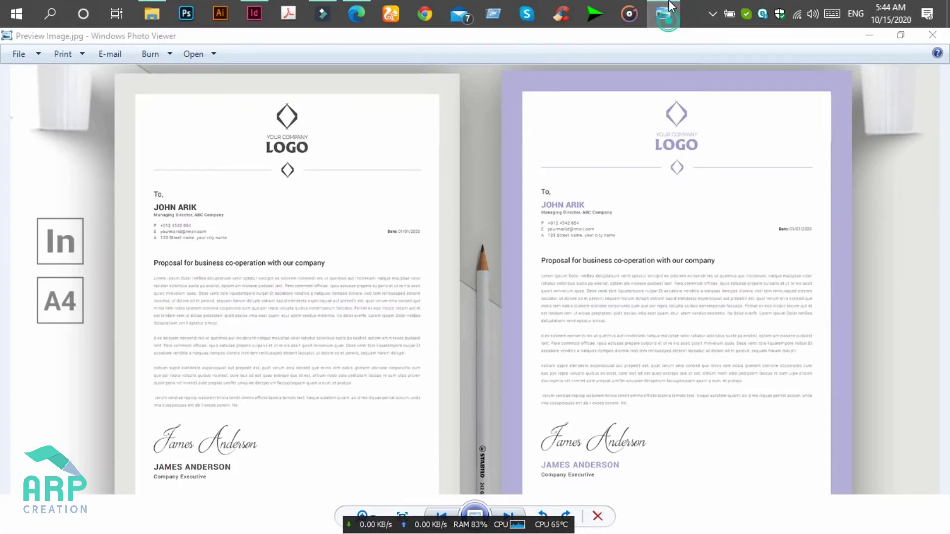
left_click(669, 8)
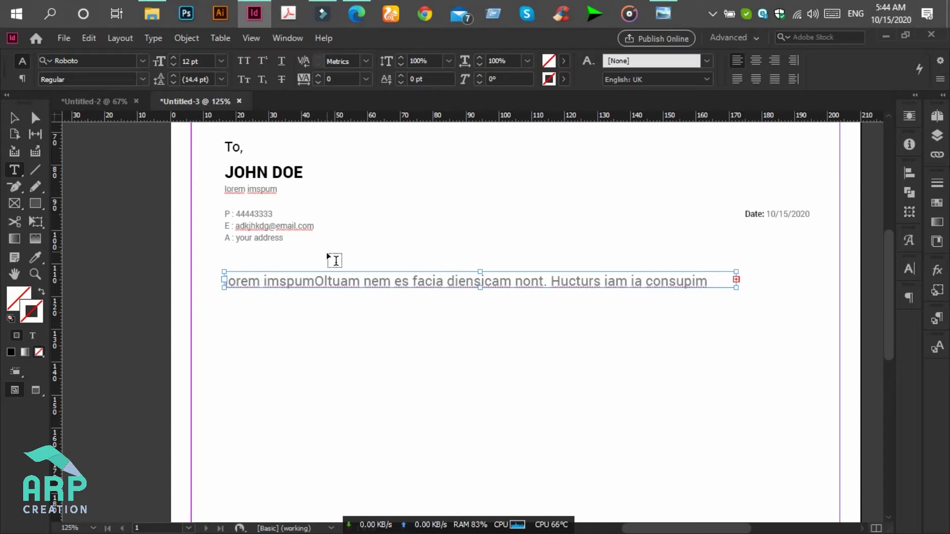
left_click(681, 6)
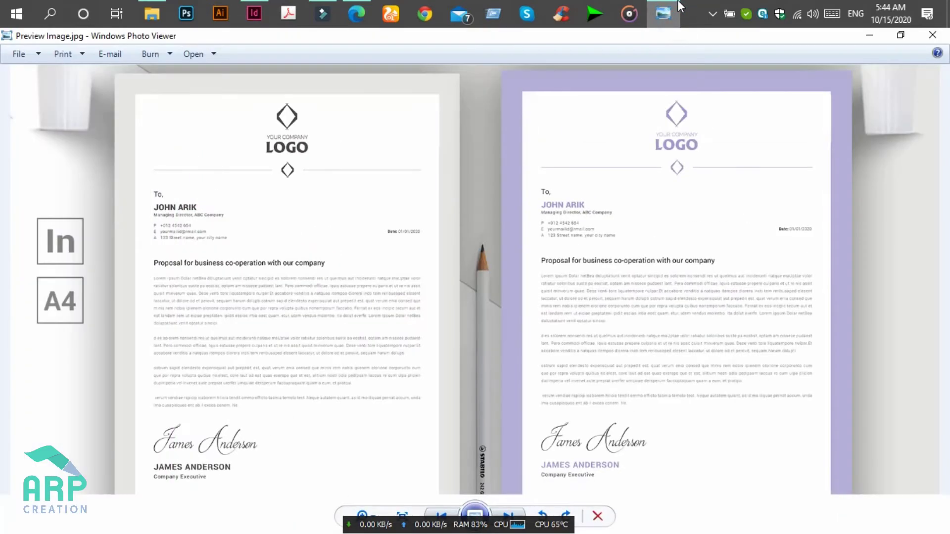
- Delete the extra heading words and widen the heading frame to 176 mm
left_click(680, 6)
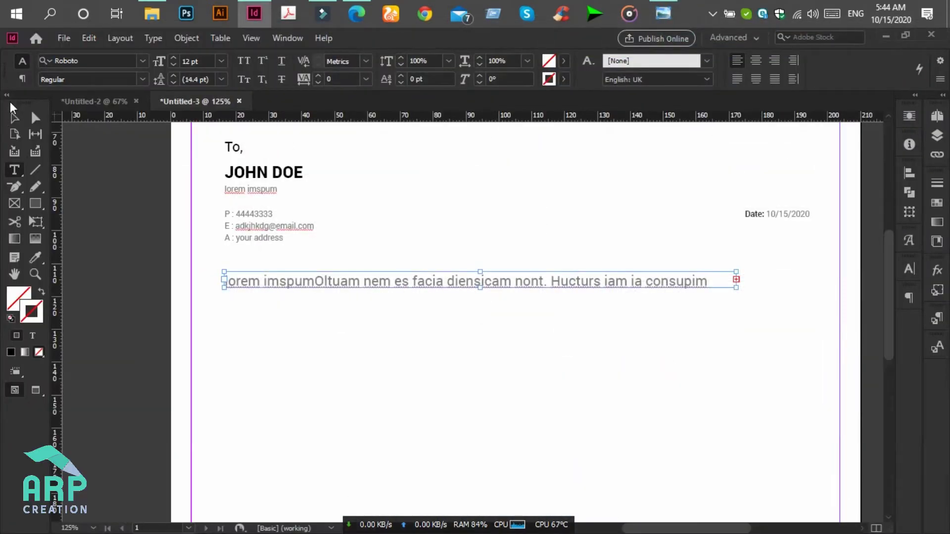
left_click(678, 279)
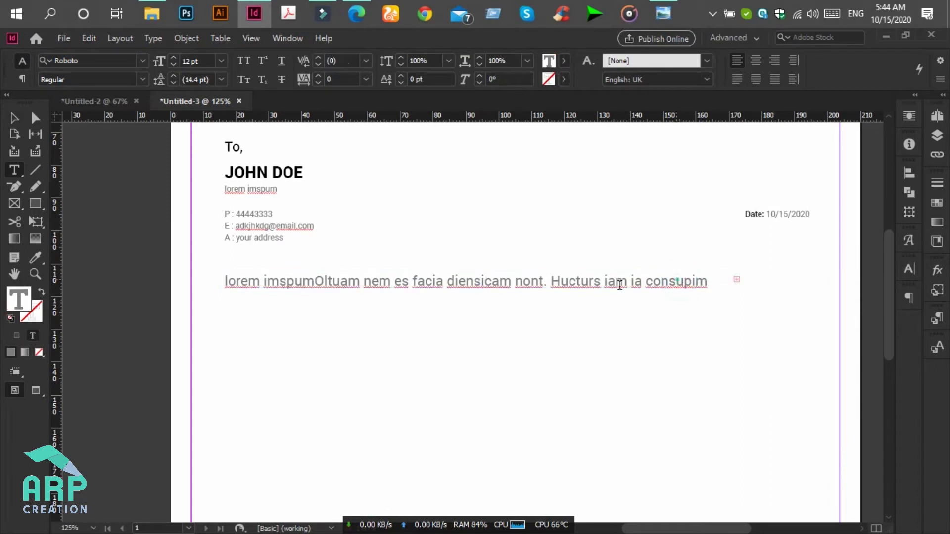
left_click_drag(676, 281, 397, 285)
key("BackSpace")
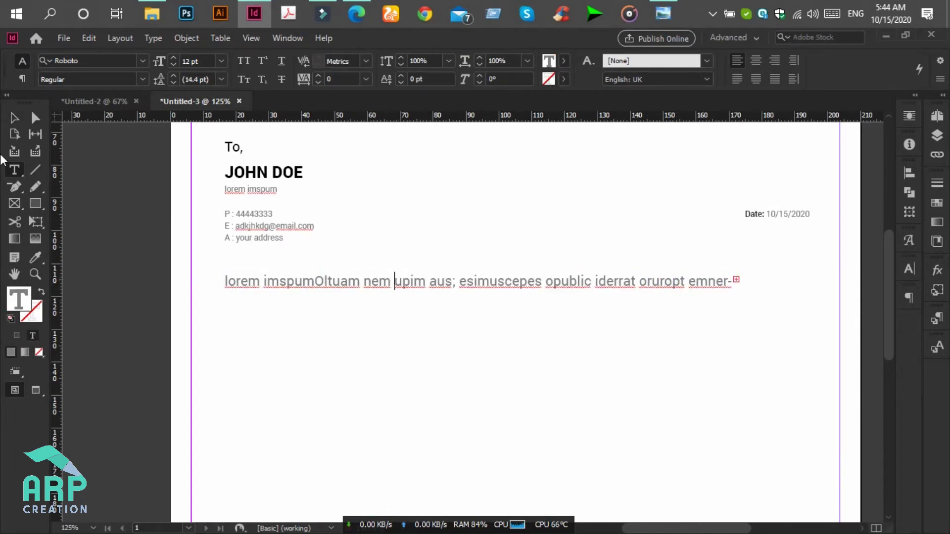
left_click(14, 119)
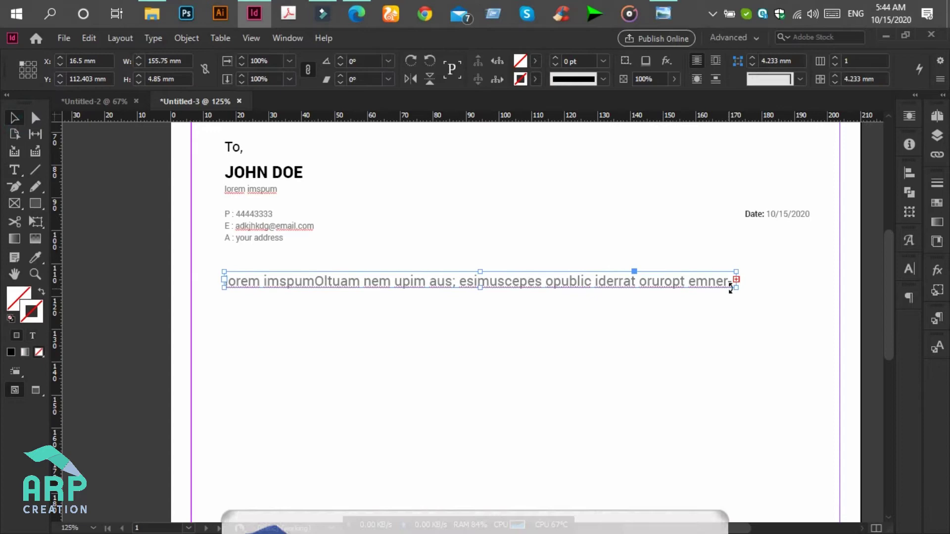
left_click_drag(734, 289, 802, 289)
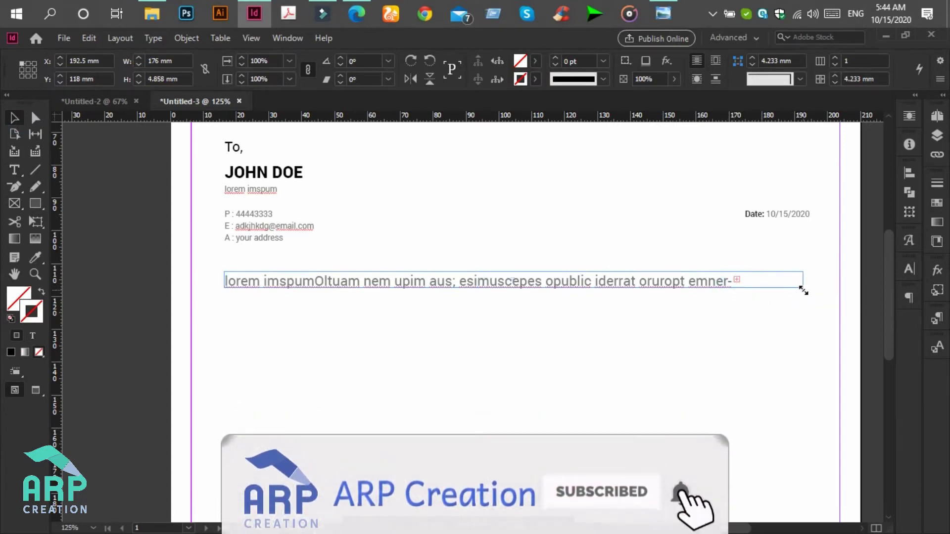
left_click(665, 6)
left_click(663, 14)
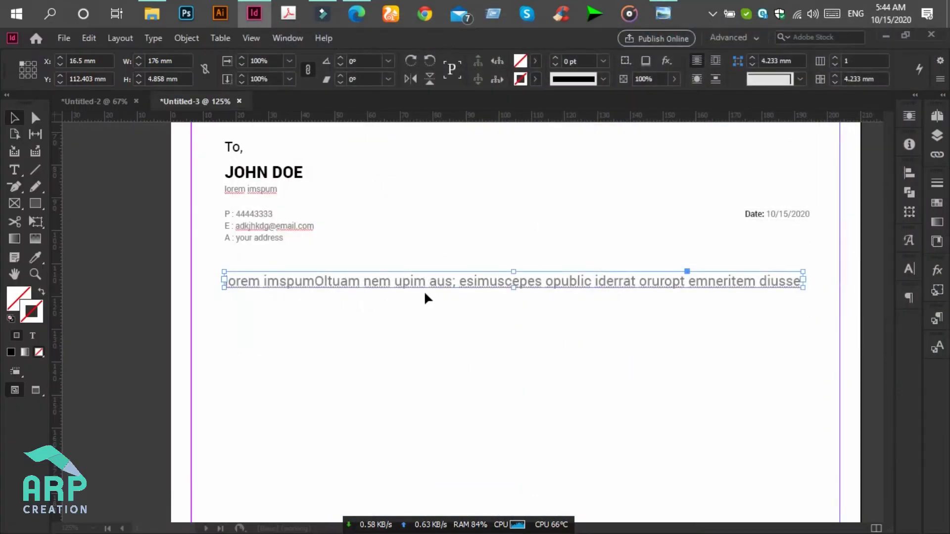
- Set the heading text to 10 pt and darken its colour to grey 323432
left_click(14, 170)
left_click(297, 282)
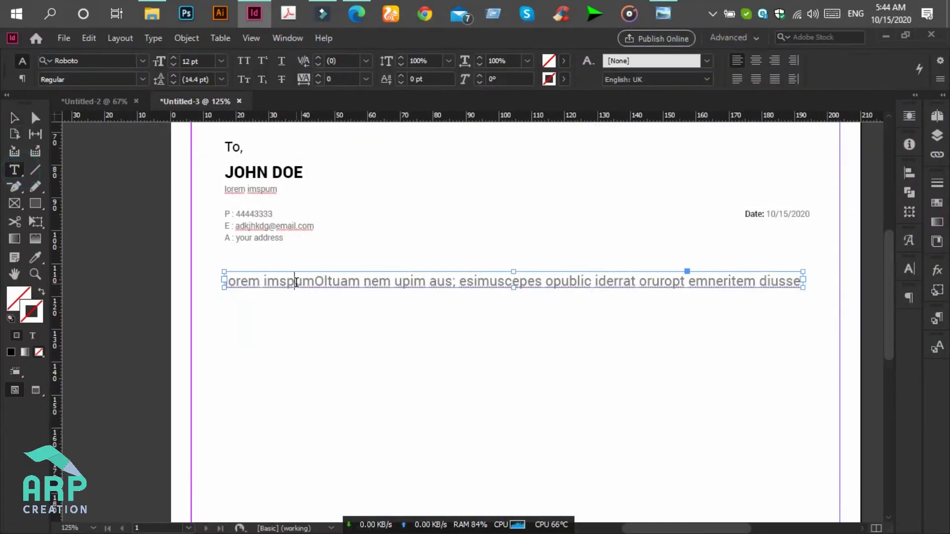
key("ctrl+a")
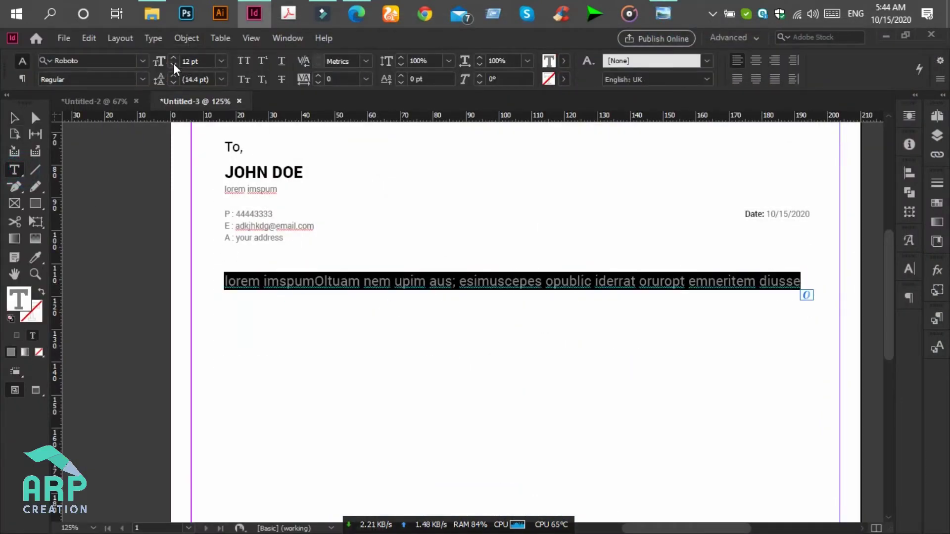
left_click(173, 64)
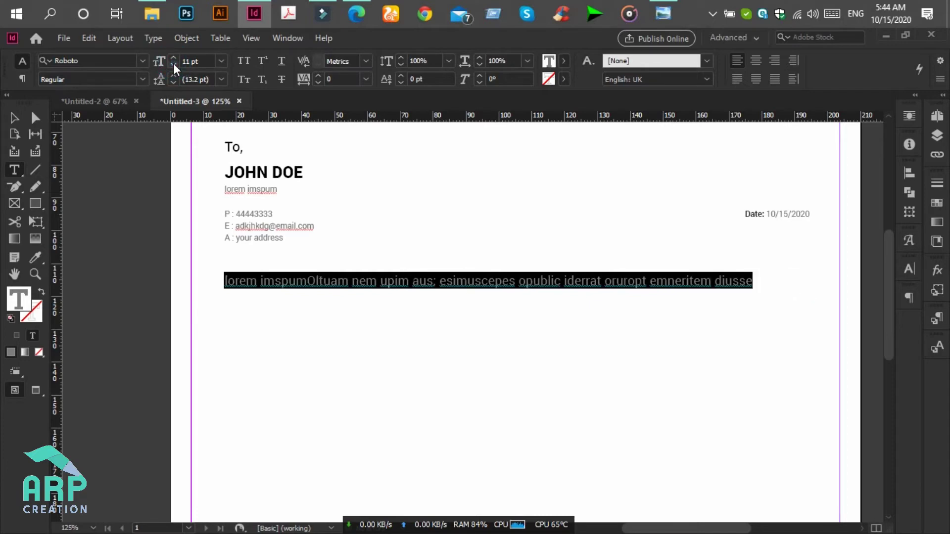
left_click(173, 63)
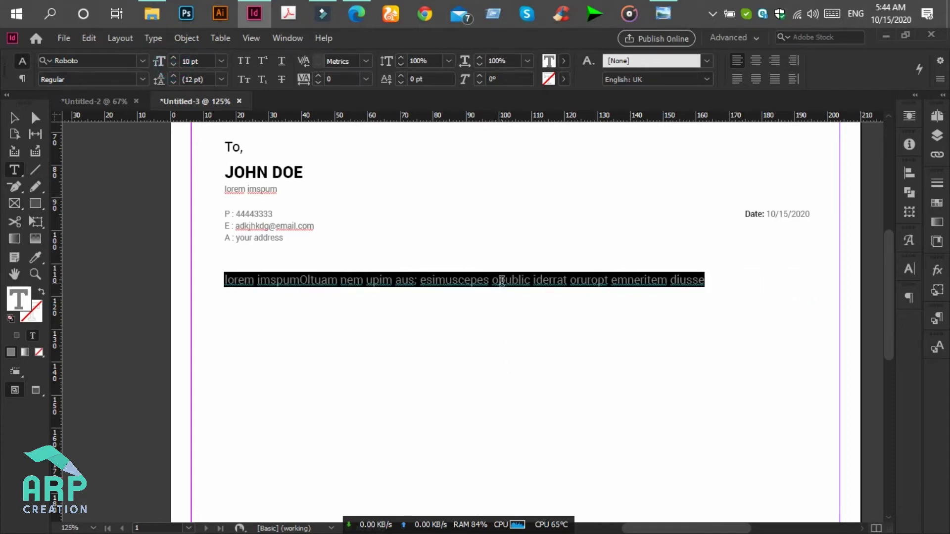
double_click(29, 297)
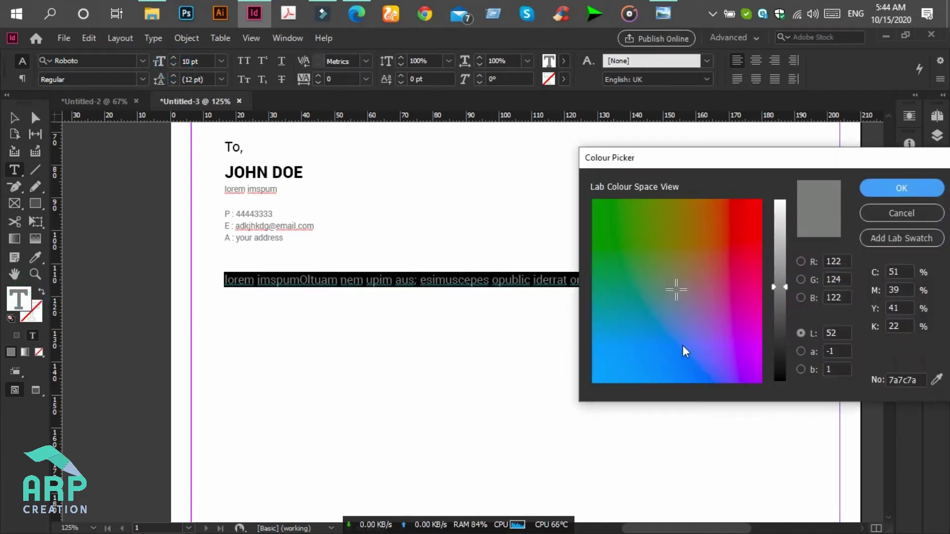
left_click_drag(779, 334, 779, 341)
key("Return")
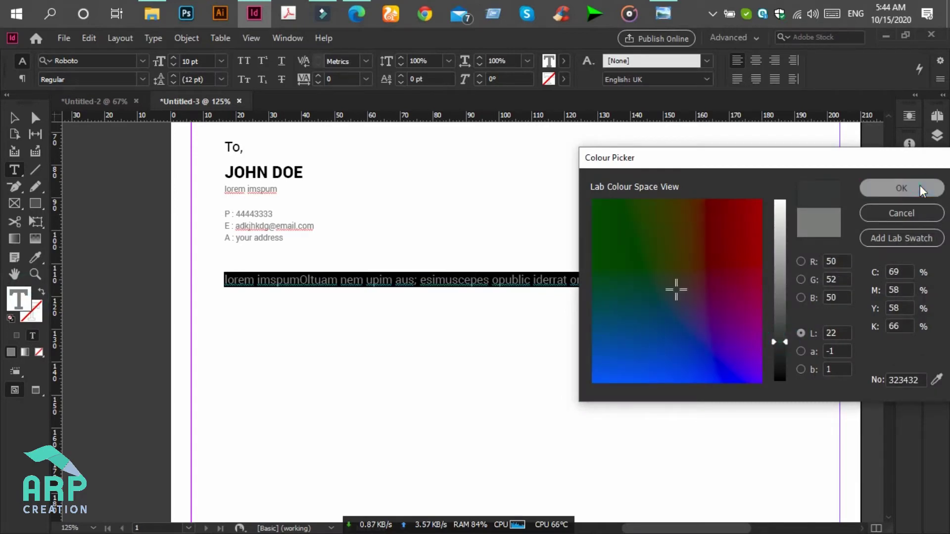
left_click(445, 280)
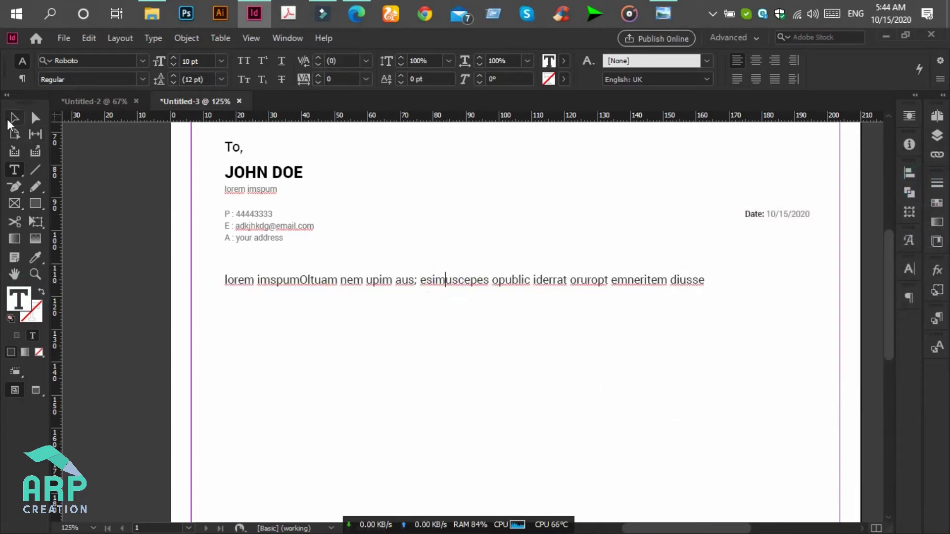
left_click(14, 119)
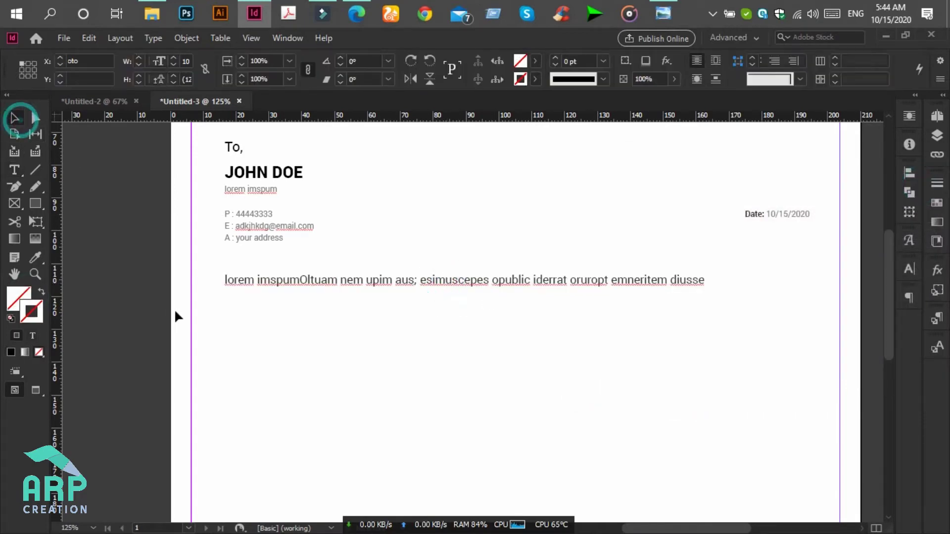
- Alt-drag a 'lorem imspum' frame copy below the heading and stretch it to about 178 × 118 mm
left_click(473, 329)
scroll(474, 328, "up", 2)
left_click(340, 346)
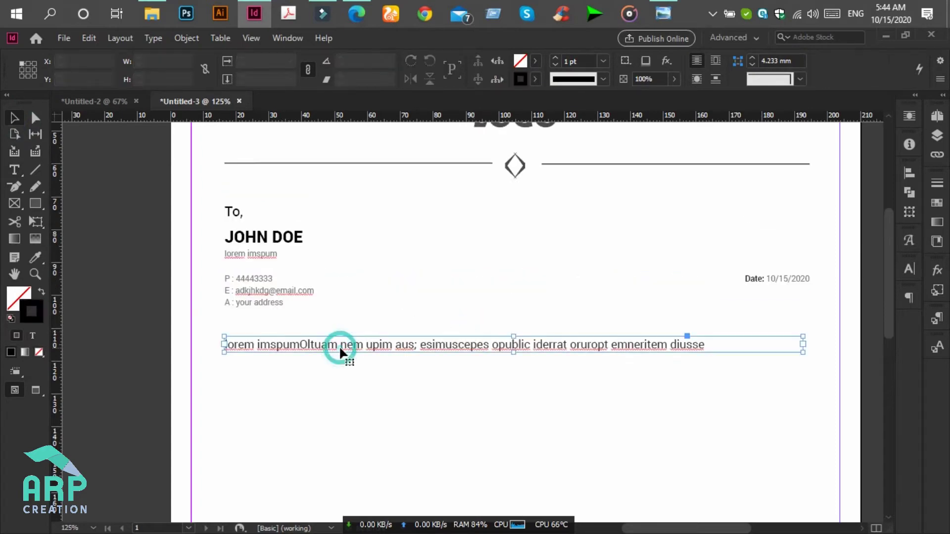
scroll(339, 346, "down", 3)
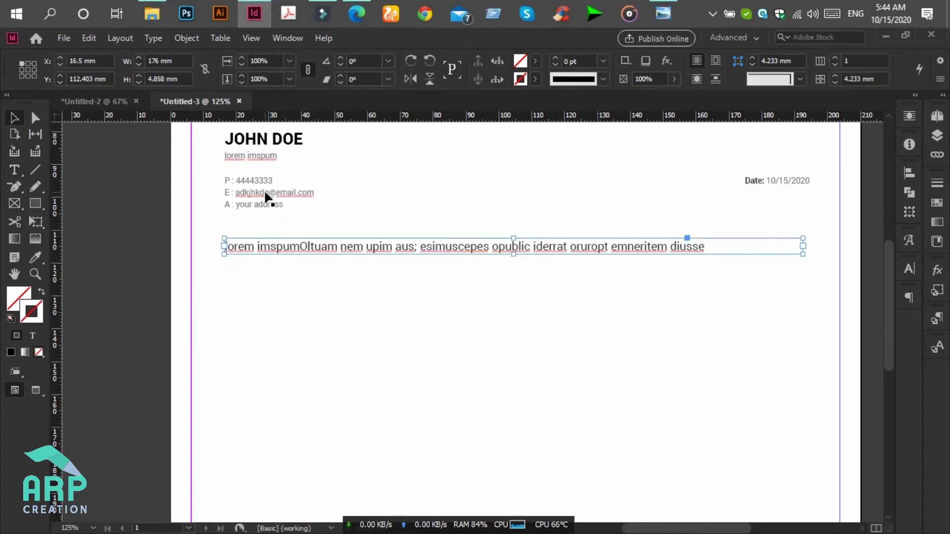
key("alt+Tab")
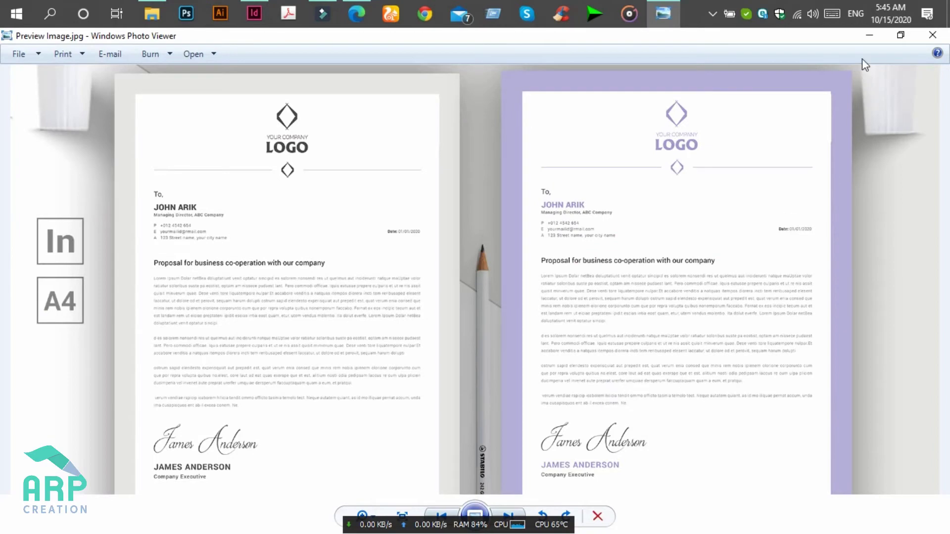
left_click(872, 39)
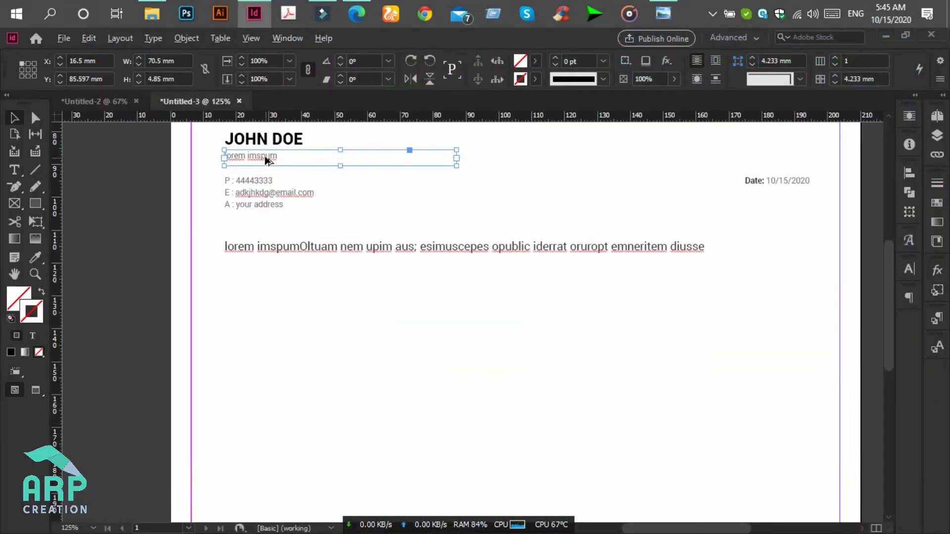
left_click_drag(267, 160, 267, 282)
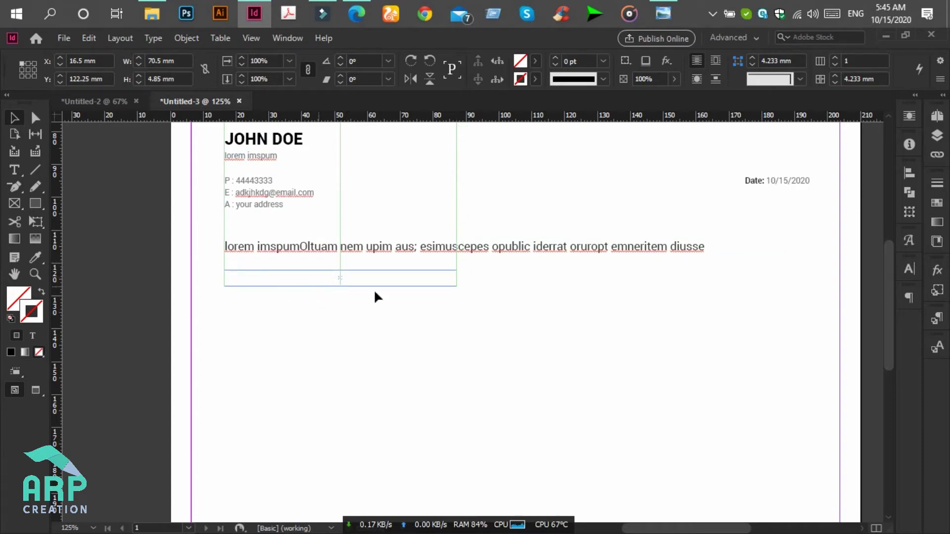
left_click_drag(456, 287, 812, 492)
scroll(788, 492, "down", 5)
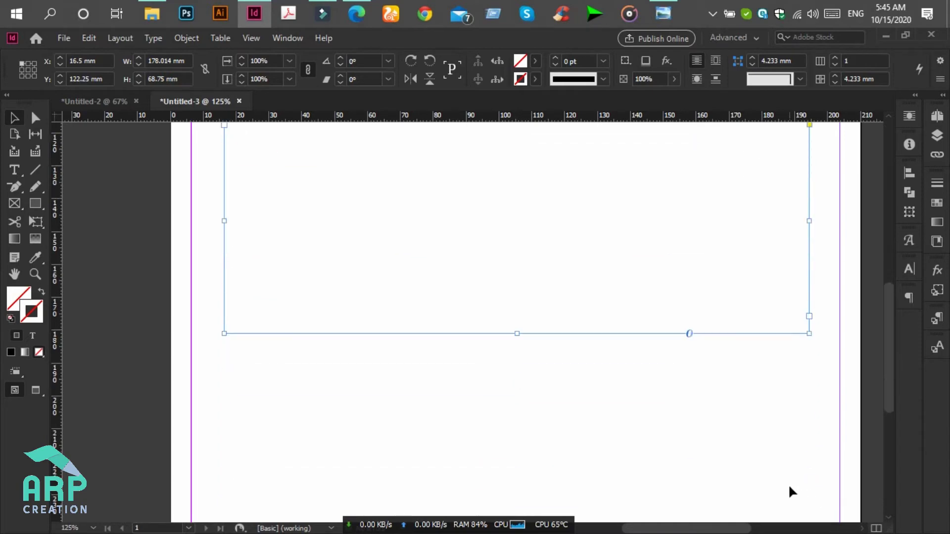
left_click_drag(517, 236, 515, 396)
scroll(515, 396, "up", 3)
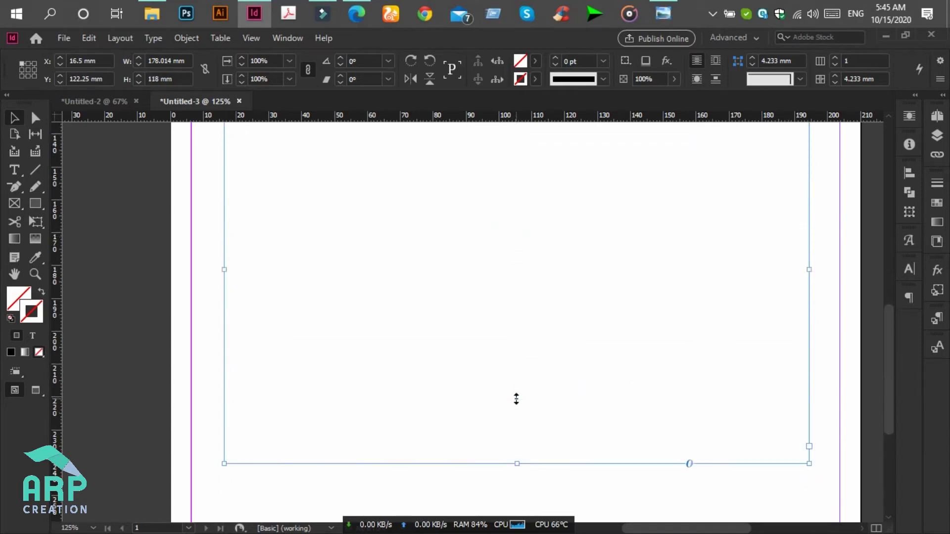
- Fill the new body text frame with placeholder text
left_click(13, 170)
left_click(255, 187)
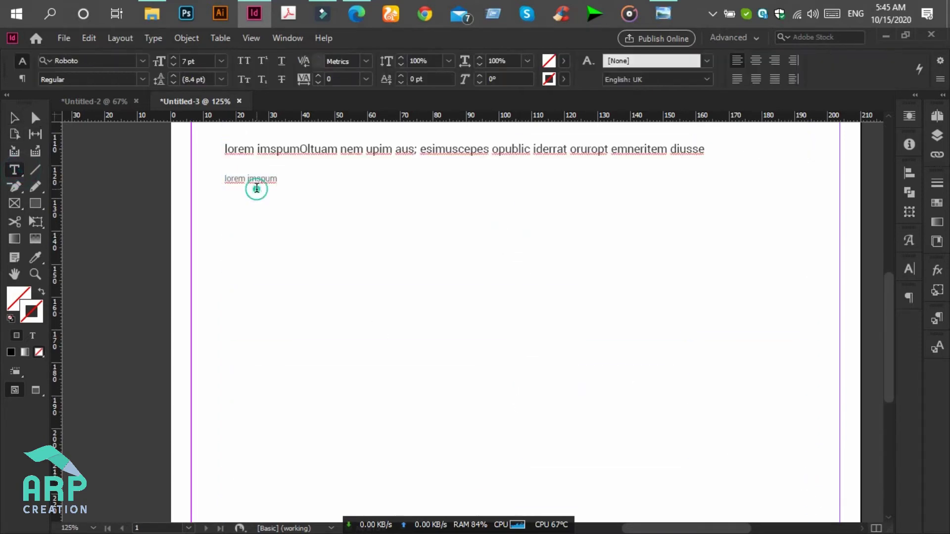
key("ctrl+a")
left_click(152, 39)
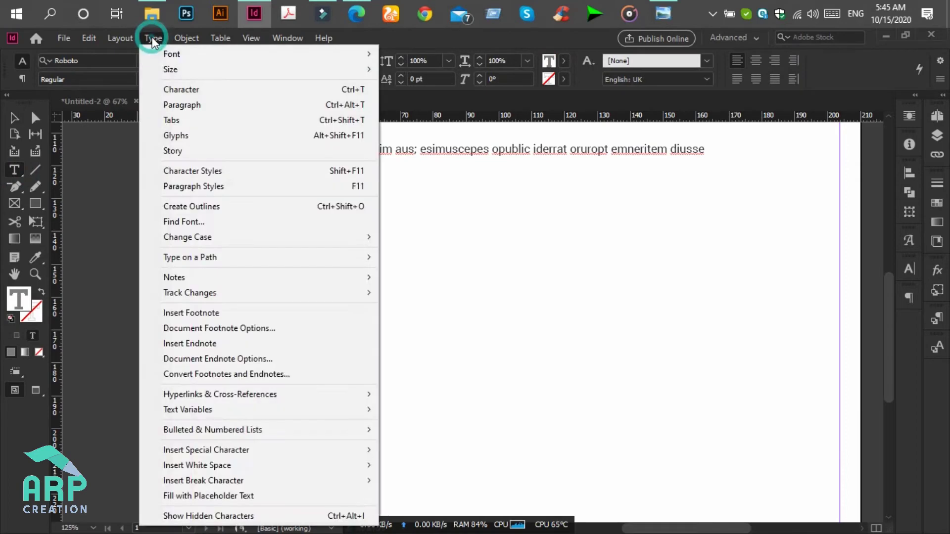
left_click(490, 276)
key("ctrl+a")
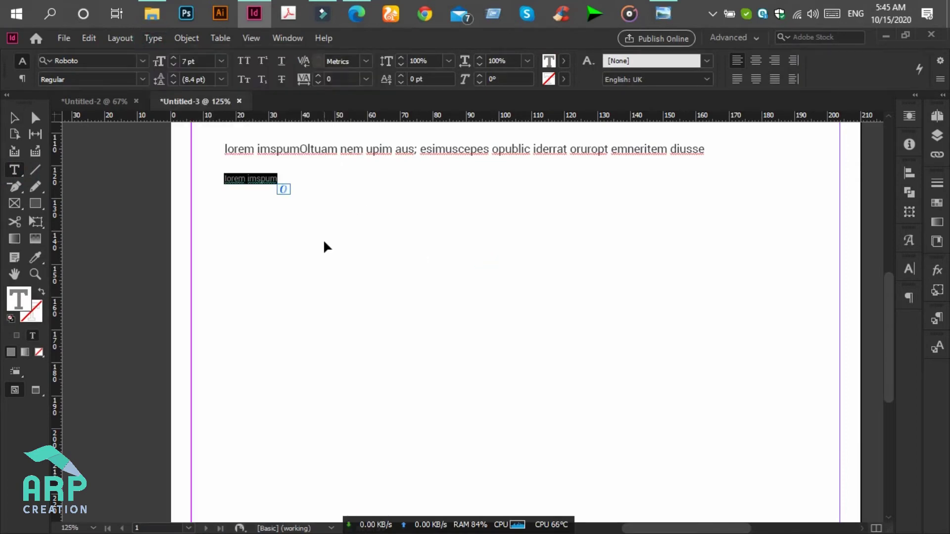
left_click(165, 39)
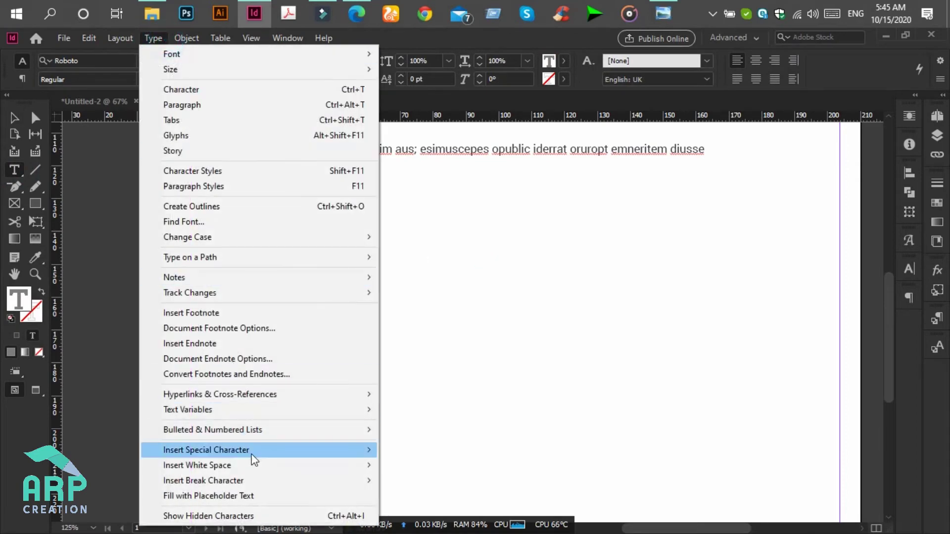
left_click(259, 495)
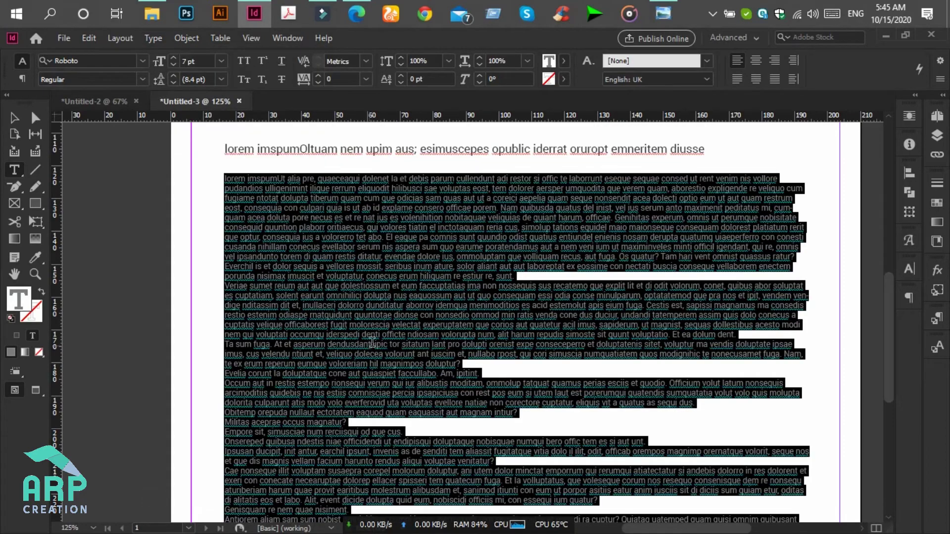
- Justify the placeholder body text and zoom the page view out to 100%
left_click(425, 319)
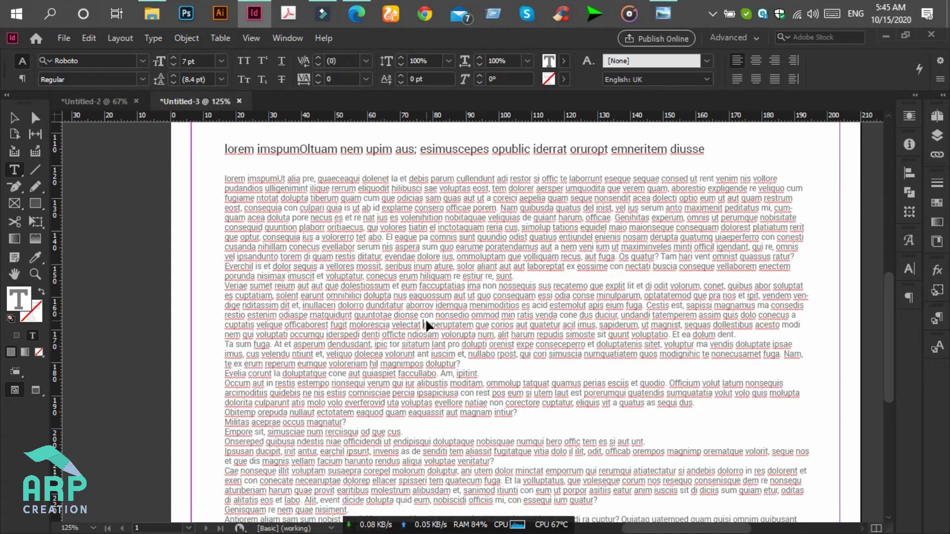
key("ctrl+a")
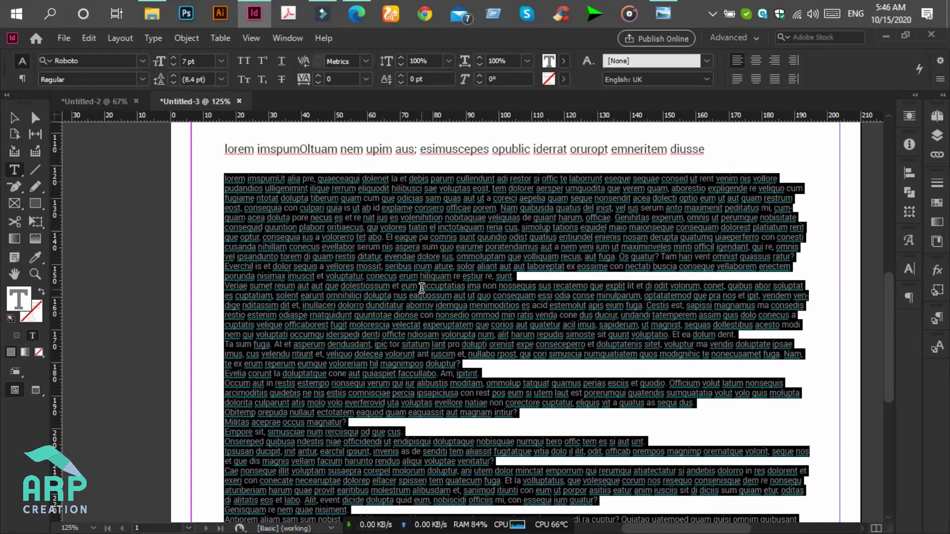
left_click(775, 79)
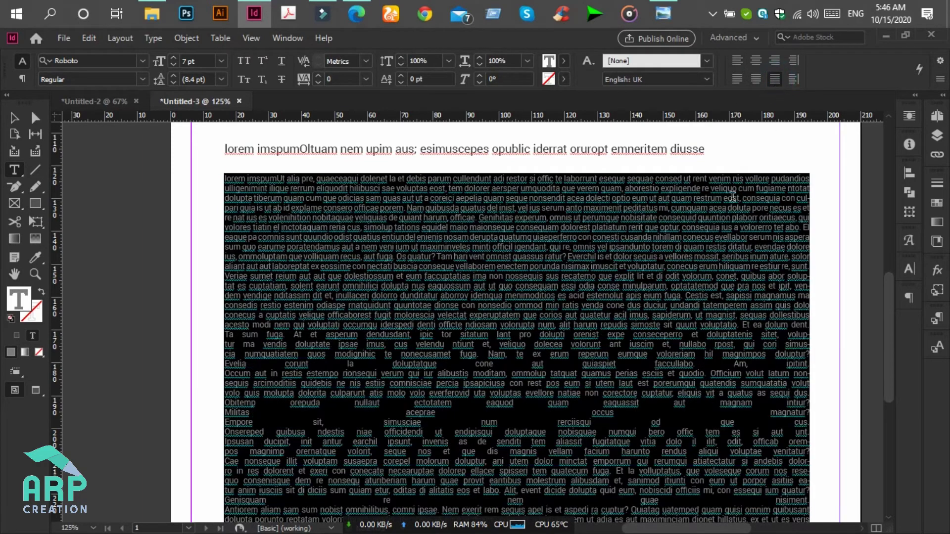
left_click(539, 333)
scroll(539, 322, "down", 4)
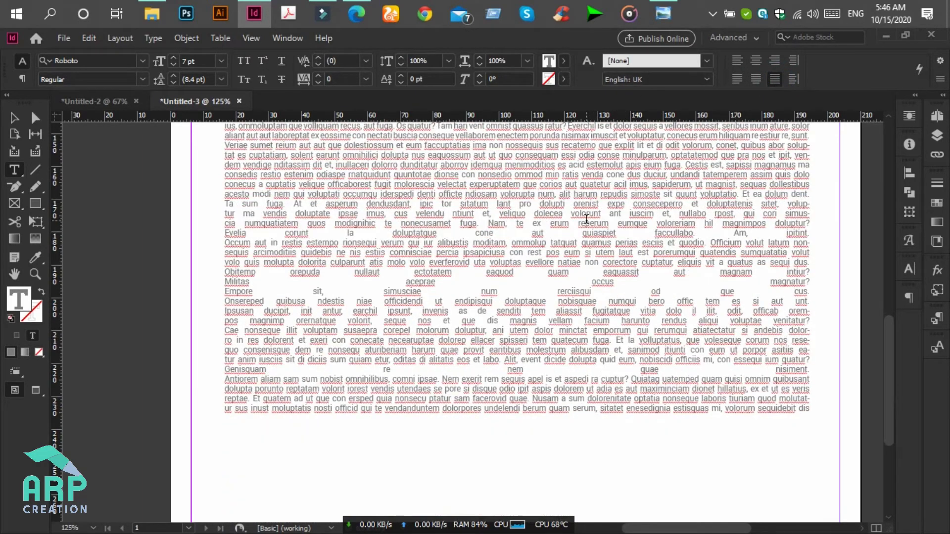
scroll(770, 208, "up", 4)
scroll(764, 220, "down", 1)
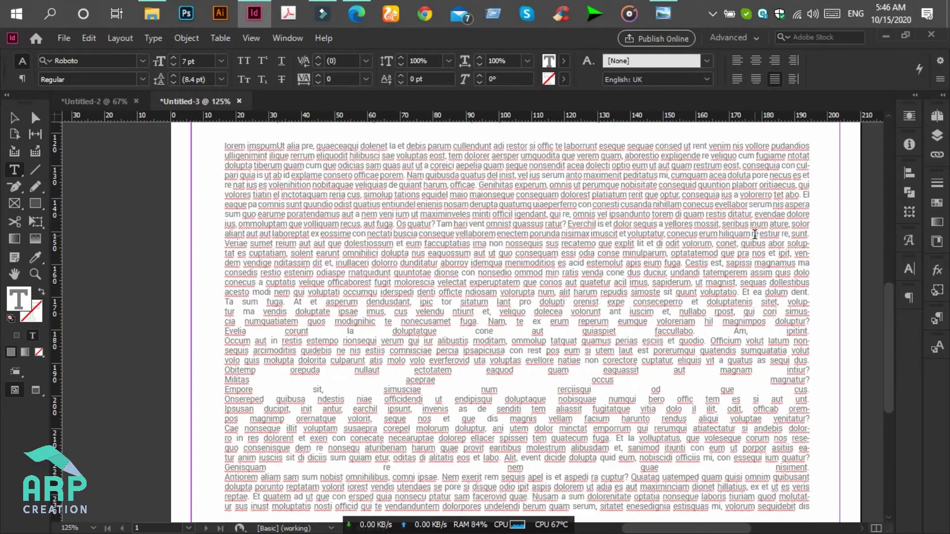
scroll(755, 234, "up", 2)
key("ctrl+minus")
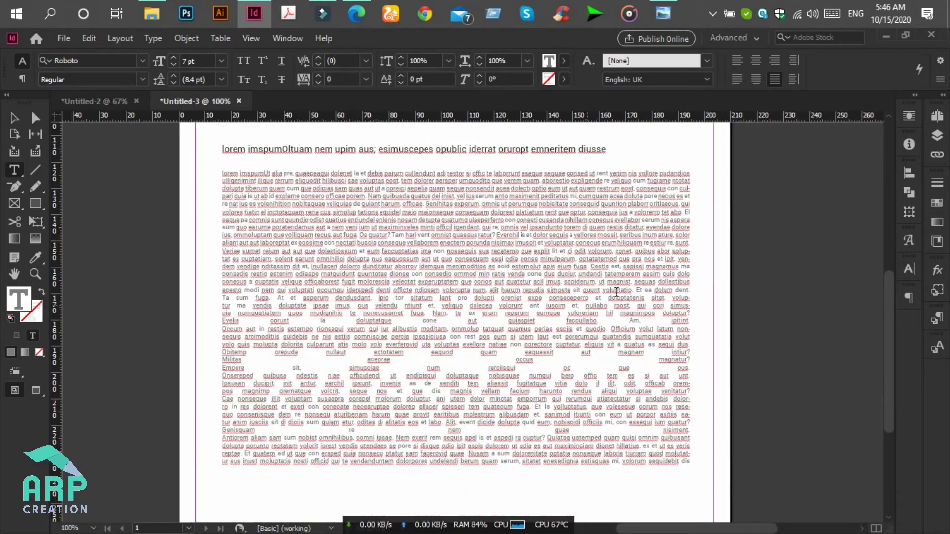
- Split the body text into paragraphs, deleting the words 'que explit lit et di odit vol'
left_click(667, 10)
left_click(667, 9)
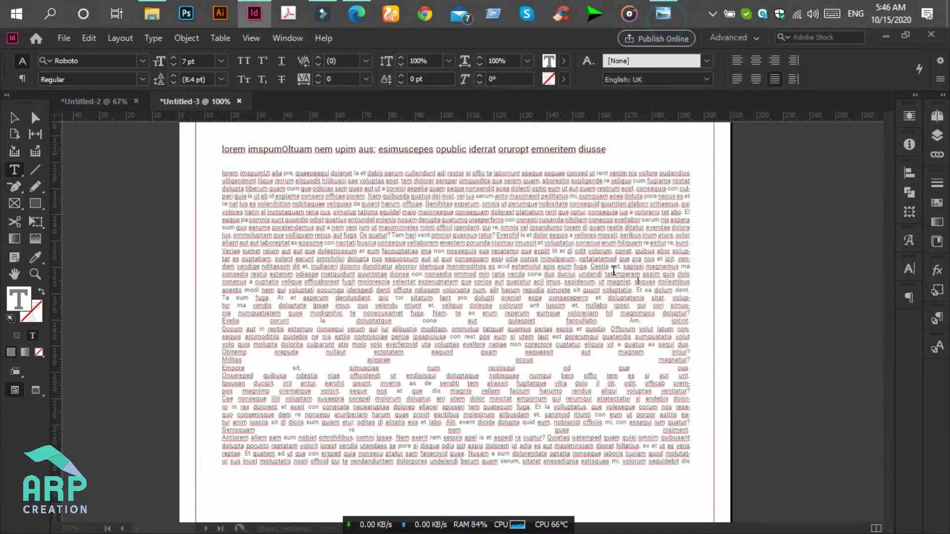
left_click(597, 253)
key("Return")
key("Return")
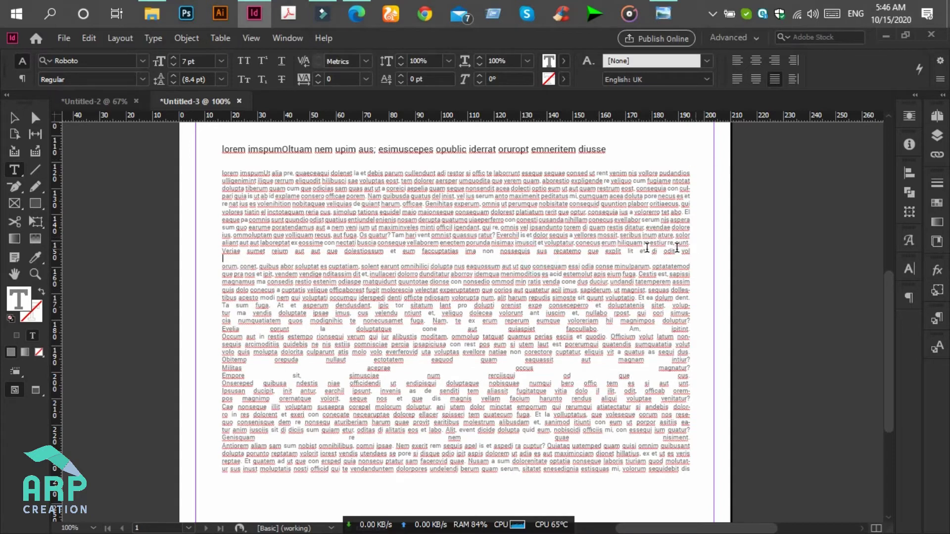
left_click_drag(691, 251, 585, 247)
key("BackSpace")
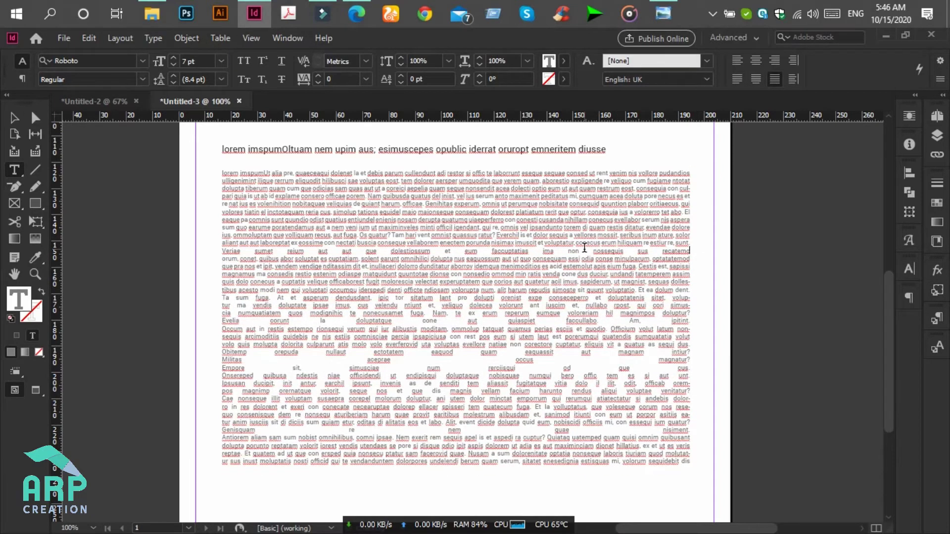
key("Return")
key("Return")
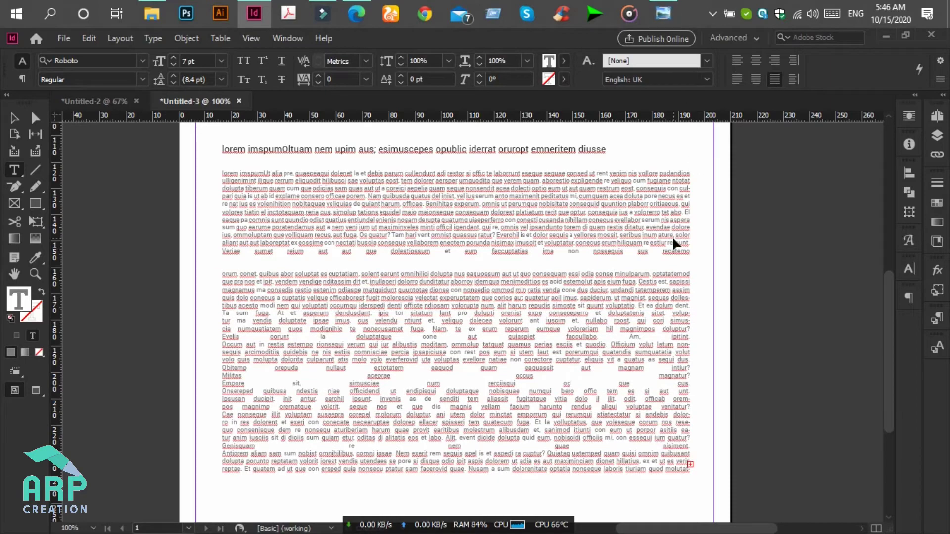
- Justify all body text with last lines flush left and remove the short 'recatemo' line
key("ctrl+a")
left_click(737, 79)
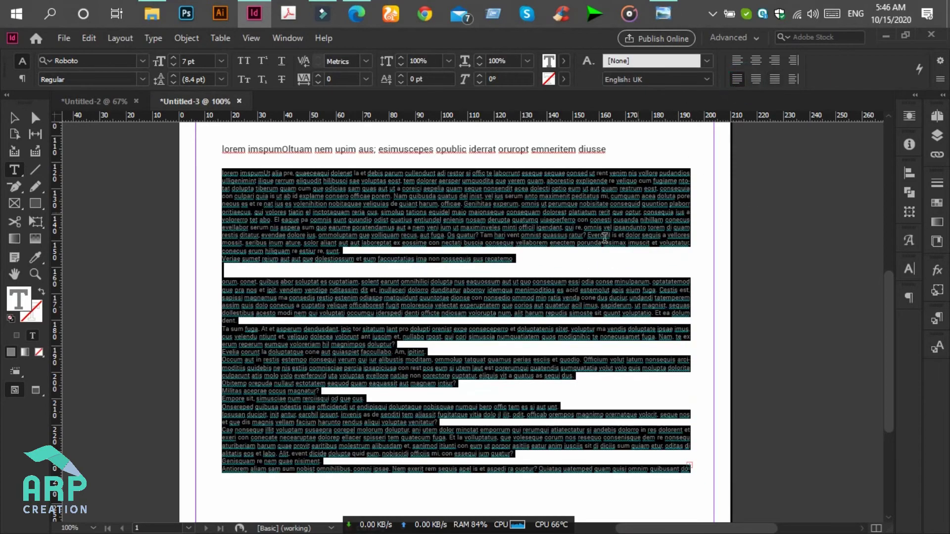
left_click(540, 270)
left_click_drag(532, 259, 154, 257)
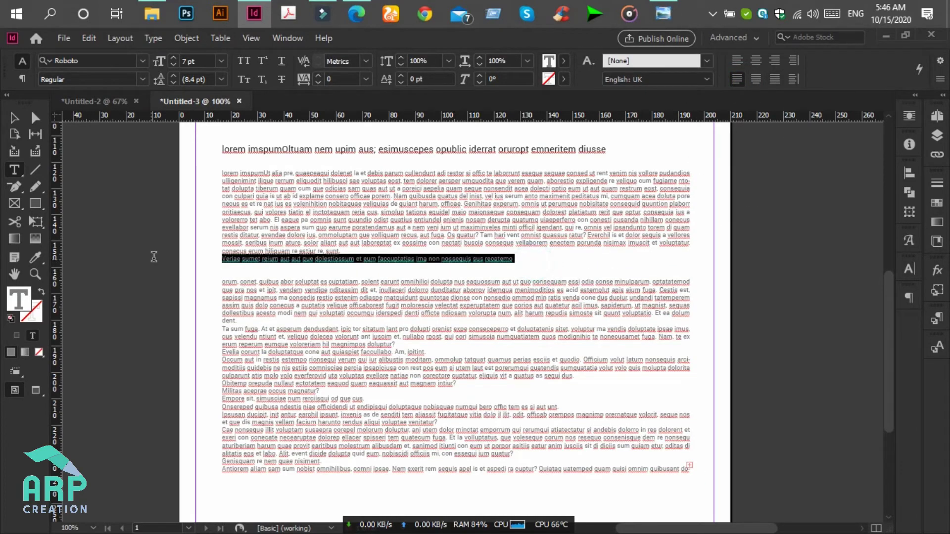
key("BackSpace")
key("BackSpace")
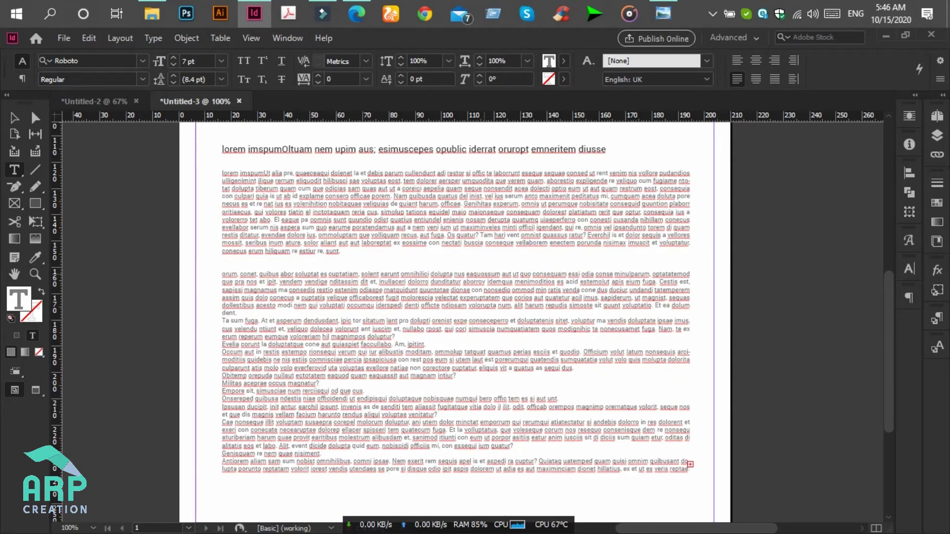
scroll(537, 392, "down", 3)
scroll(555, 377, "up", 4)
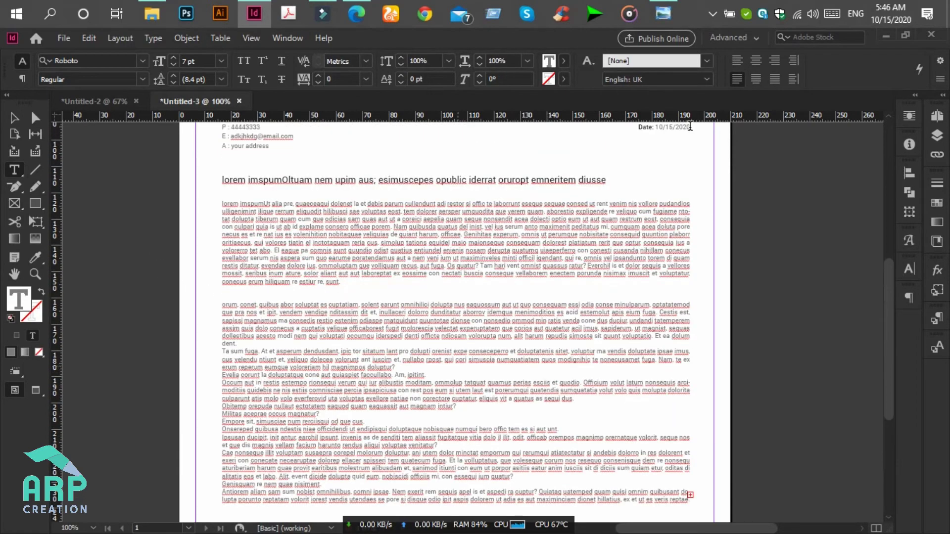
left_click(663, 13)
left_click(663, 13)
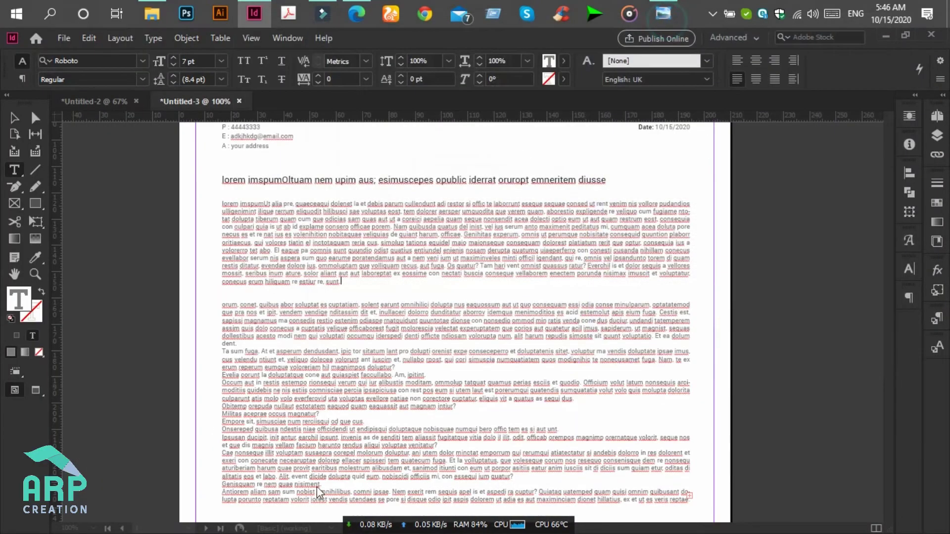
- Delete the surplus closing text from 'Occum' to the end and trim the last line
scroll(317, 486, "down", 2)
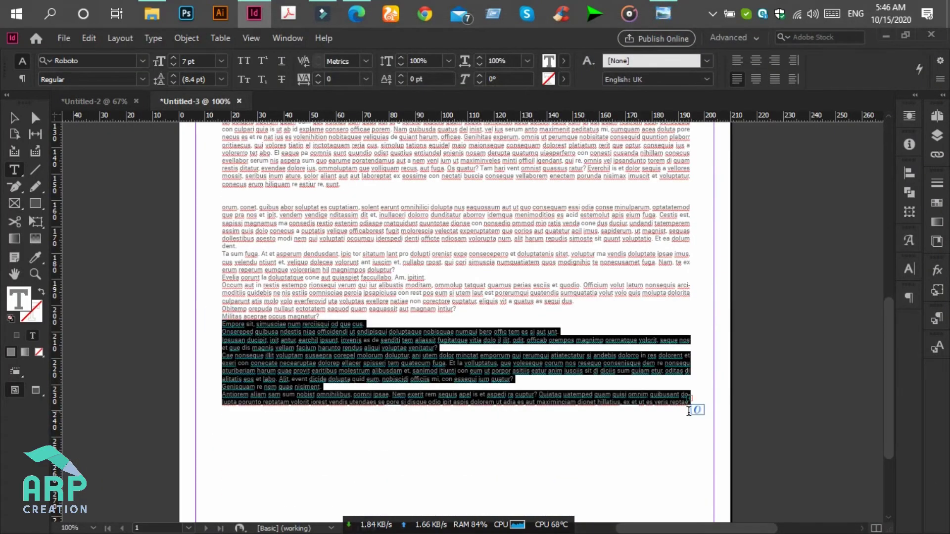
key("BackSpace")
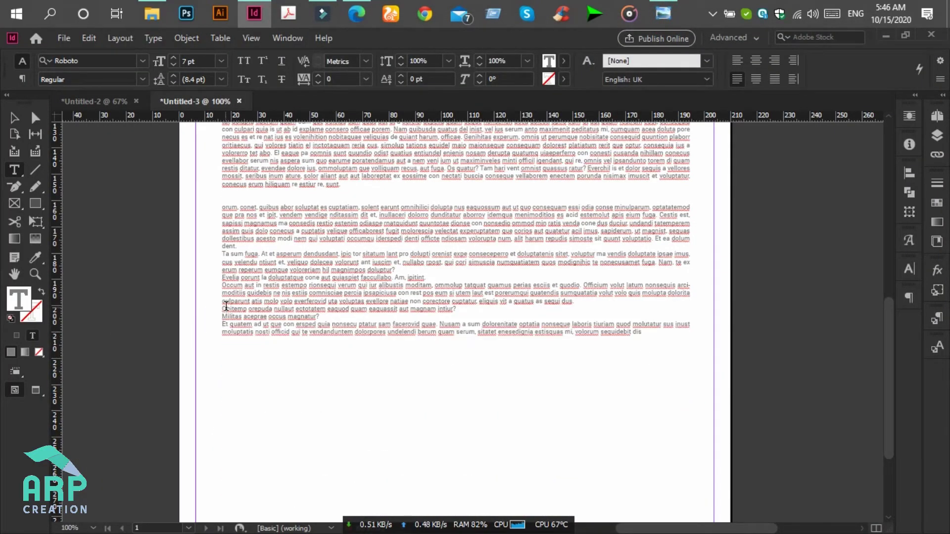
left_click_drag(223, 292, 647, 350)
key("BackSpace")
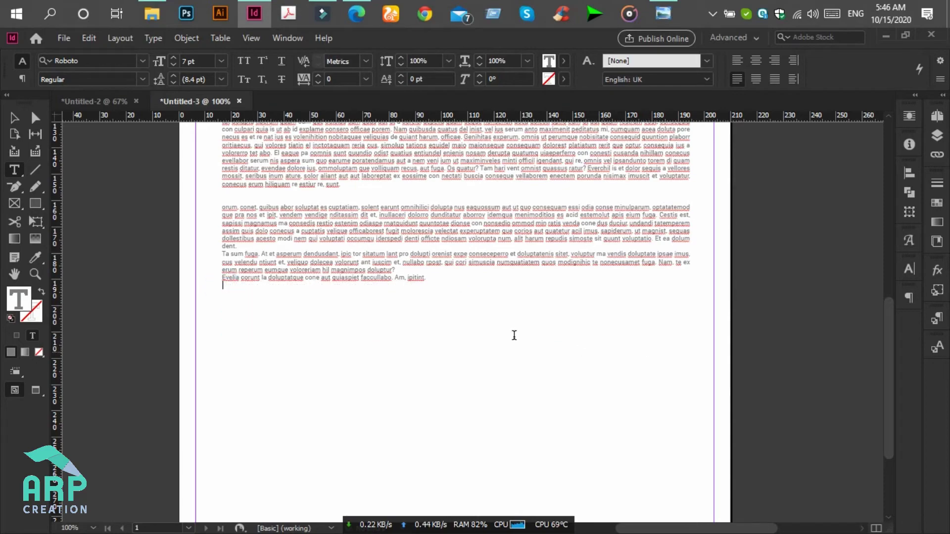
scroll(581, 349, "up", 3)
type("Ta sum fuga. At et asperum dendusdant, ipic tor sitatum lant pro dolupti orenist expe consecepero et doluptatenis sitet, voluptur ma vendis doluptate ipsae imus, cus velendu ntiunt et, veliquo dolecea volorunt ant iuscim et, nullabo rpost, qui cori simuscia numquatiatem quos modignihic te nonecusamet fuga. Nam, te ex erum reperum eumque voloreriam hil magnimpos doluptur? Evelia corunt la doluptatque cone aut quiaspiet facculabo. Am, ipitint.")
scroll(368, 320, "down", 8)
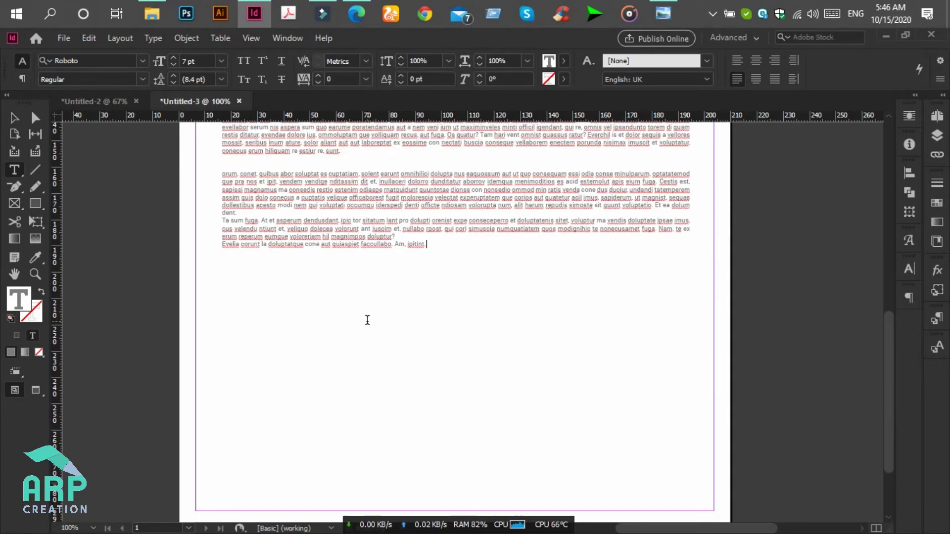
key("ctrl+z")
scroll(368, 320, "up", 8)
left_click(349, 284)
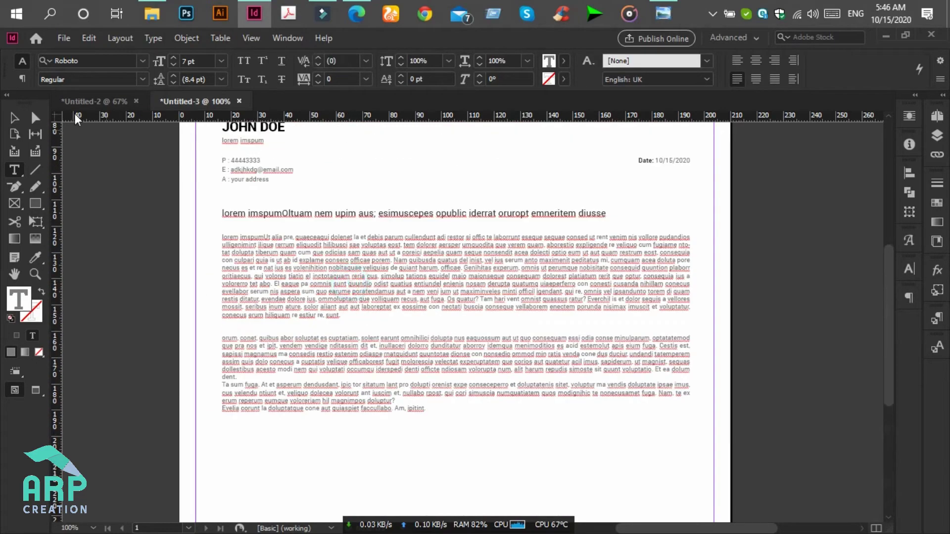
left_click_drag(440, 413, 367, 409)
key("BackSpace")
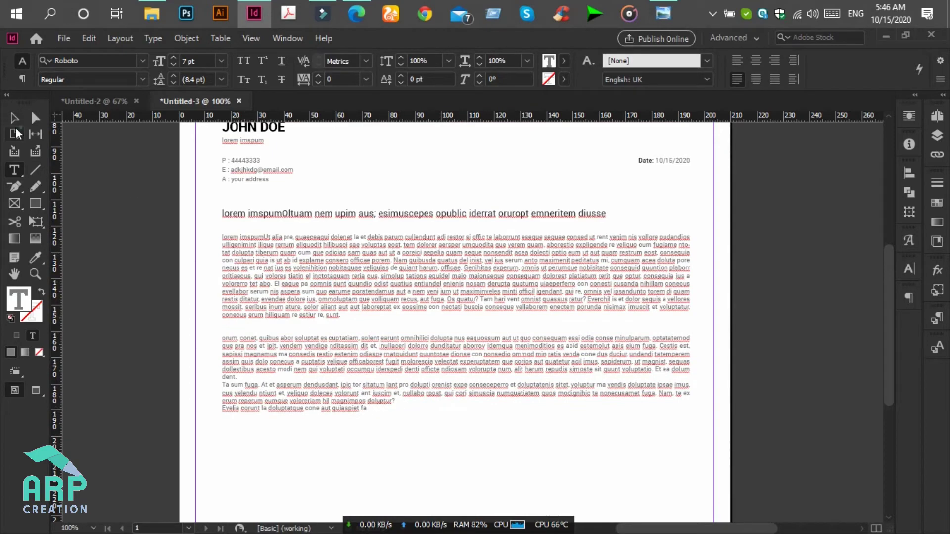
- Pull the body text frame's bottom edge up to a height of 70.75 mm
left_click(14, 118)
scroll(435, 448, "down", 3)
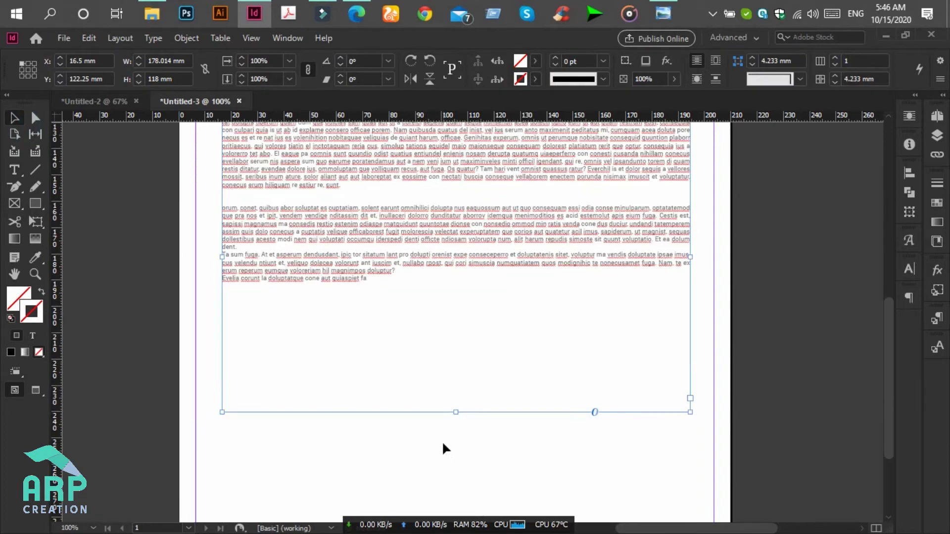
left_click_drag(456, 413, 465, 289)
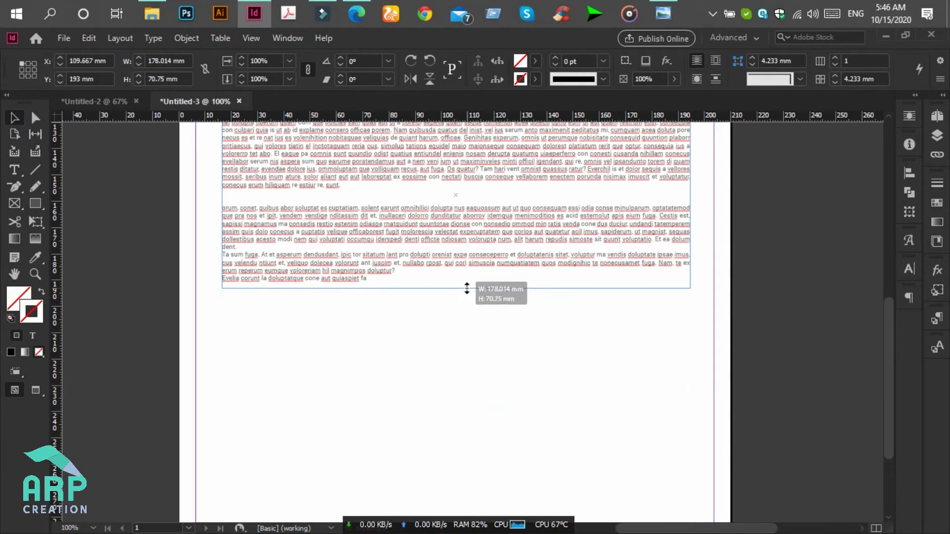
scroll(466, 297, "up", 3)
left_click(754, 298)
scroll(754, 299, "up", 5)
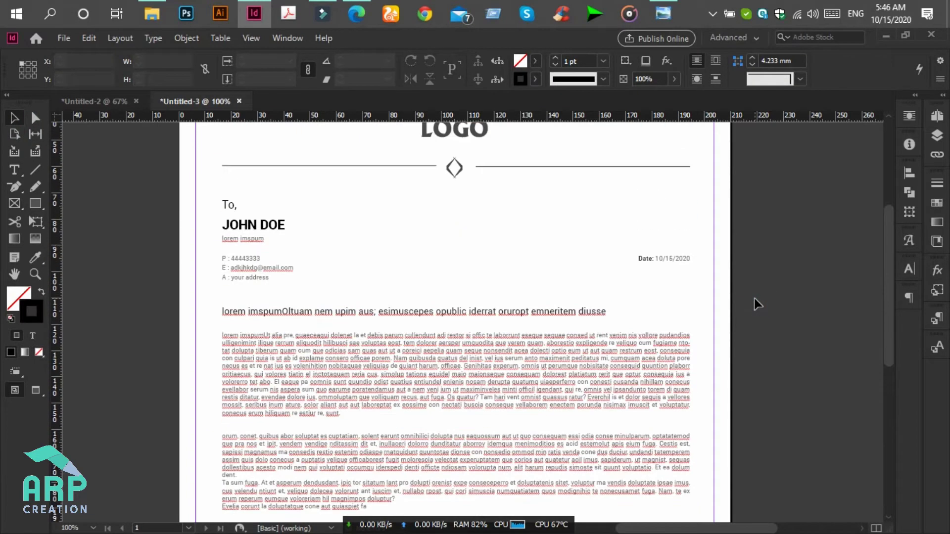
scroll(754, 298, "down", 2)
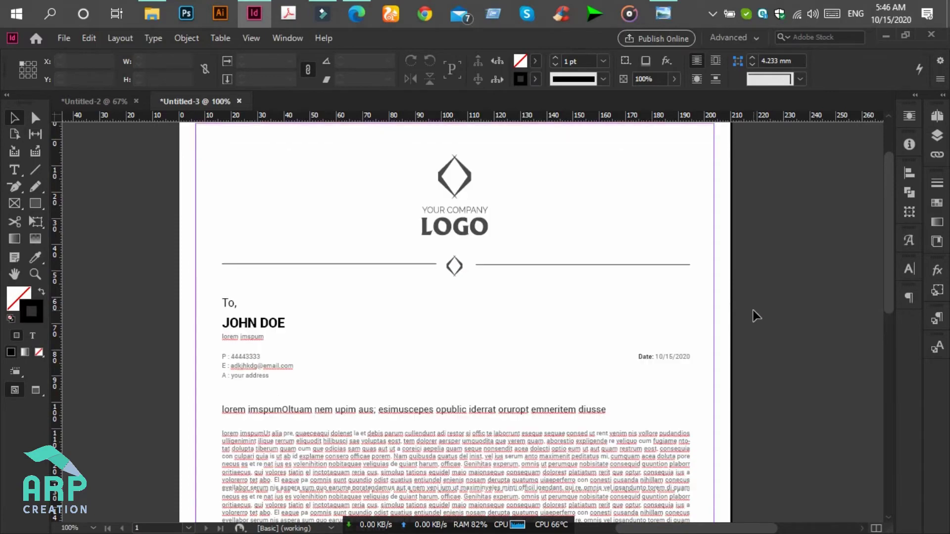
scroll(754, 314, "down", 8)
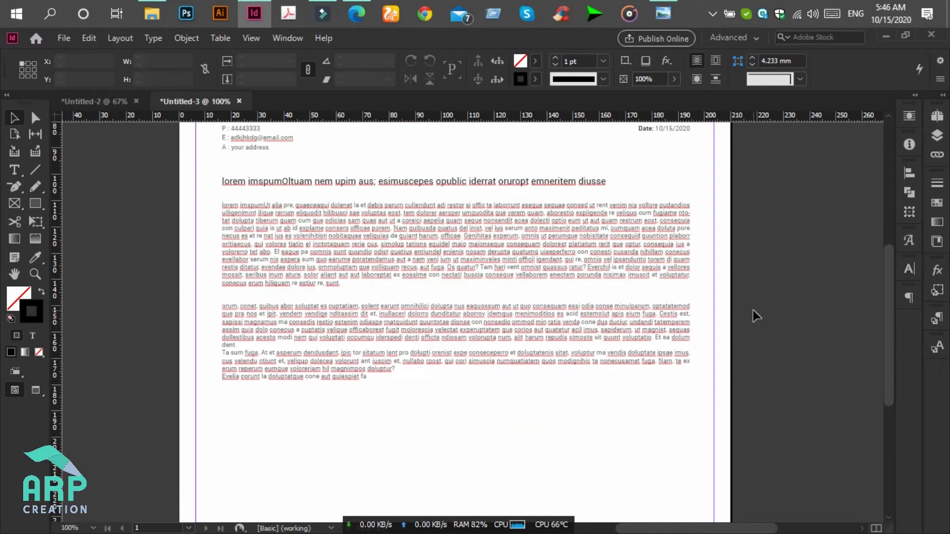
left_click(663, 13)
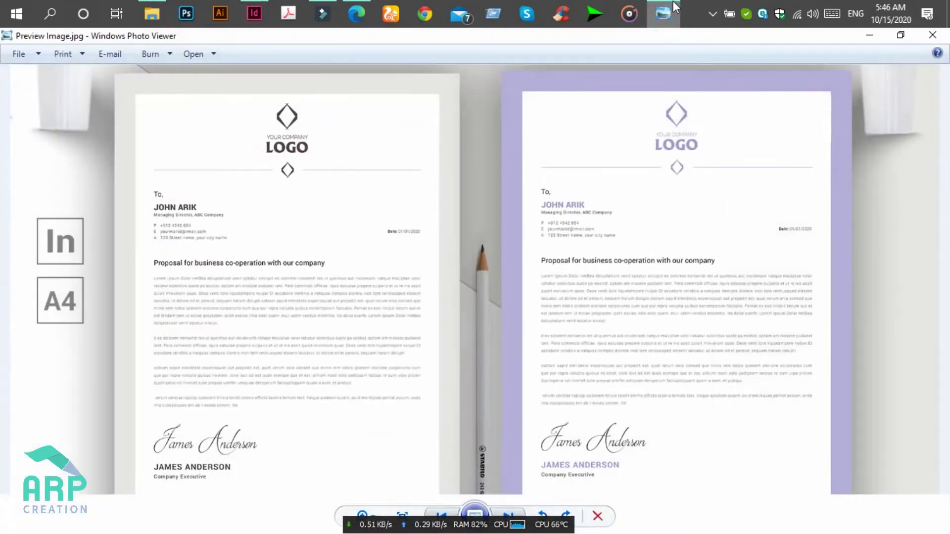
scroll(661, 425, "up", 3)
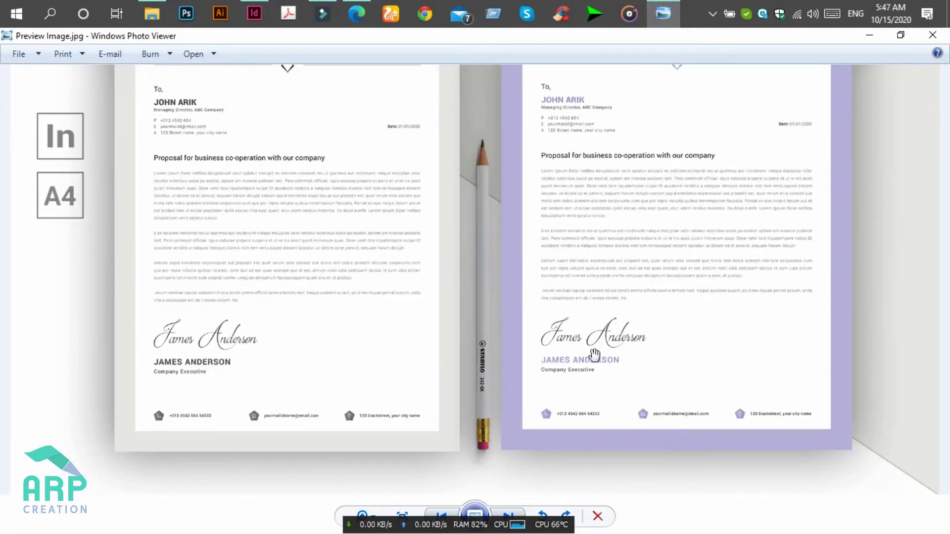
scroll(616, 420, "up", 1)
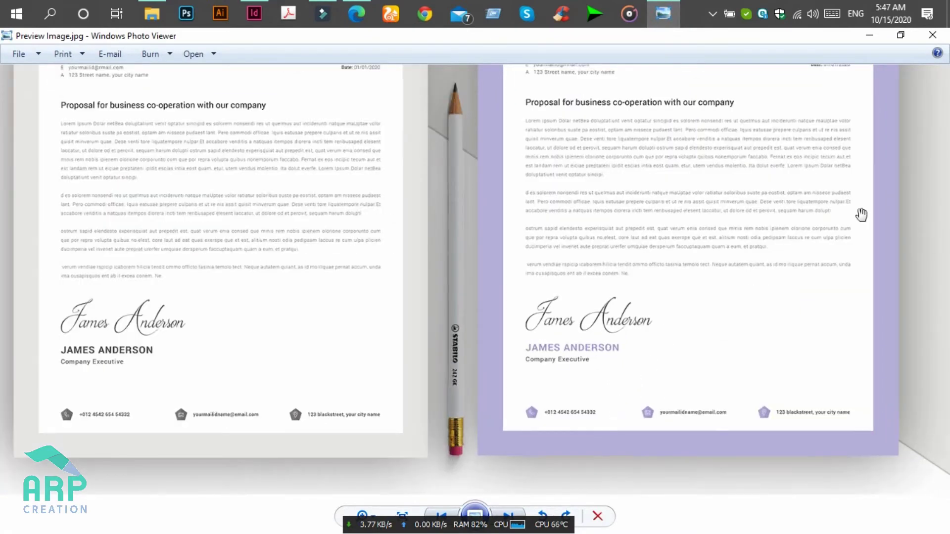
left_click(872, 36)
- Move the lorem ipsum frame down below the body text to Y 207 mm and shorten it
scroll(269, 362, "up", 5)
scroll(269, 362, "up", 1)
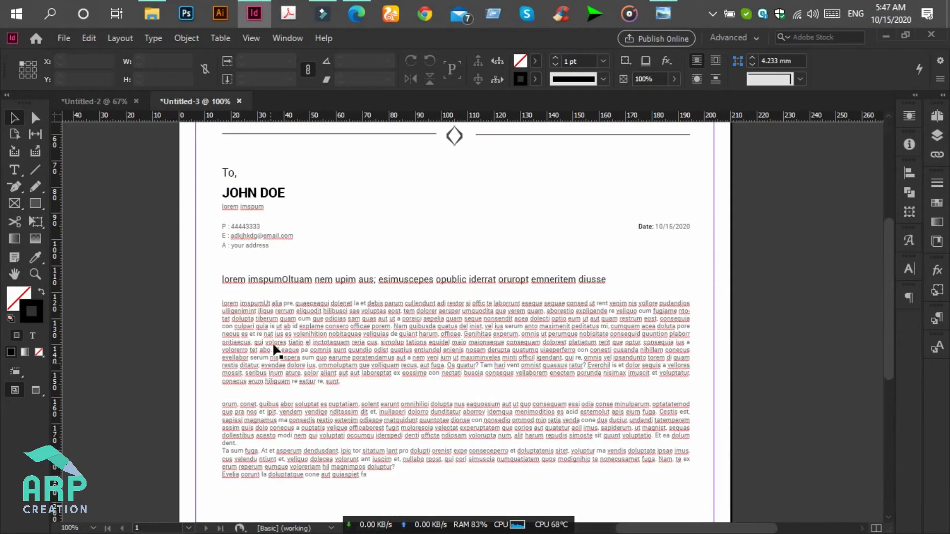
left_click(246, 208)
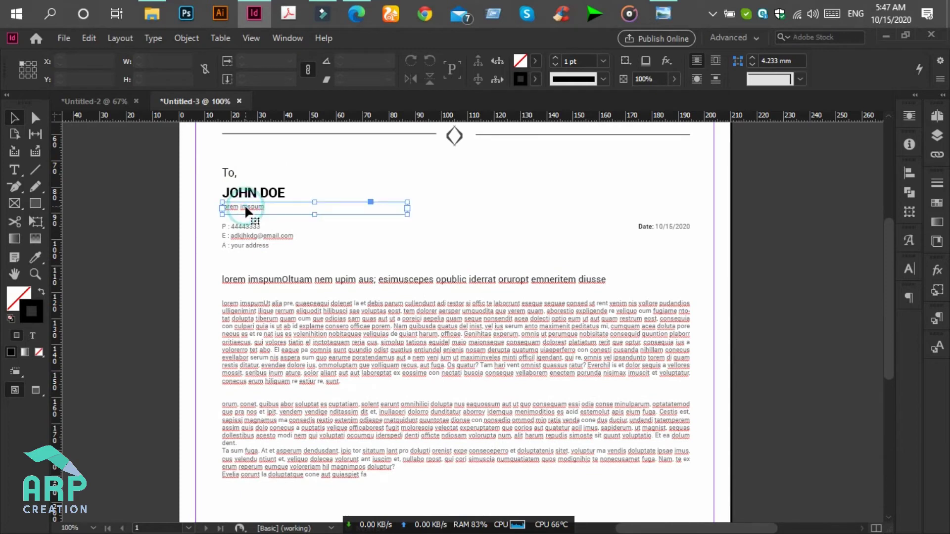
scroll(251, 208, "down", 2)
left_click_drag(253, 143, 253, 464)
left_click_drag(315, 455, 315, 442)
- Replace the frame's placeholder text with the signatory's first name and select it
left_click(15, 170)
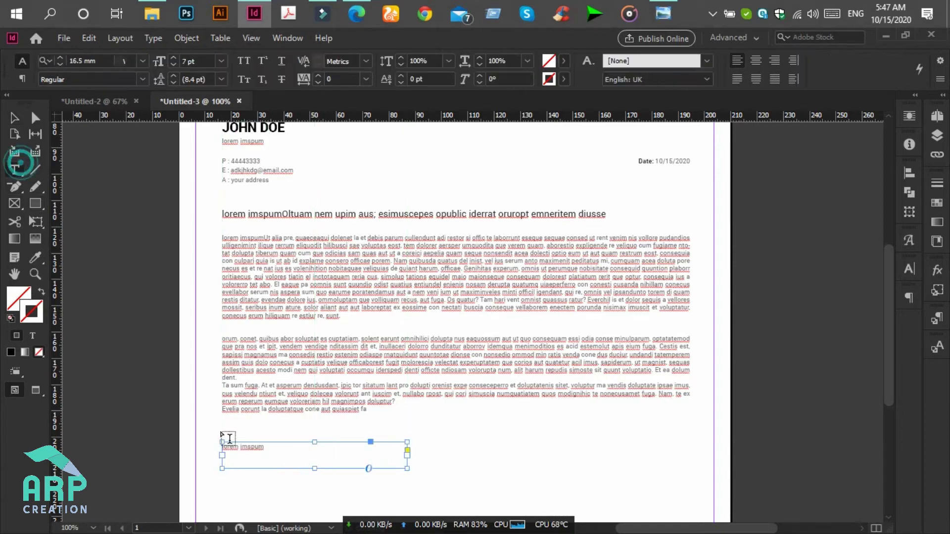
left_click(251, 453)
key("ctrl+a")
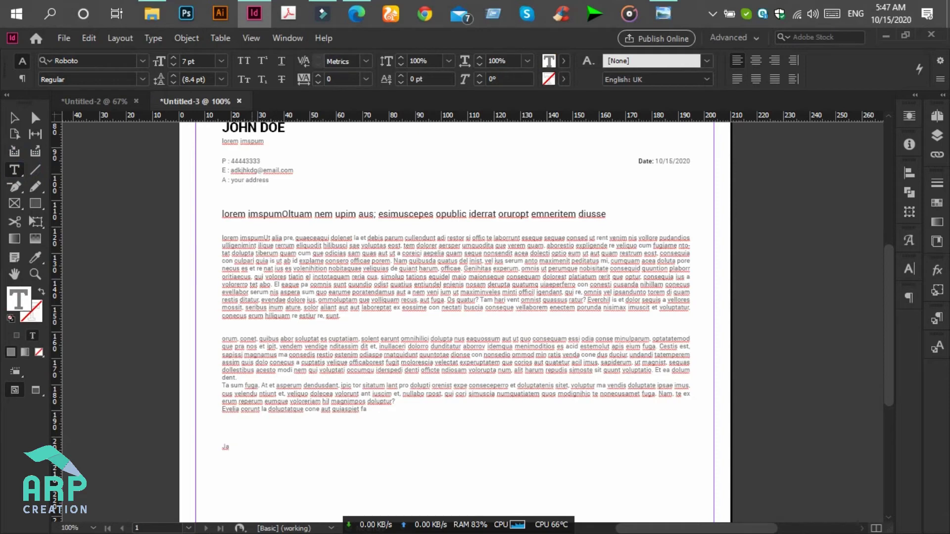
key("ctrl+a")
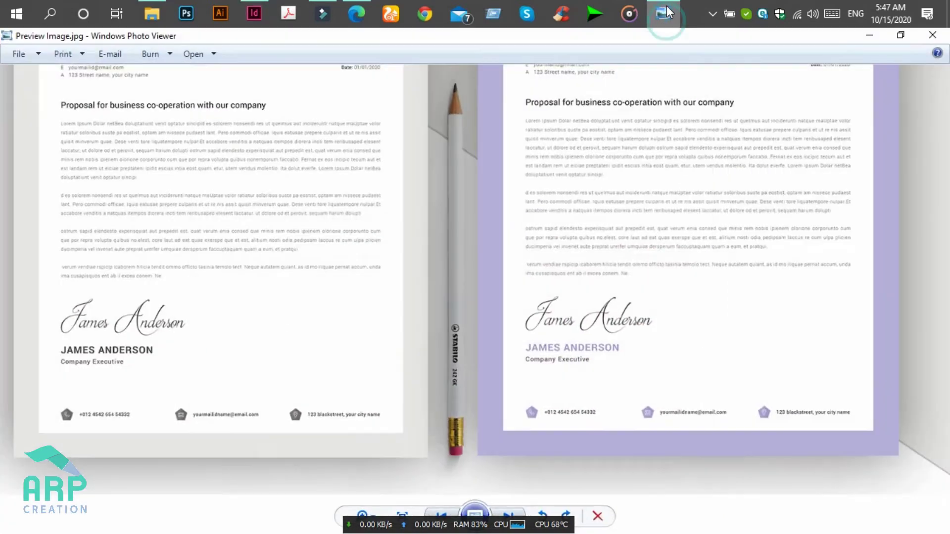
left_click(666, 13)
left_click(665, 12)
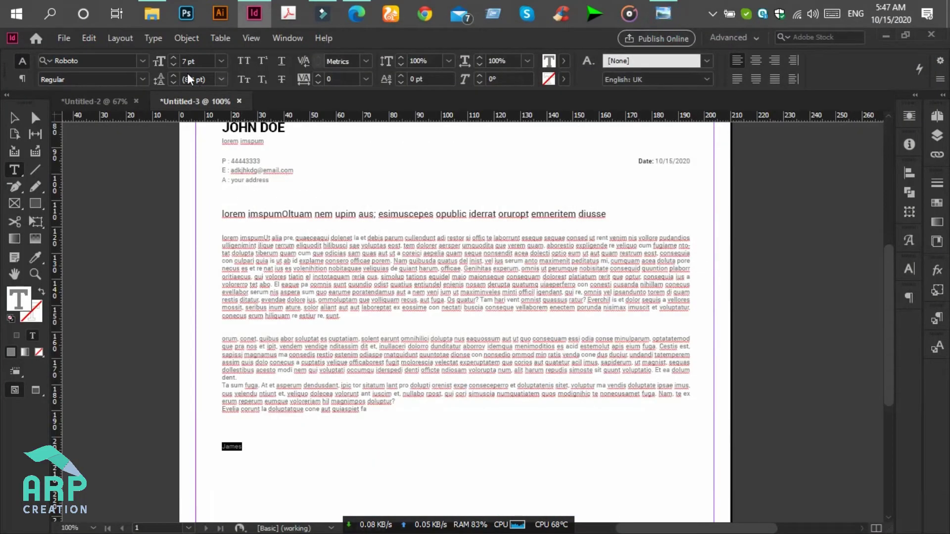
left_click(147, 58)
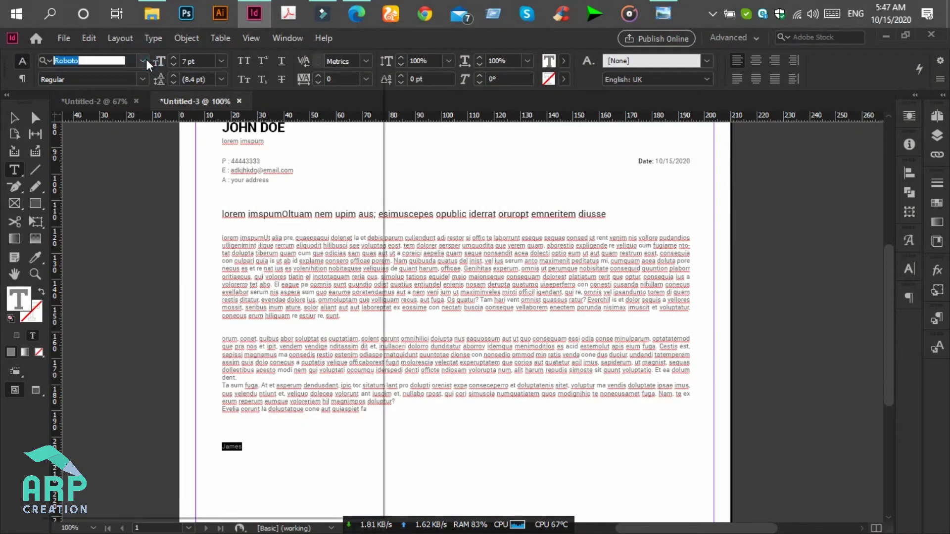
- Set the signatory's first name in the Adine Kimberg script font at 28 pt
left_click(146, 59)
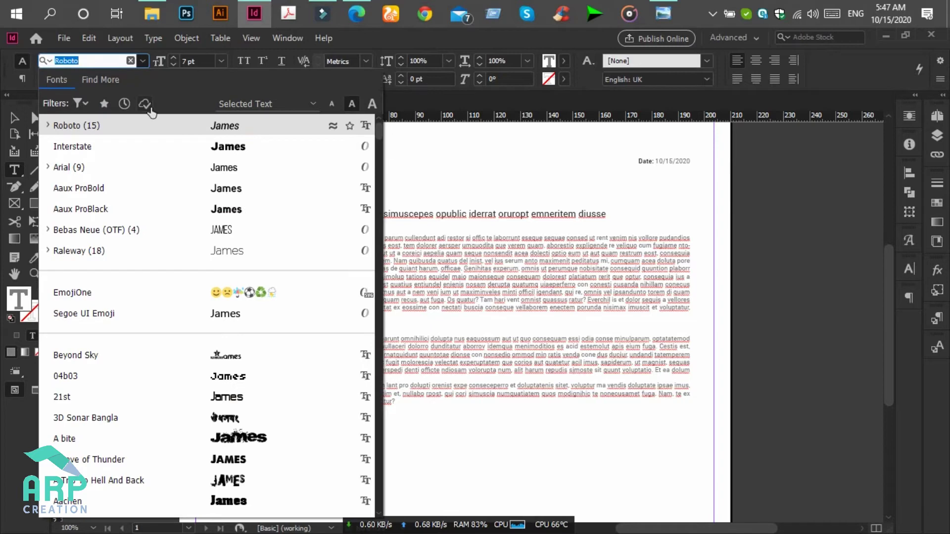
scroll(187, 458, "down", 1)
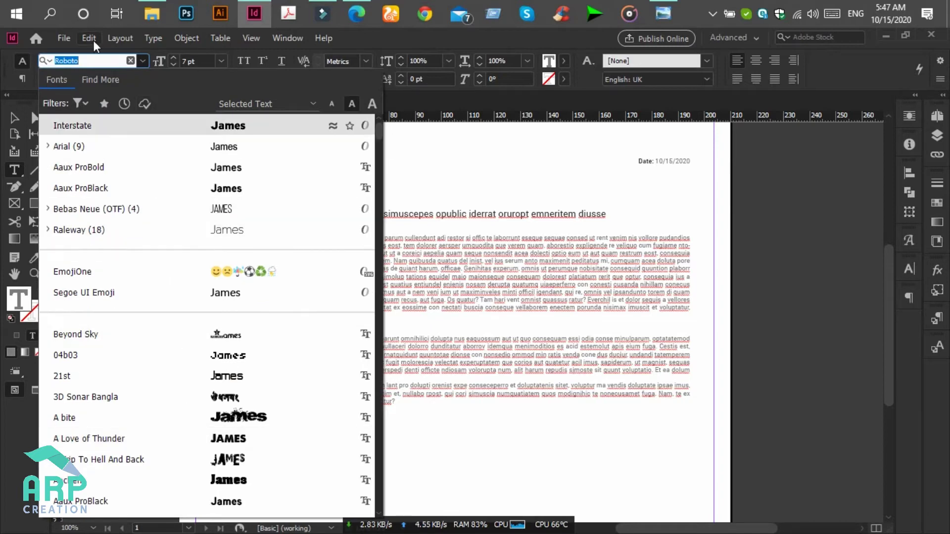
scroll(195, 346, "down", 14)
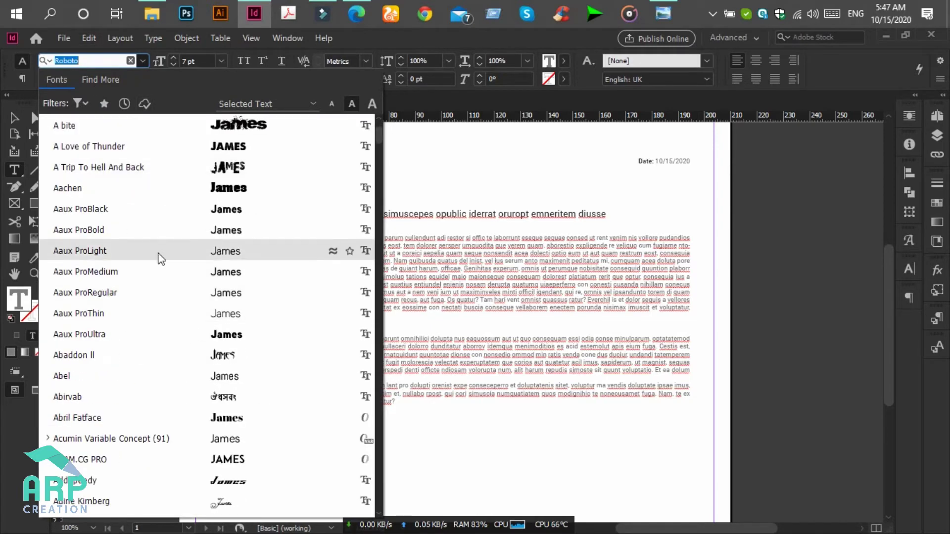
left_click(219, 502)
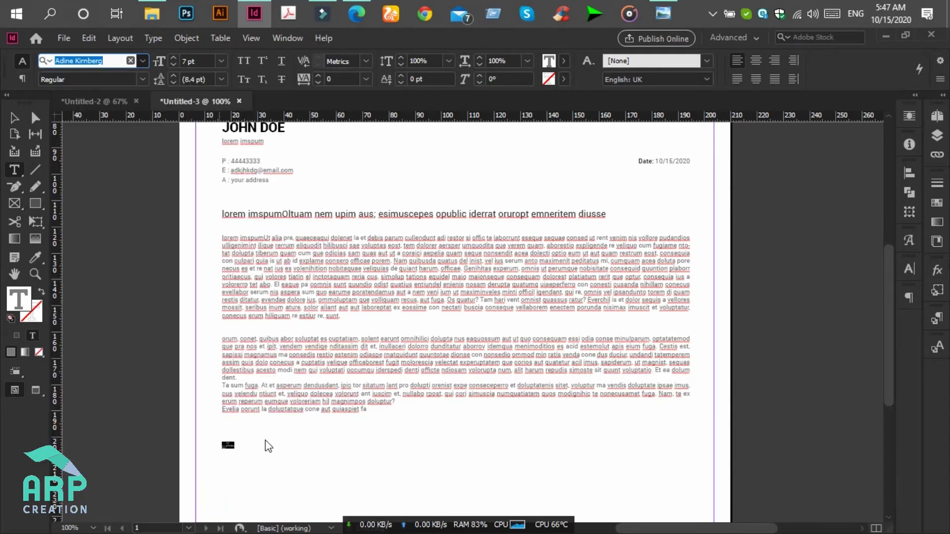
left_click(175, 65)
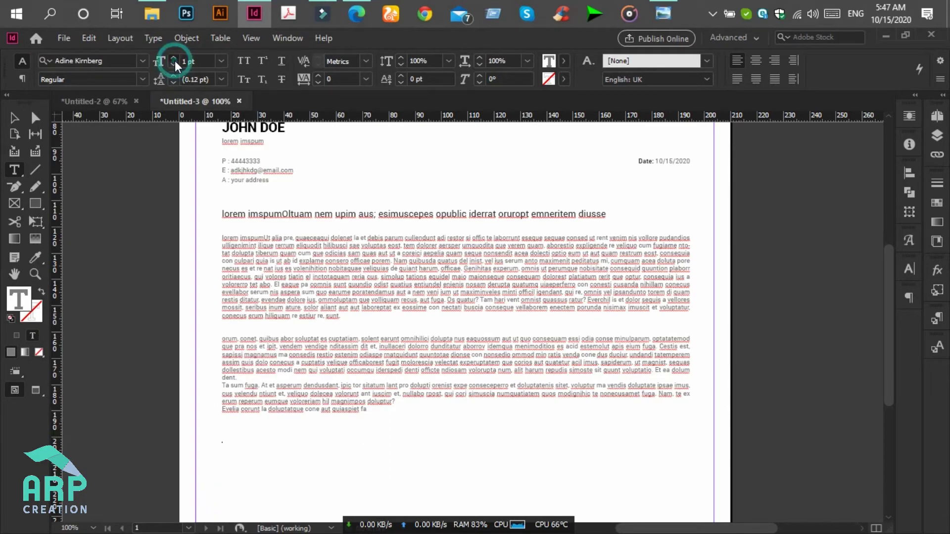
left_click(174, 60)
left_click(174, 60)
left_click(174, 60)
left_click(267, 455)
scroll(227, 405, "down", 3)
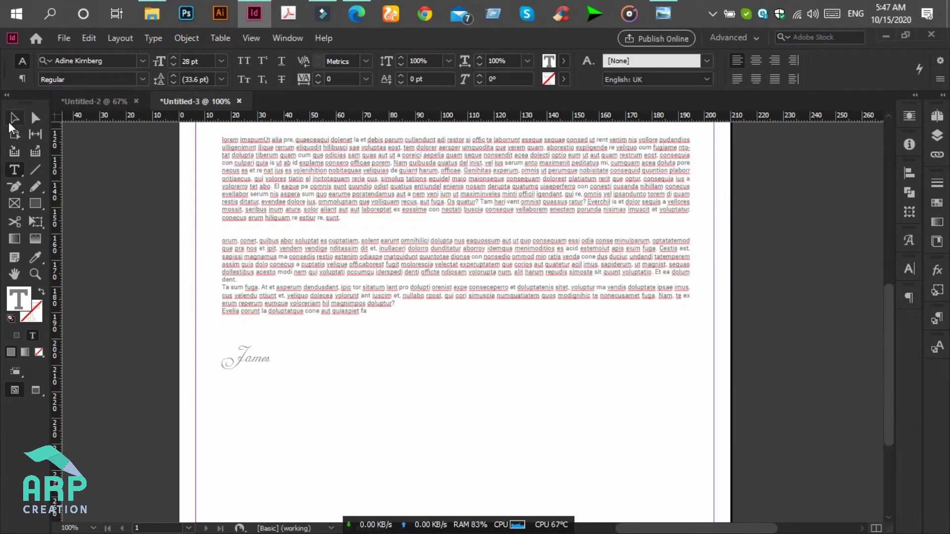
left_click(14, 118)
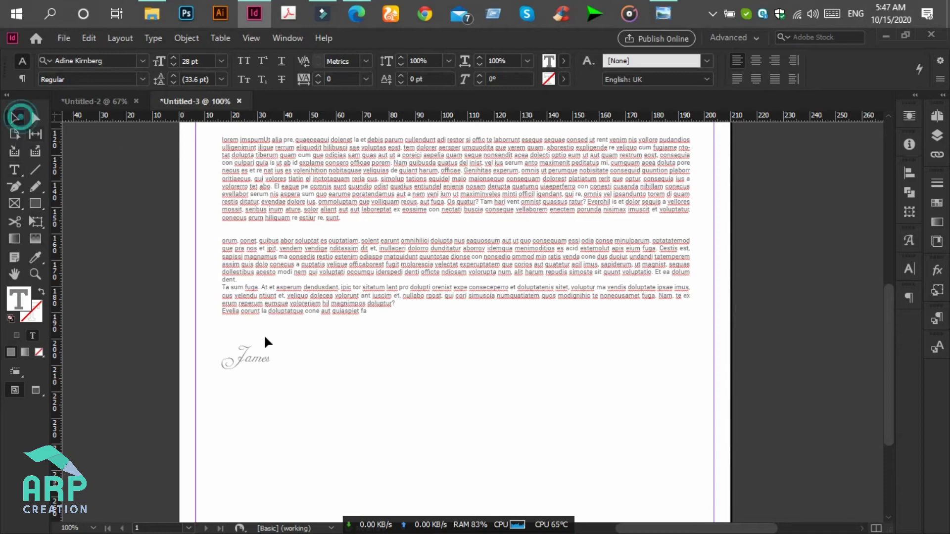
- Make the signature frame slightly taller, size it 30 pt and add the surname
left_click_drag(314, 370, 313, 373)
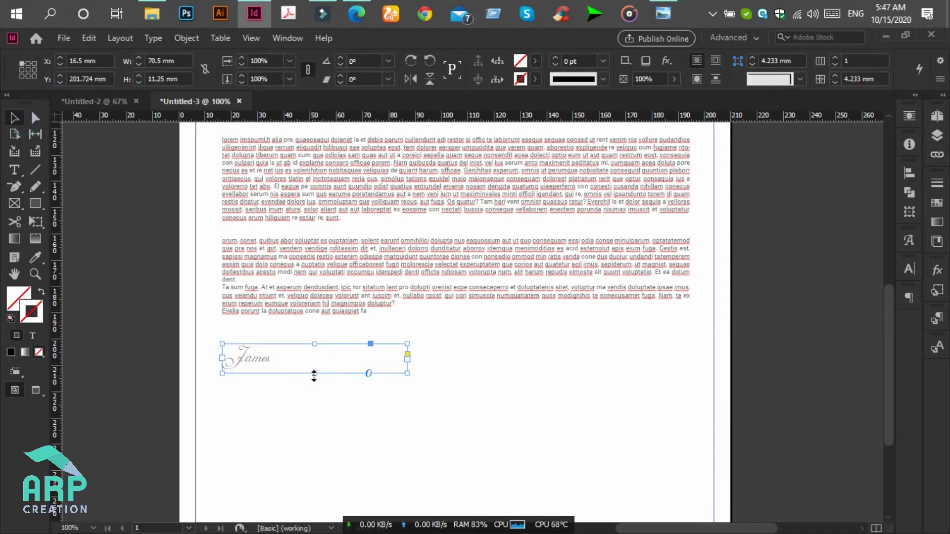
left_click(15, 170)
left_click(220, 63)
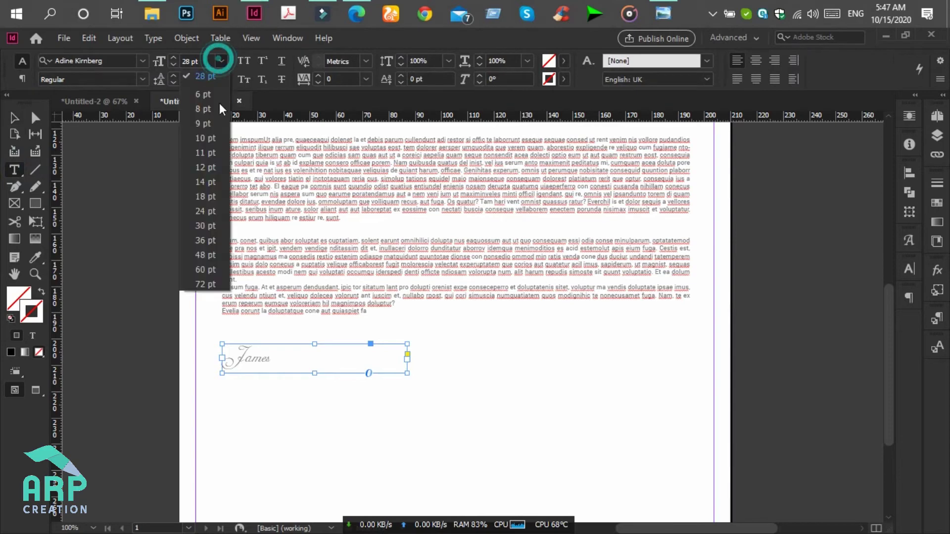
left_click(203, 227)
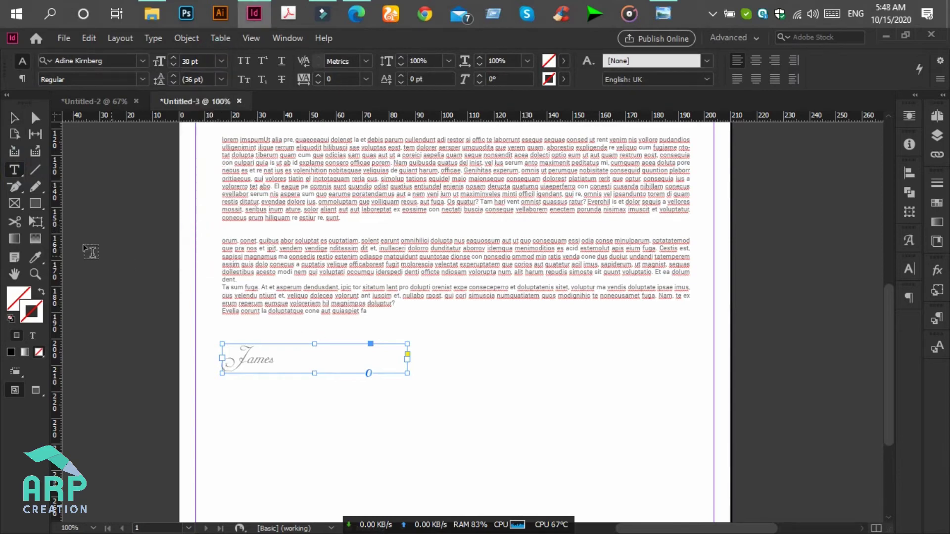
left_click(281, 362)
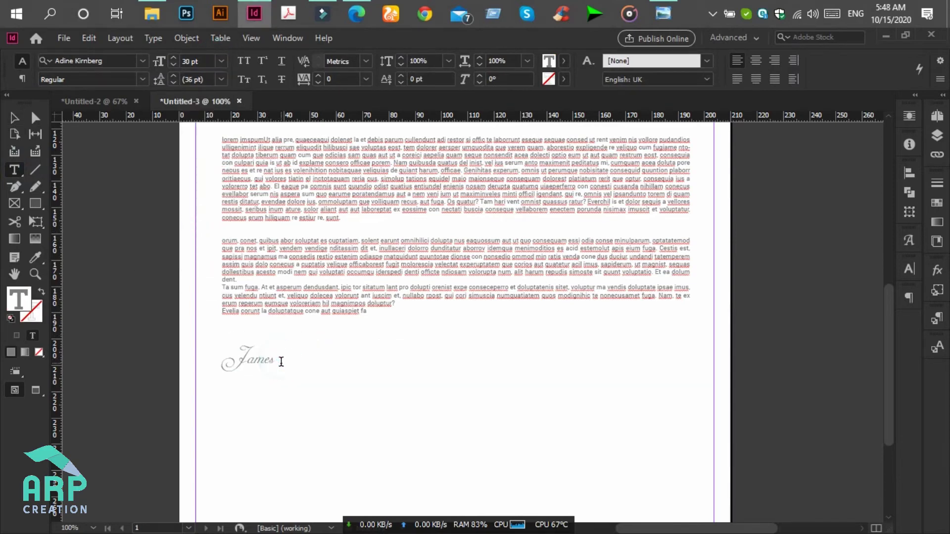
key("ctrl+a")
- Colour the whole signature text a mid grey
double_click(16, 296)
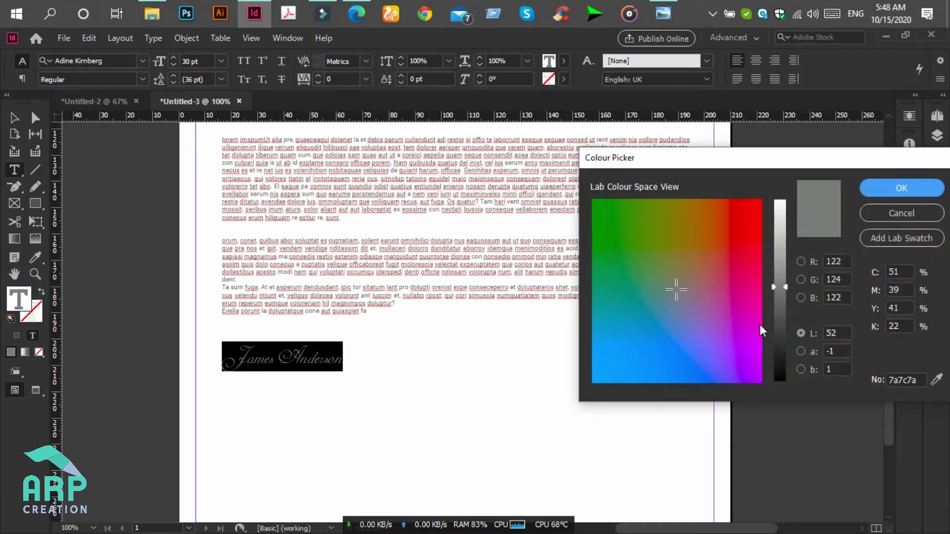
left_click(779, 350)
left_click(902, 188)
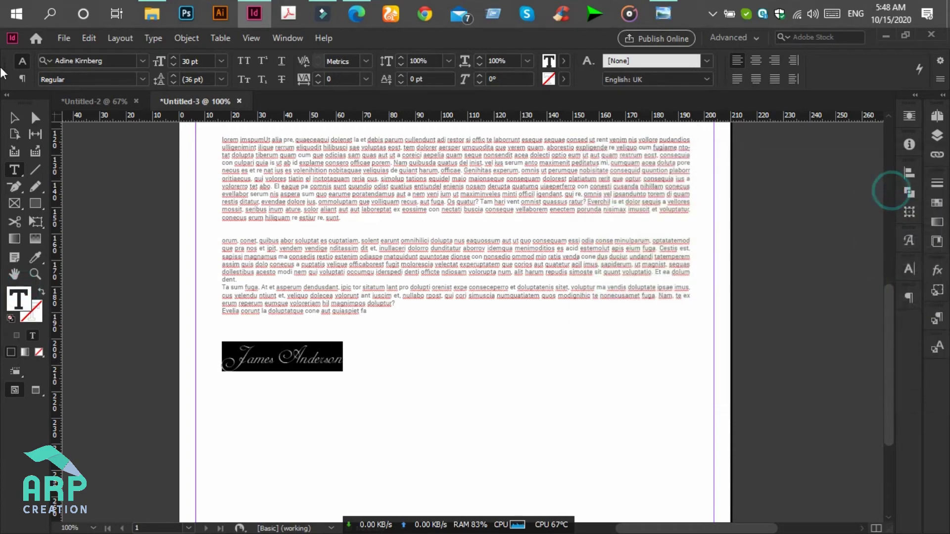
left_click(14, 119)
left_click(339, 385)
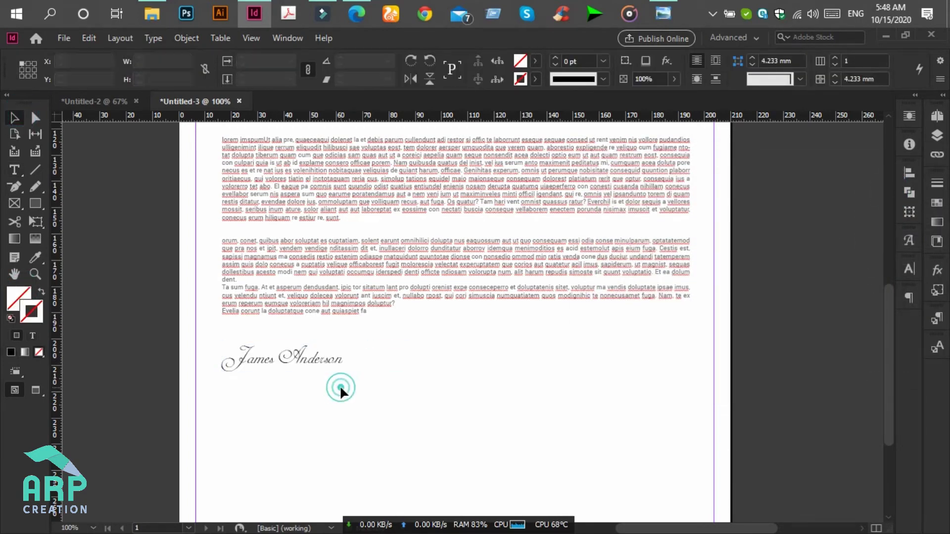
- Duplicate the grey heading frame to just below the signature
scroll(340, 391, "up", 3)
scroll(253, 157, "up", 3)
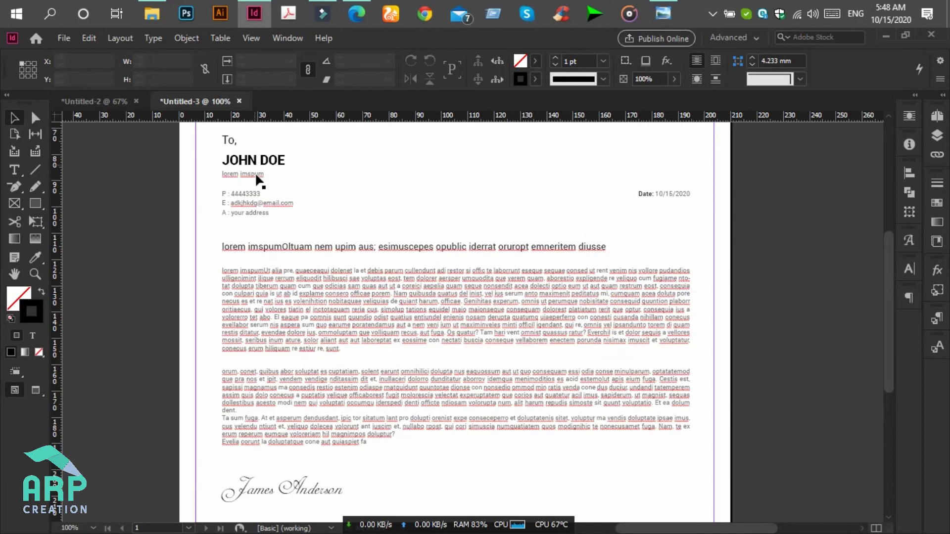
left_click(306, 249)
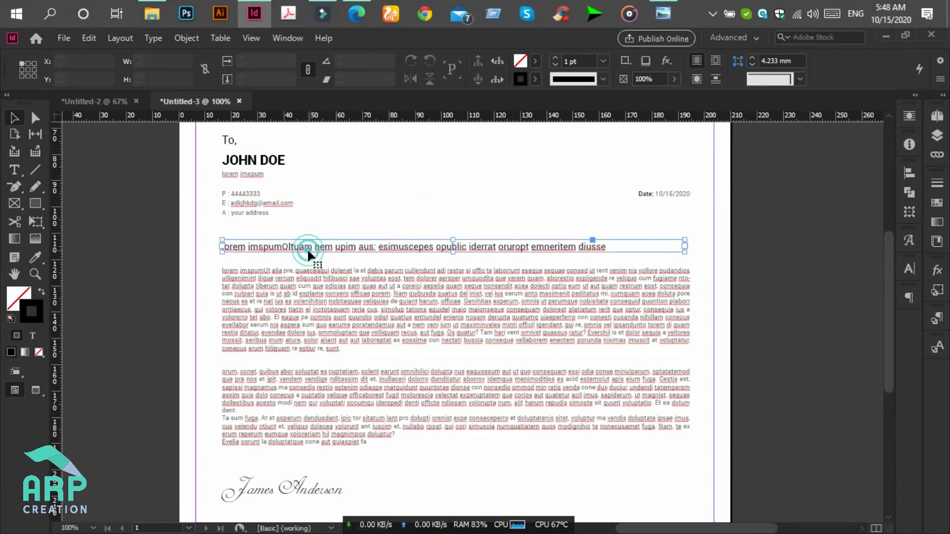
scroll(310, 250, "down", 4)
left_click_drag(324, 150, 324, 431)
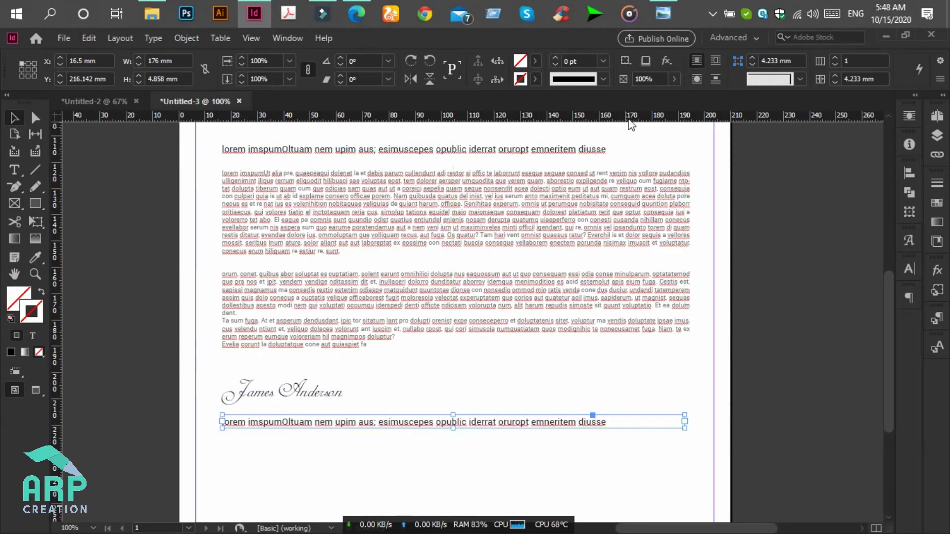
left_click(669, 8)
left_click(666, 12)
- Replace the copied line's lorem text with the start of the signatory's name
key("t")
left_click(310, 425)
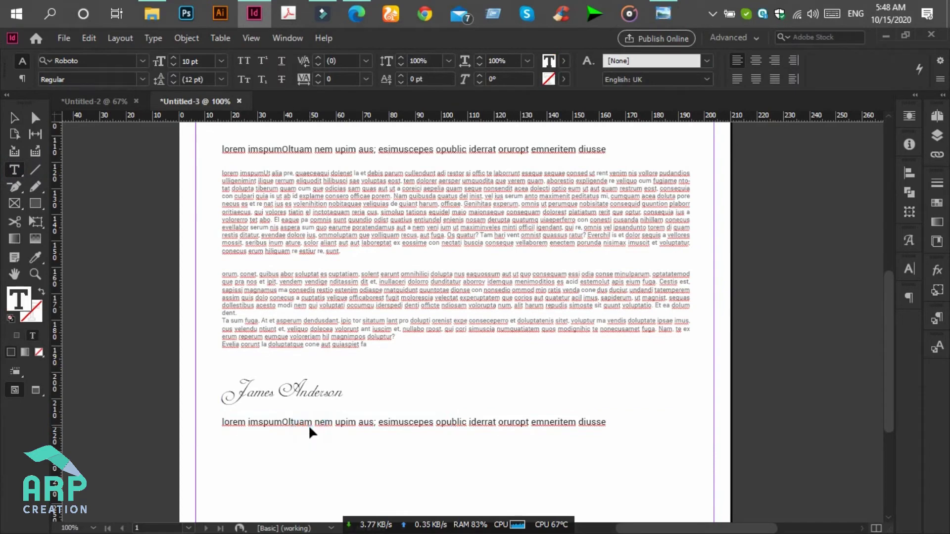
key("ctrl+a")
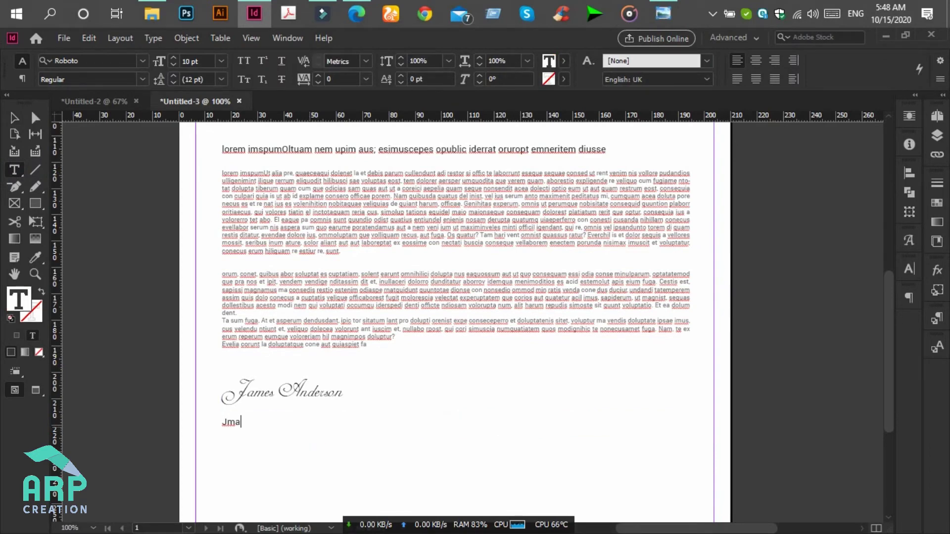
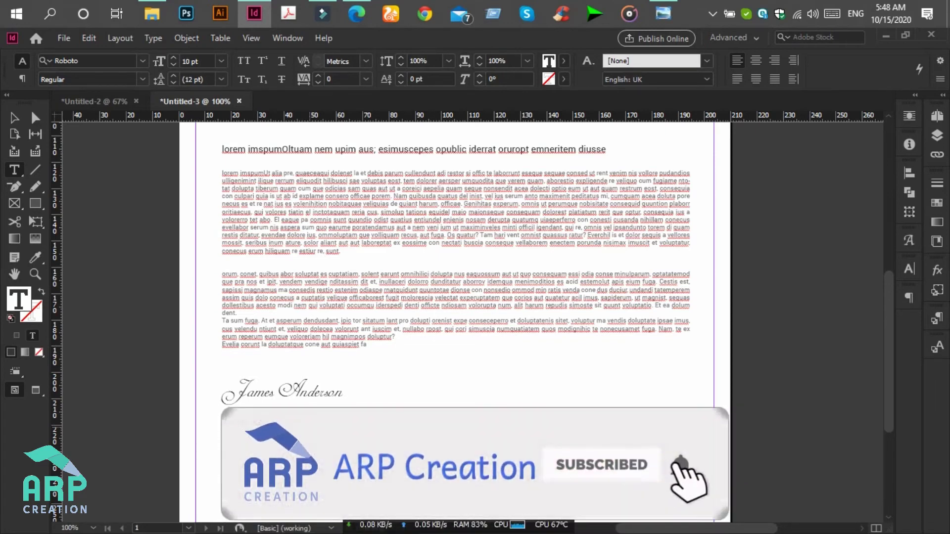
- Nudge the printed name frame up and move the placeholder text line just below the name
left_click(22, 118)
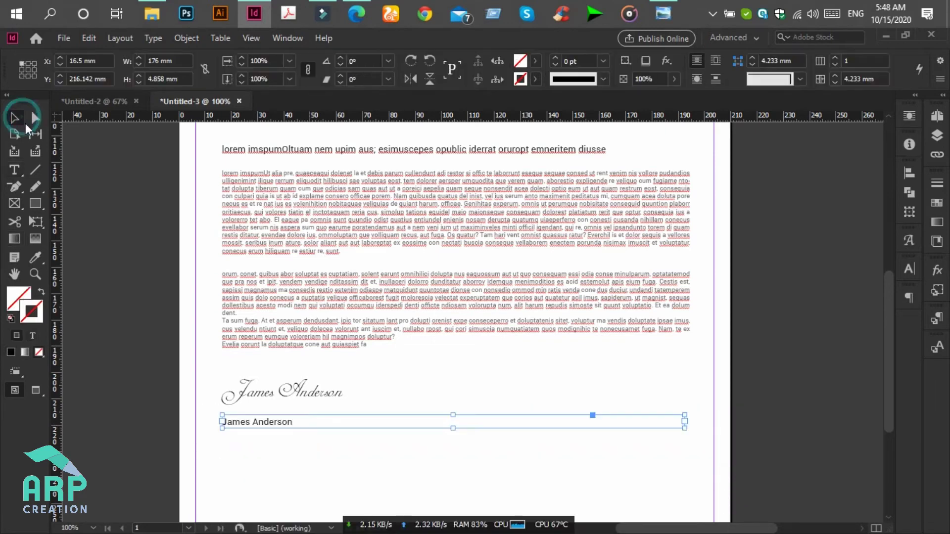
key("Up")
key("Up")
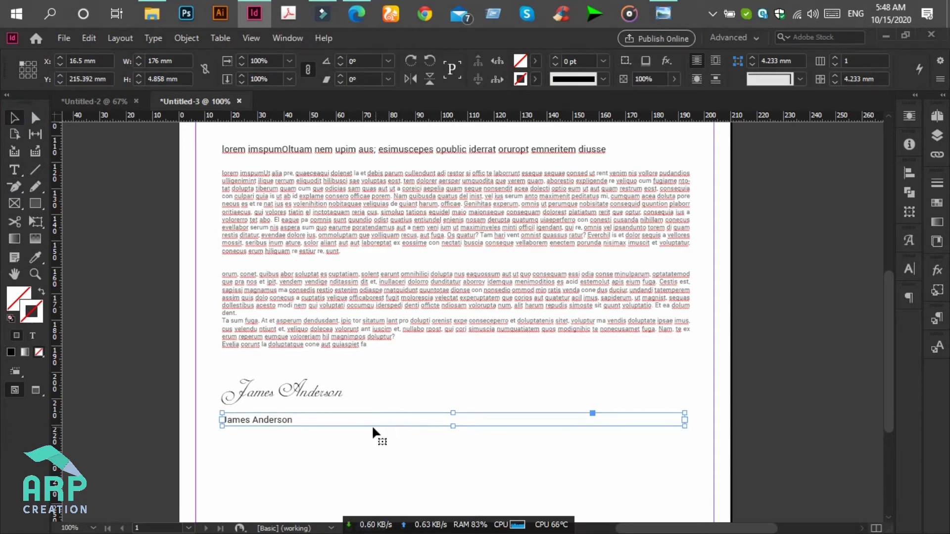
scroll(278, 182, "up", 3)
left_click(252, 141)
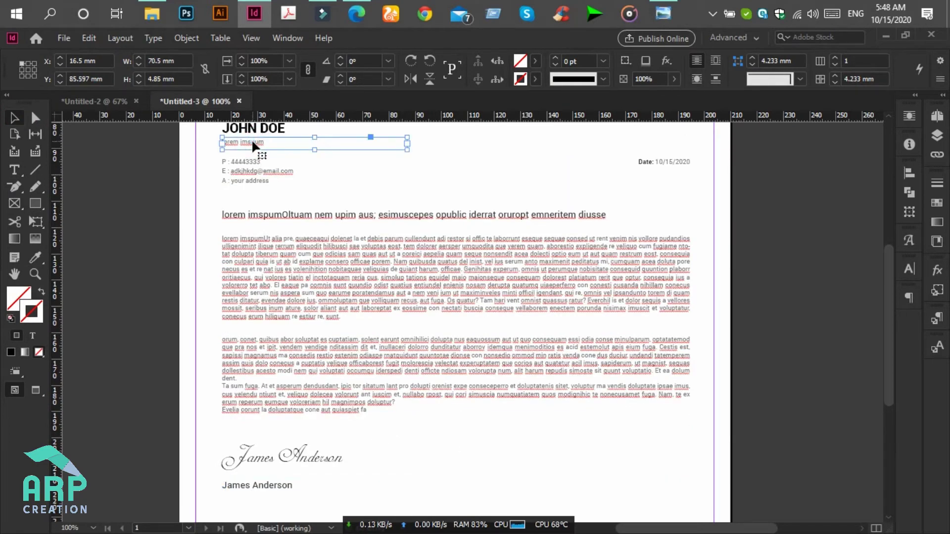
left_click_drag(254, 147, 259, 503)
- Compare the letter against the reference letterhead image and switch to the Type tool
left_click(663, 8)
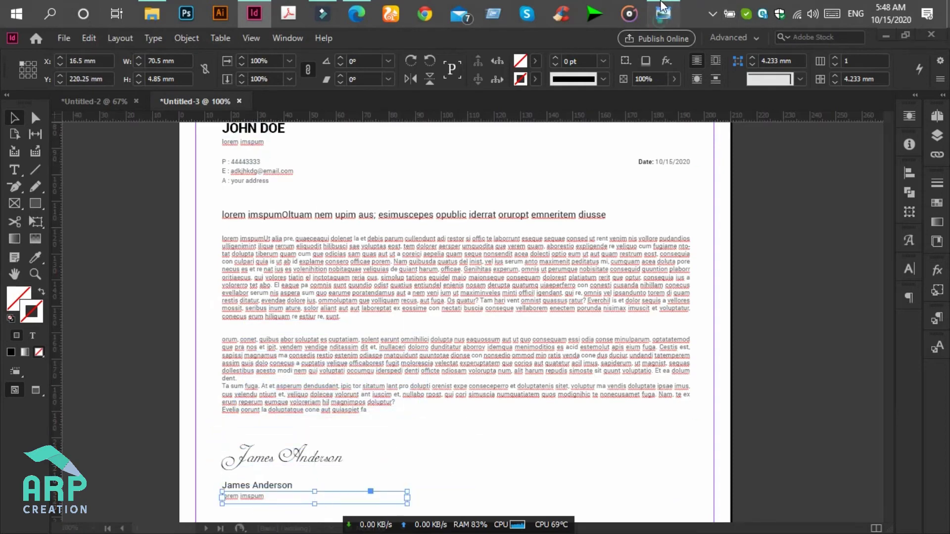
left_click(664, 8)
scroll(361, 493, "down", 3)
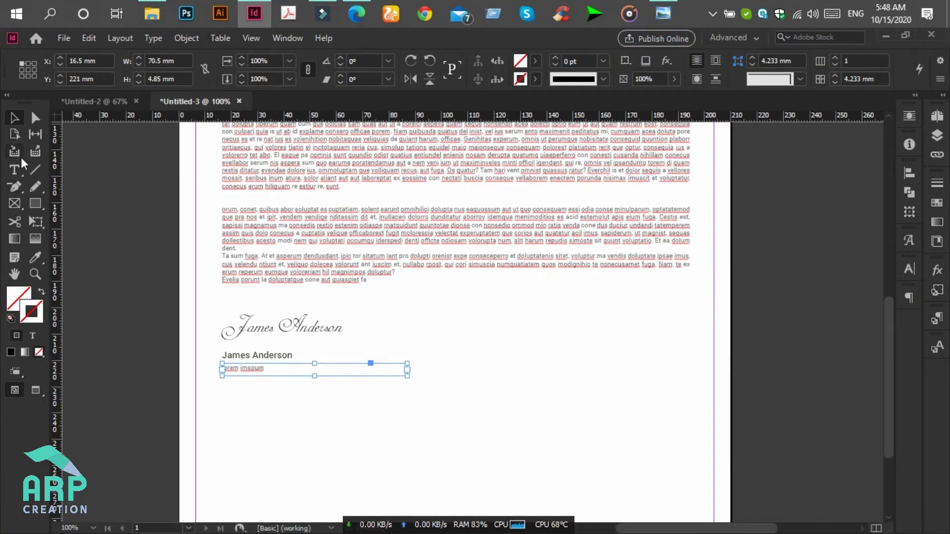
left_click(15, 169)
left_click(662, 8)
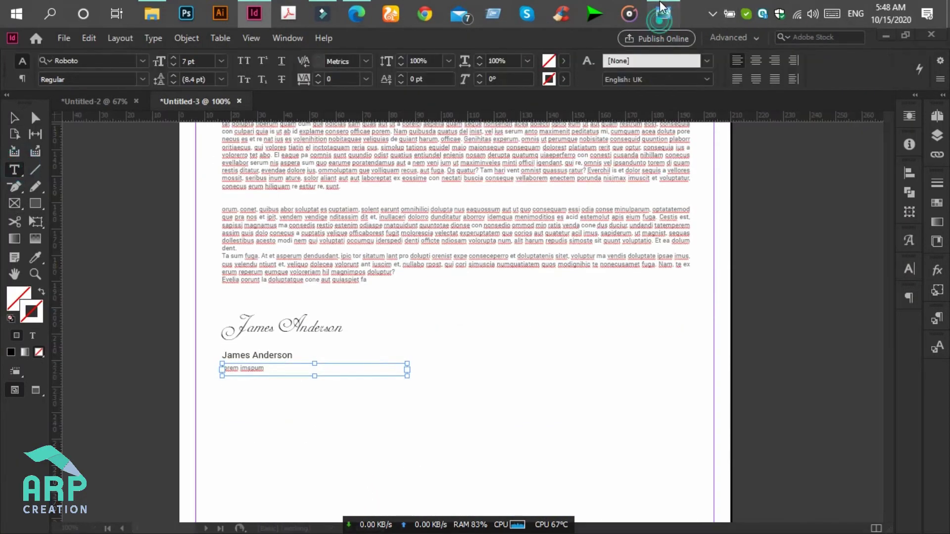
left_click(662, 8)
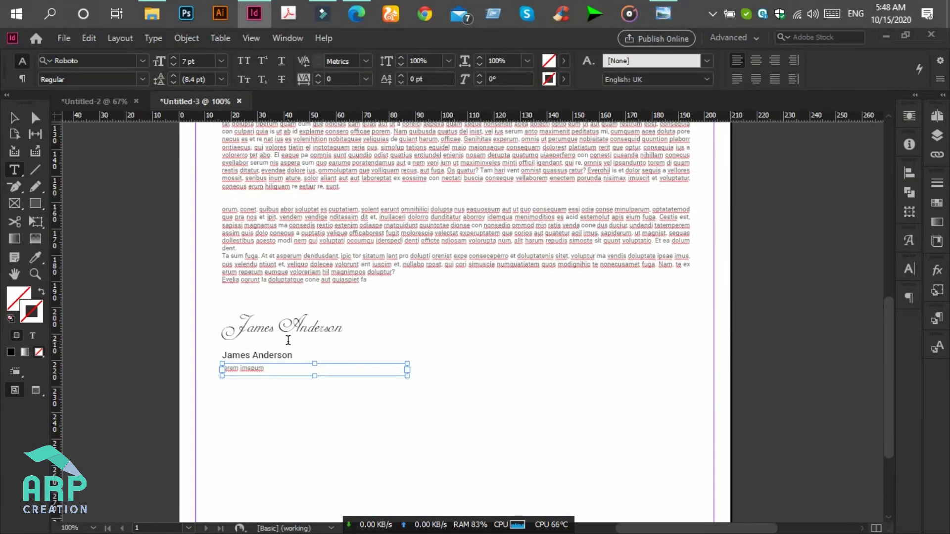
- Set the printed name line to Bold at 10 pt
triple_click(273, 356)
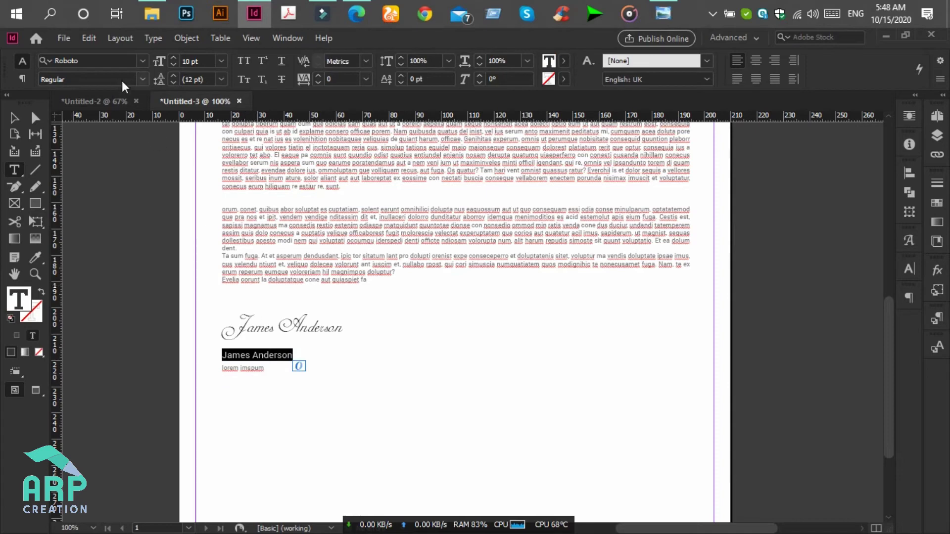
left_click(144, 75)
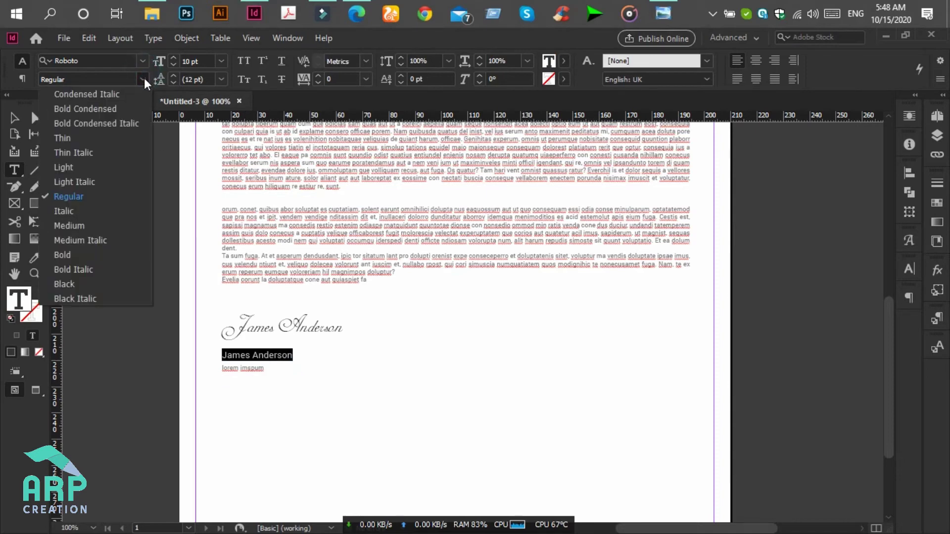
left_click(84, 259)
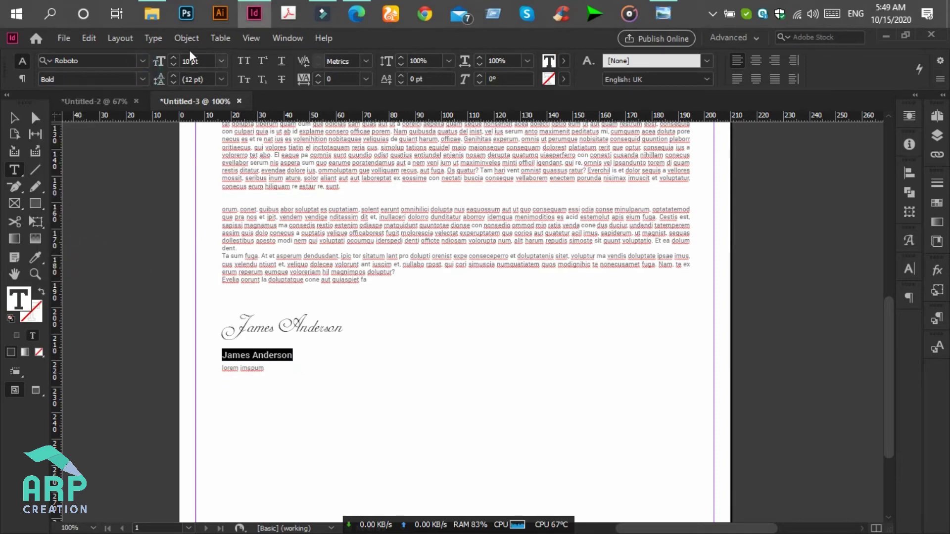
left_click(212, 61)
key("Up")
key("Up")
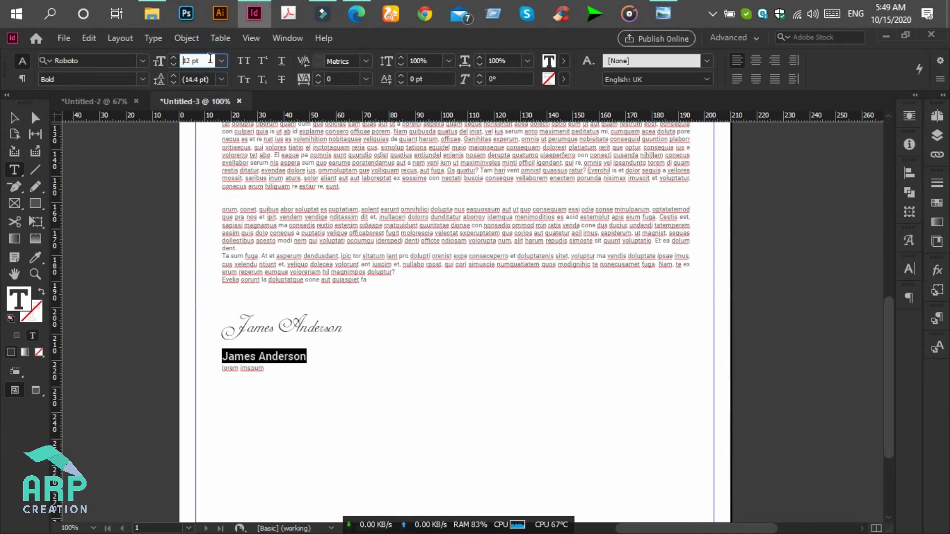
key("Up")
key("Down")
left_click(14, 117)
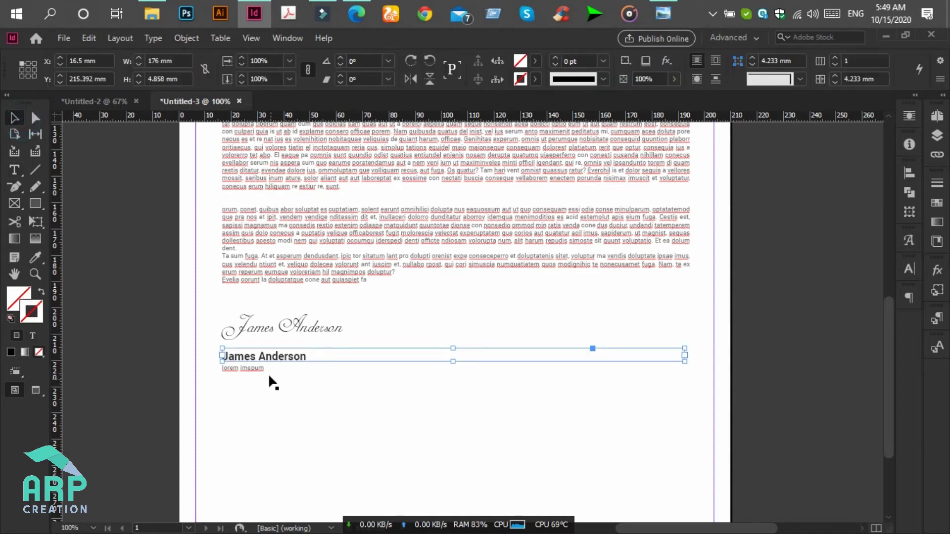
left_click(19, 167)
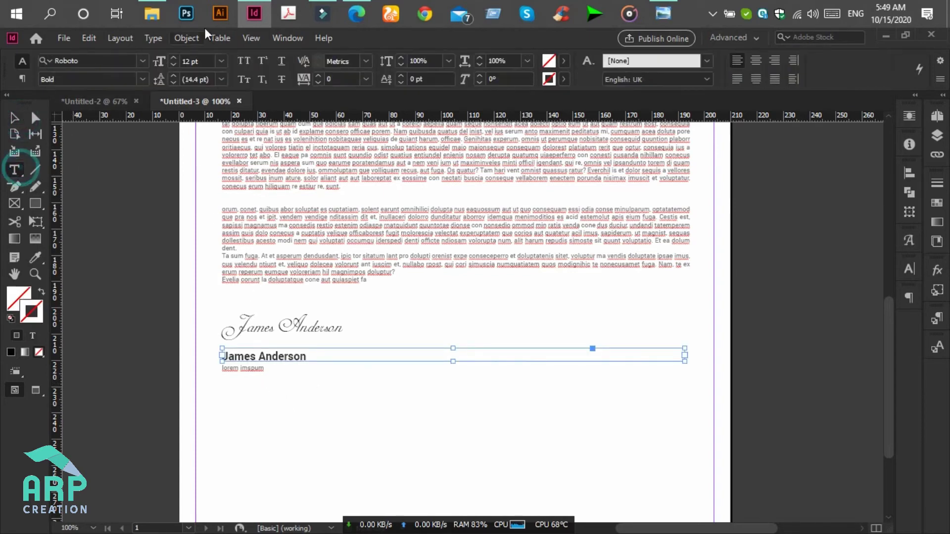
left_click(173, 65)
left_click(173, 66)
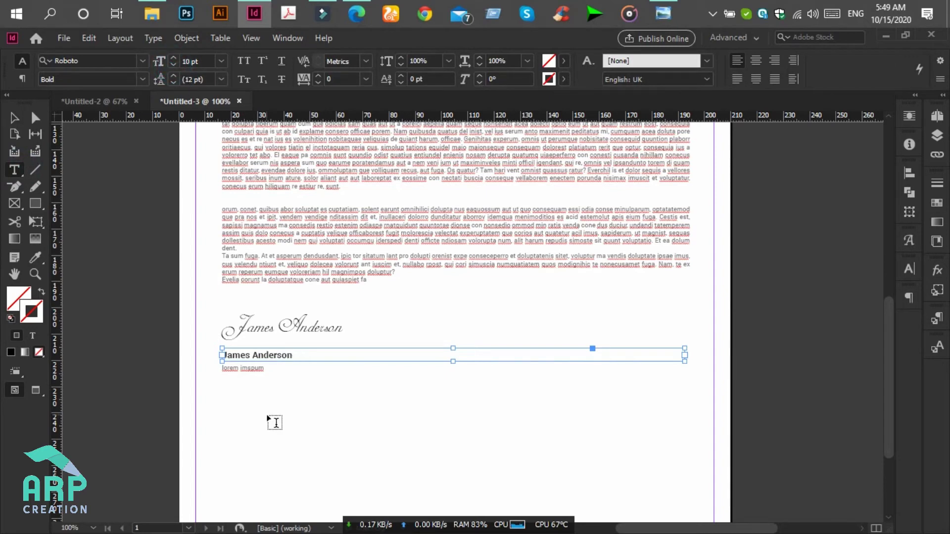
- Replace the placeholder line beneath the name with 'Company Executive'
left_click(254, 368)
left_click(260, 367)
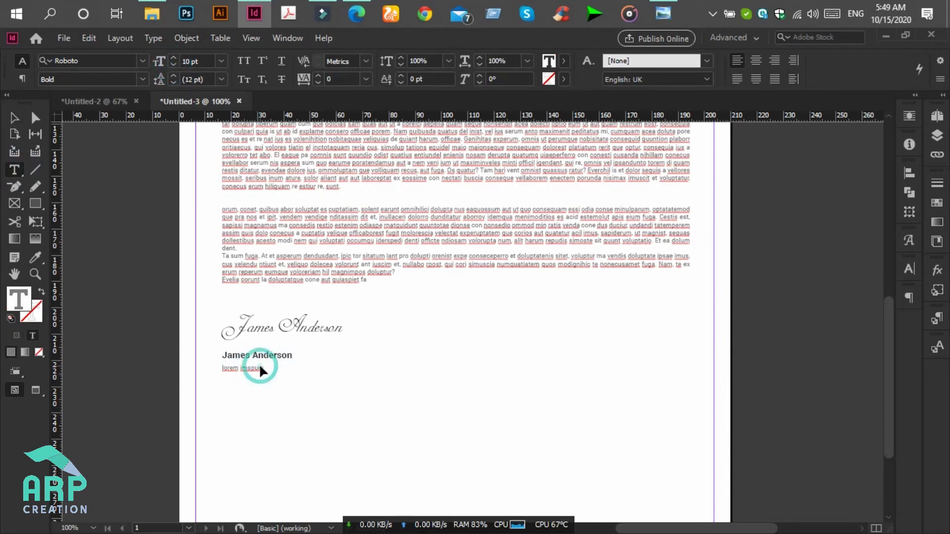
triple_click(260, 369)
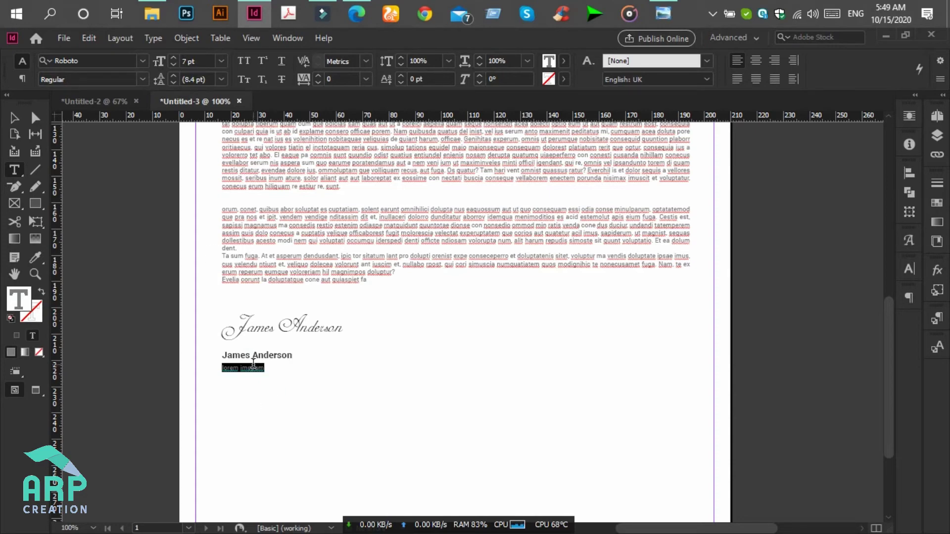
type("c")
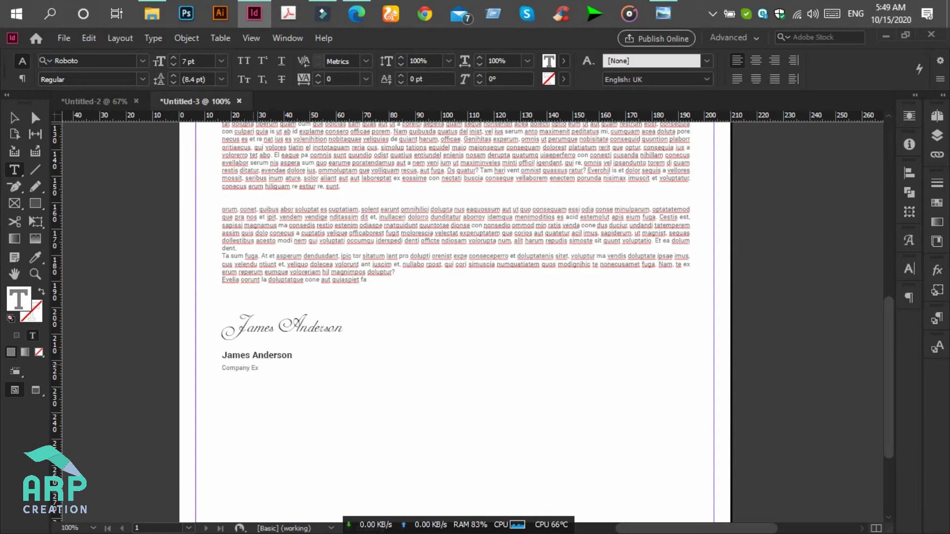
type("ompany Executive")
left_click(14, 117)
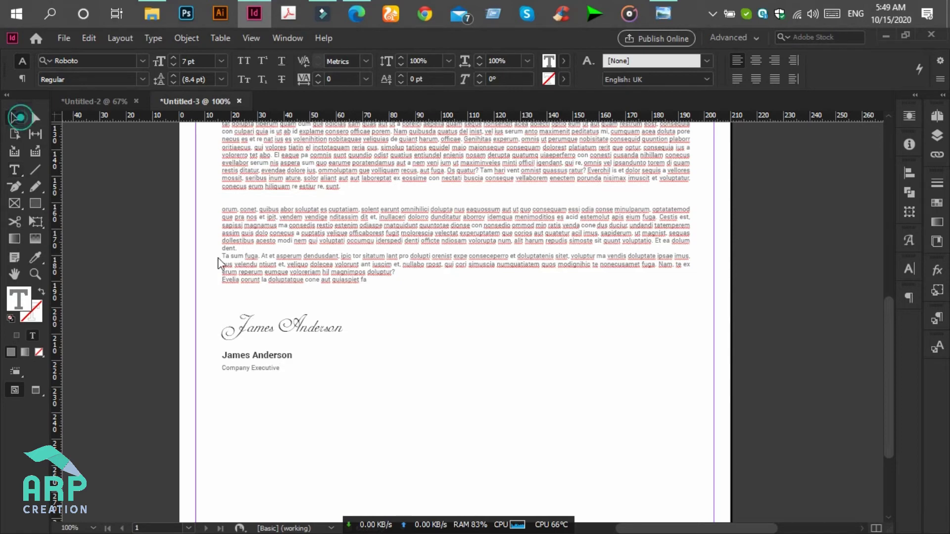
left_click(409, 447)
- Draw a small black, strokeless hexagon and rotate it into place near the lower-left margin
scroll(411, 449, "down", 3)
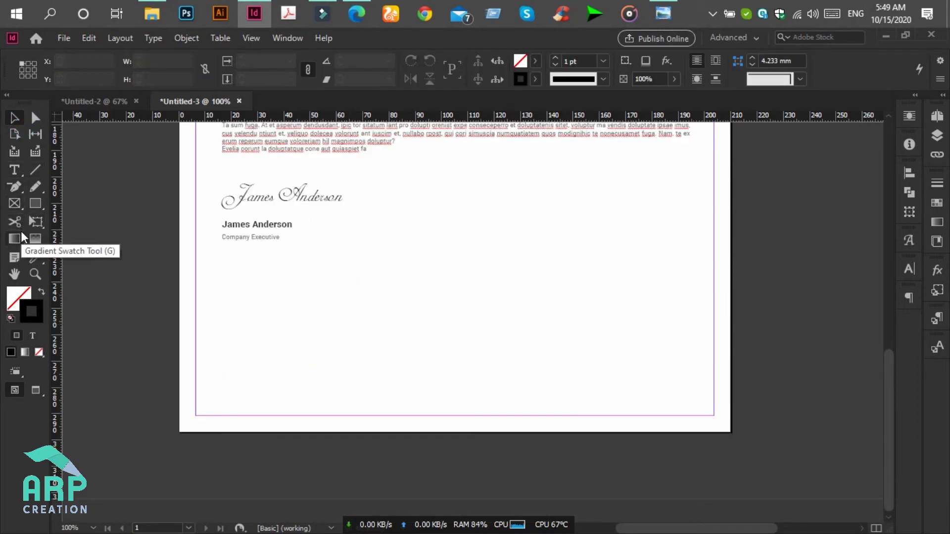
left_click(43, 208)
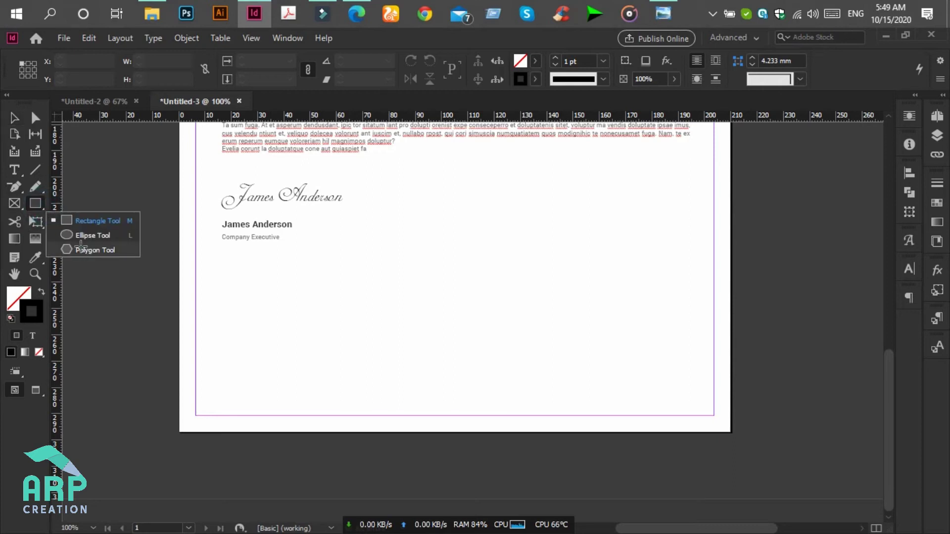
left_click(82, 249)
mouse_move(224, 361)
left_mouse_down()
mouse_move(258, 406)
mouse_move(251, 382)
left_mouse_up()
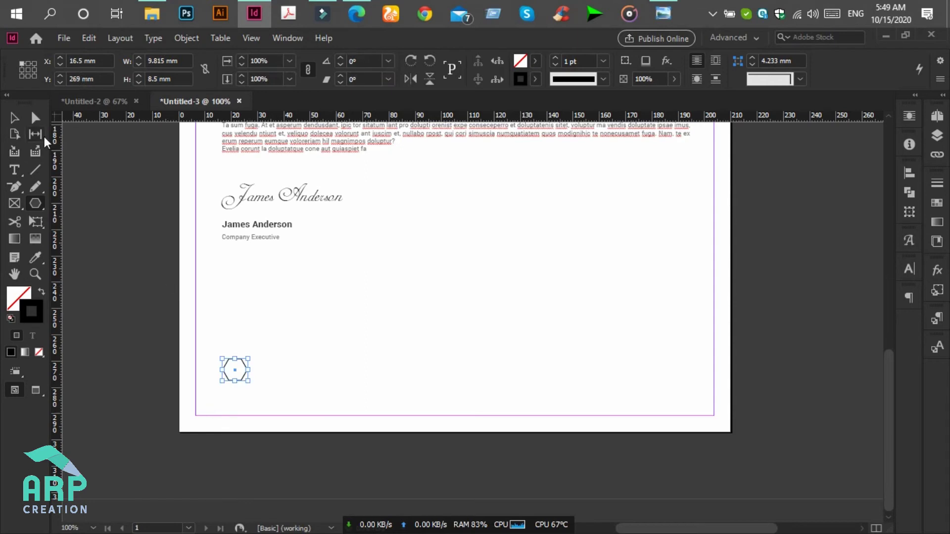
left_click(40, 292)
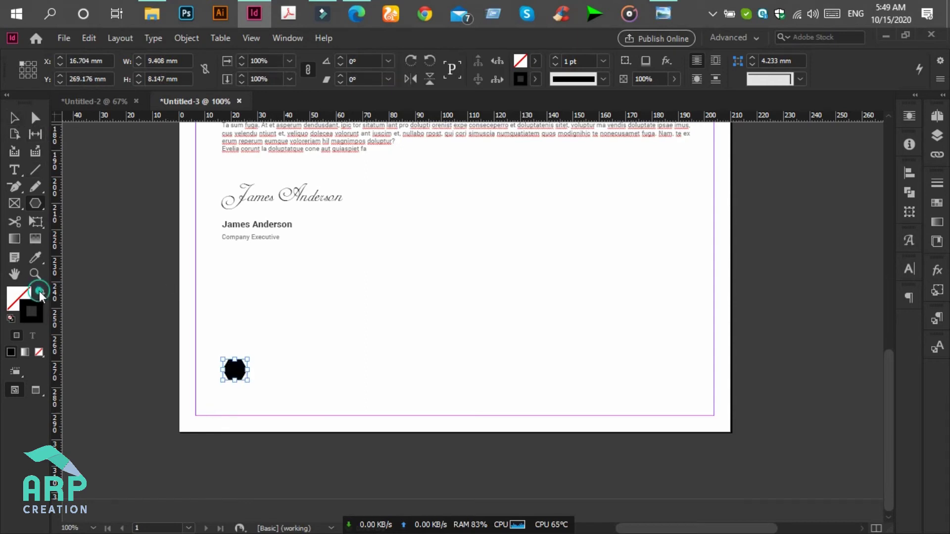
left_click(16, 118)
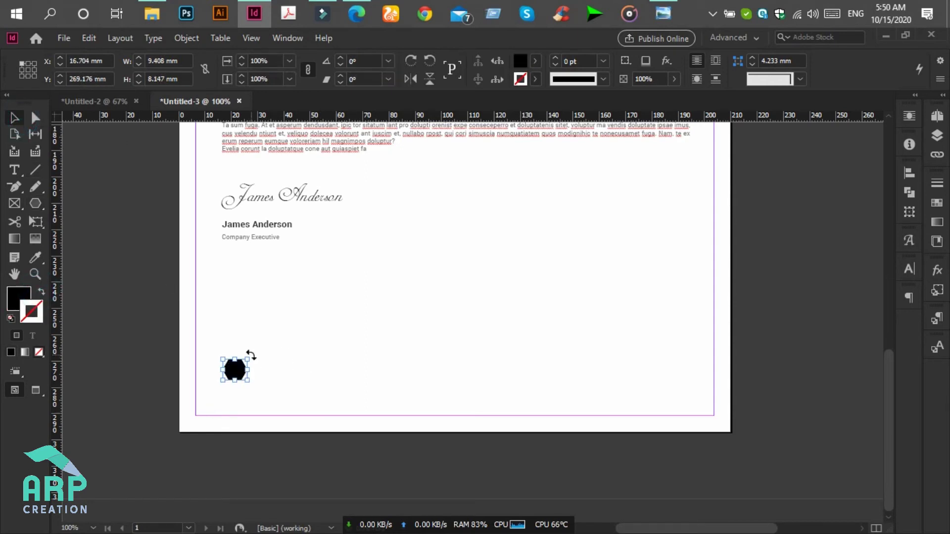
left_click_drag(251, 355, 239, 396)
left_click_drag(236, 393, 240, 364)
left_click(243, 368)
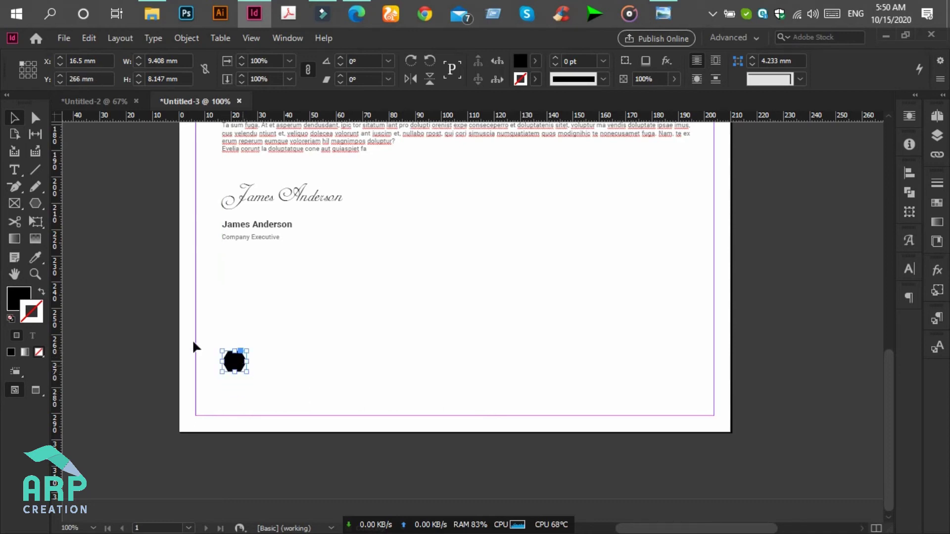
- Change the hexagon's fill to dark grey at Lab lightness 37 (565856)
double_click(20, 299)
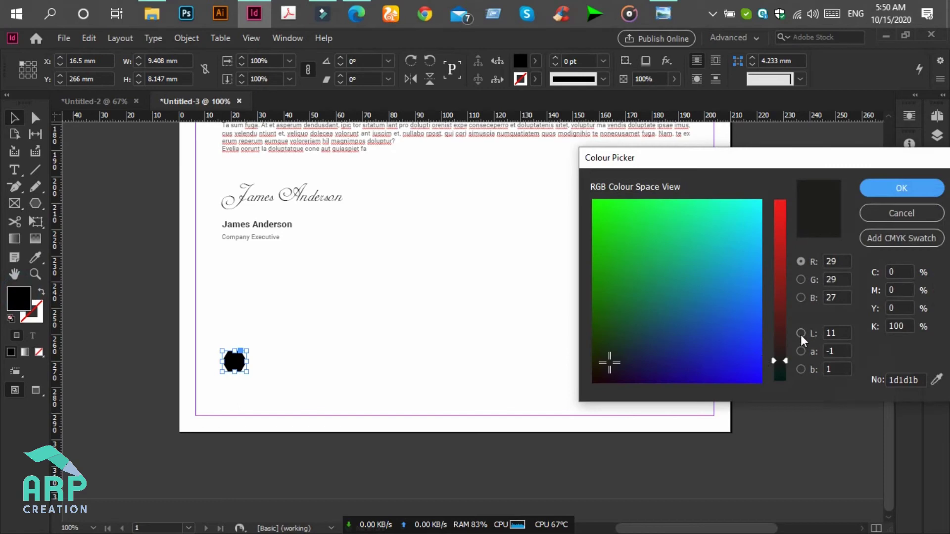
left_click(800, 333)
left_click(779, 327)
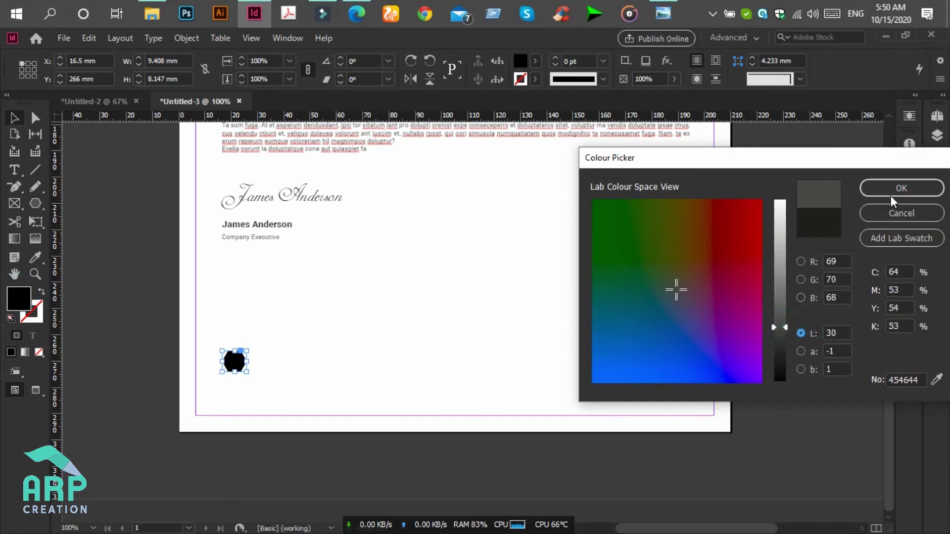
left_click(781, 312)
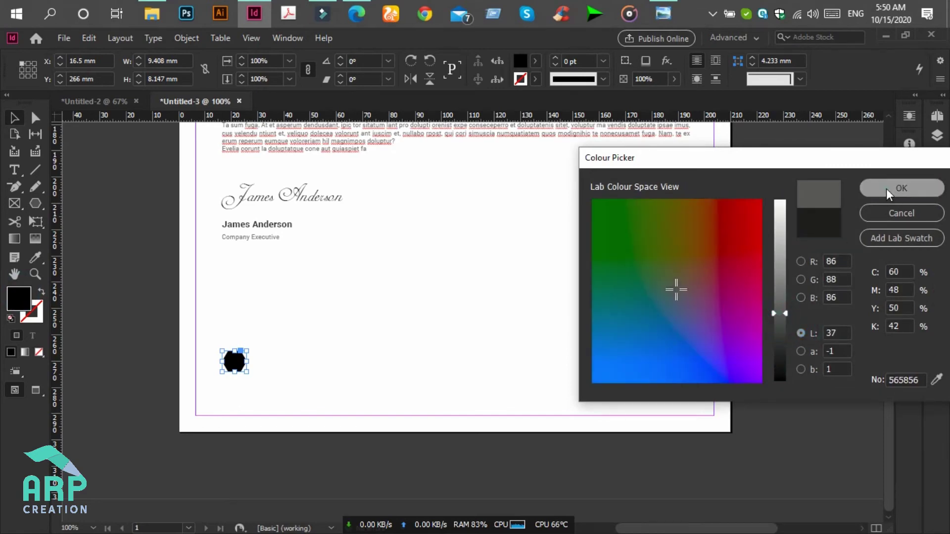
left_click(888, 194)
left_click(469, 279)
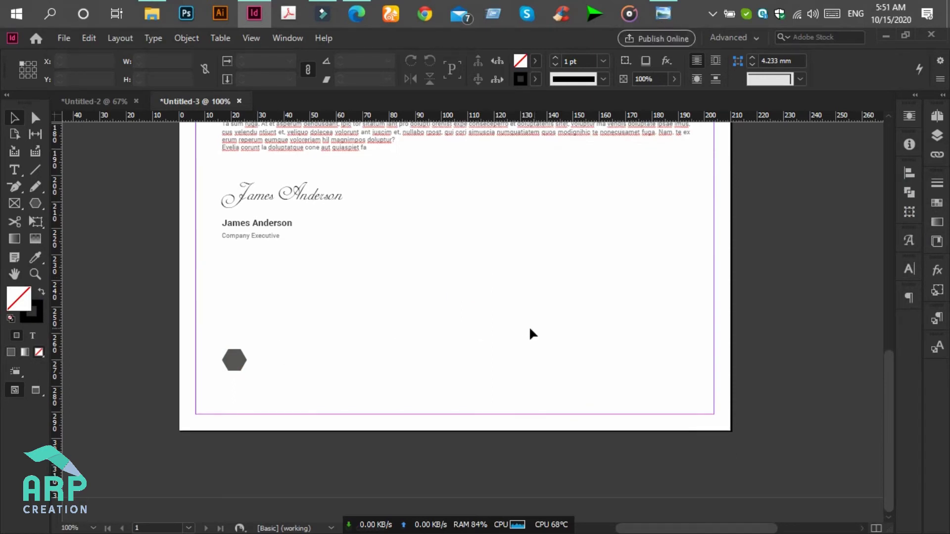
- Copy the phone, email and location icons from the logo document into the footer's hexagon row, stretched wider
left_click(113, 102)
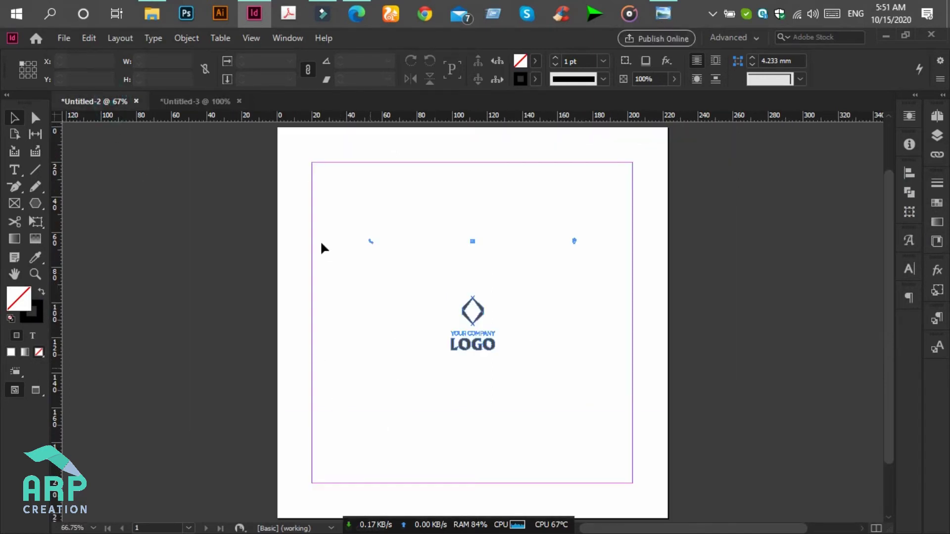
left_click_drag(639, 264, 315, 202)
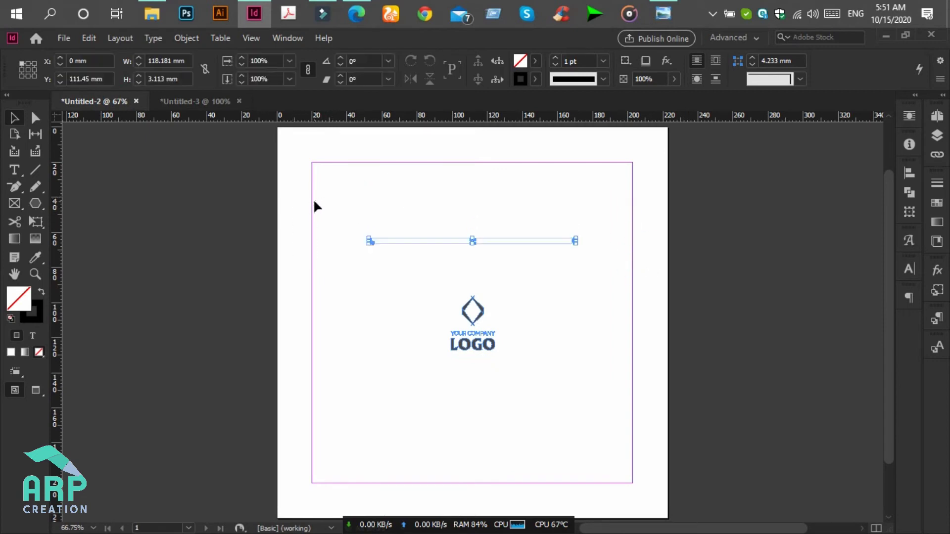
left_click(174, 102)
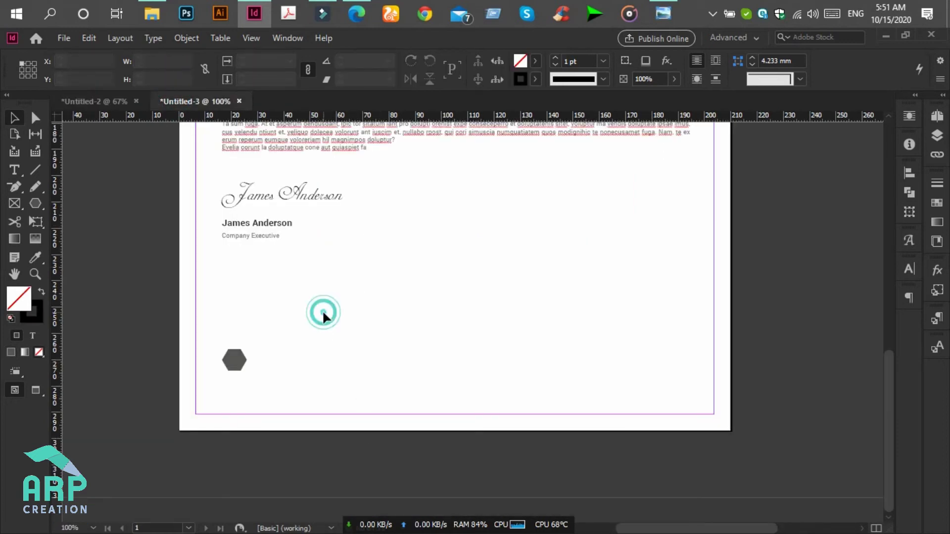
key("ctrl+v")
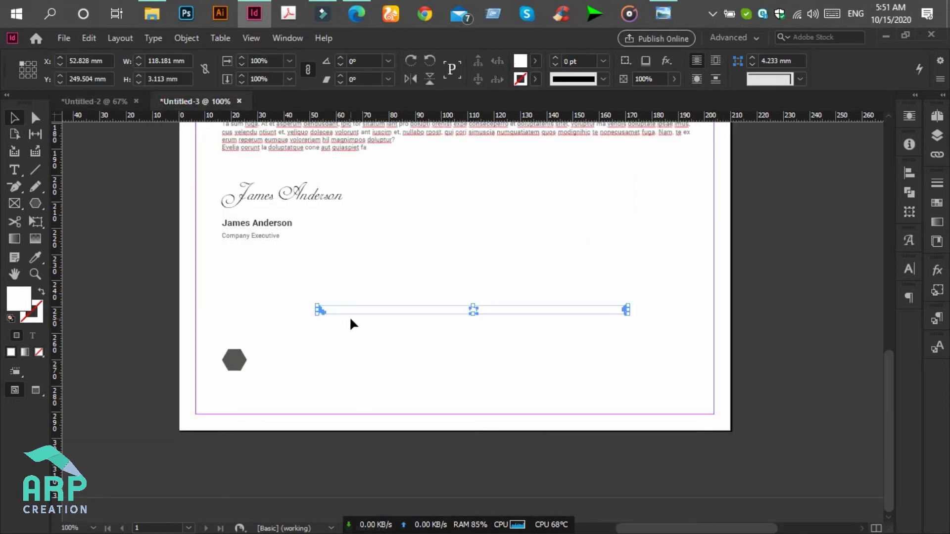
left_click_drag(357, 310, 272, 369)
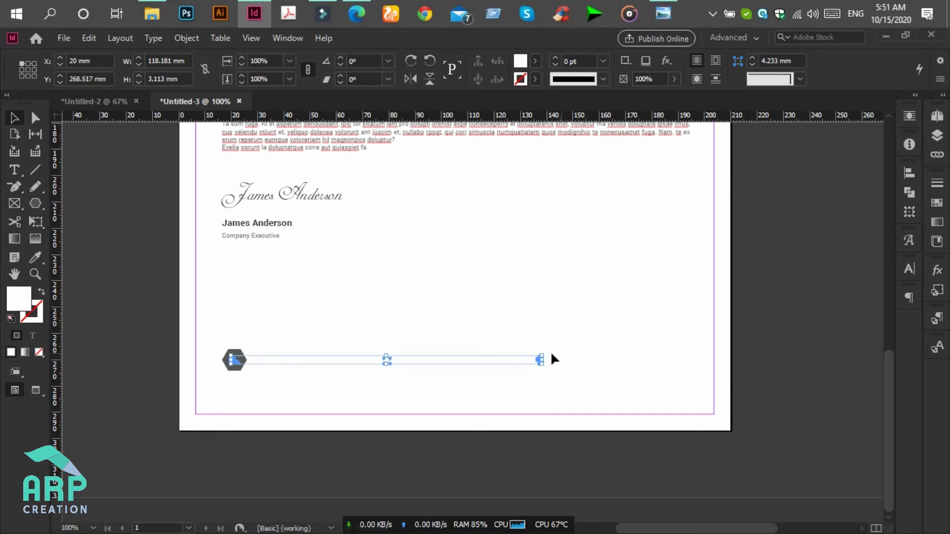
left_click_drag(540, 354, 568, 355)
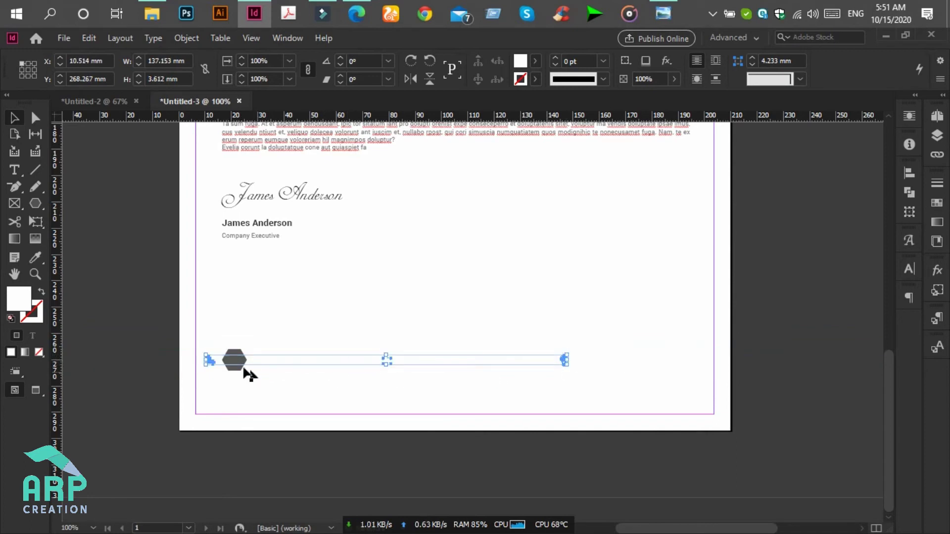
left_click_drag(242, 371, 246, 364)
- With frame edges shown, centre the phone icon on the grey hexagon and bring it to the front
left_click(321, 381)
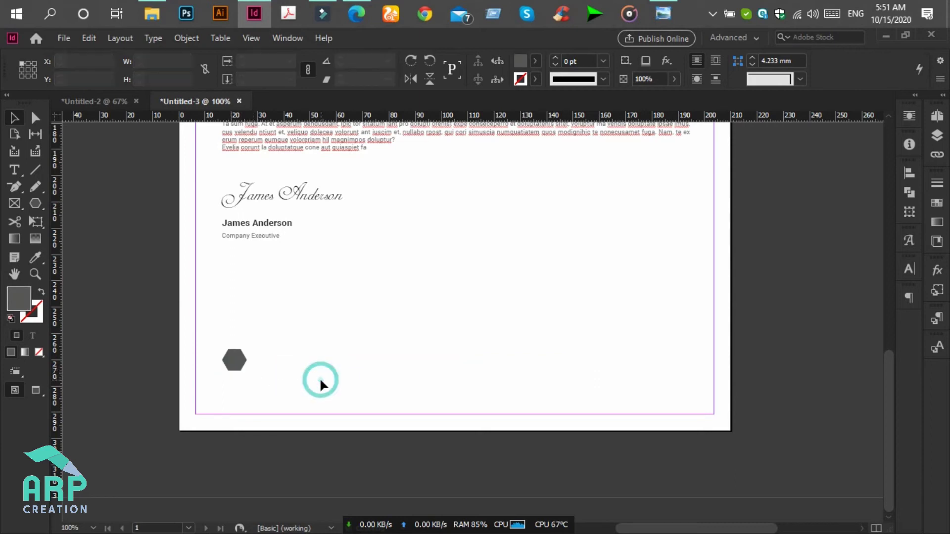
key("ctrl+h")
left_click(210, 360)
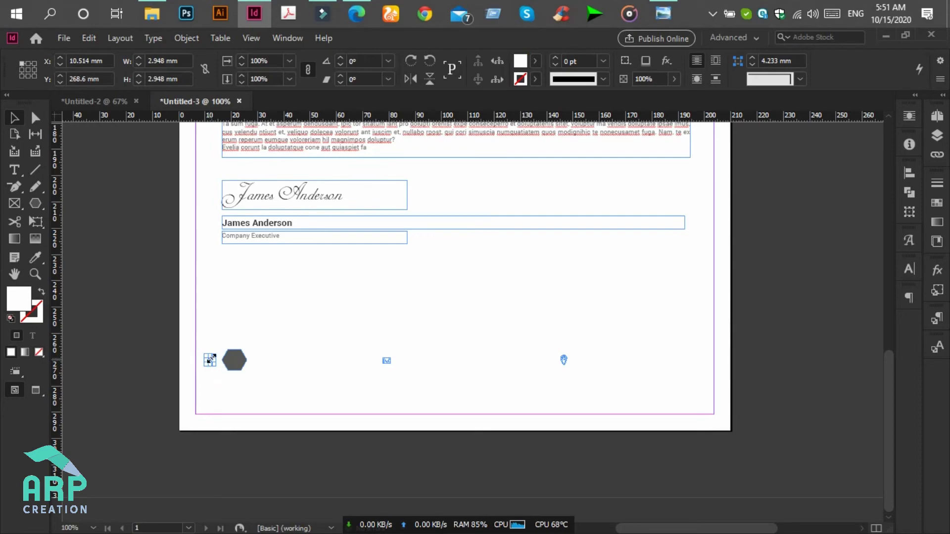
key("ctrl+=")
left_click(536, 378)
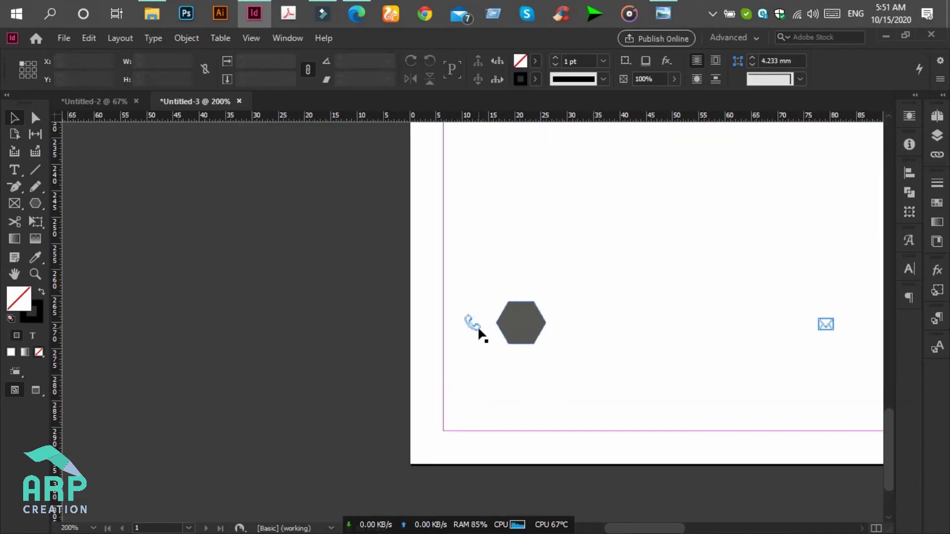
left_click_drag(473, 324, 533, 314)
right_click(528, 333)
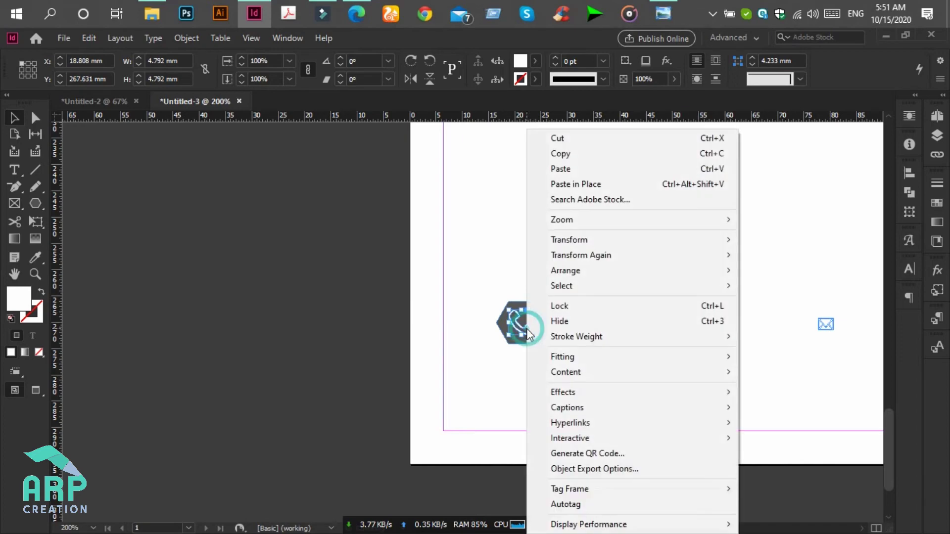
left_click(438, 335)
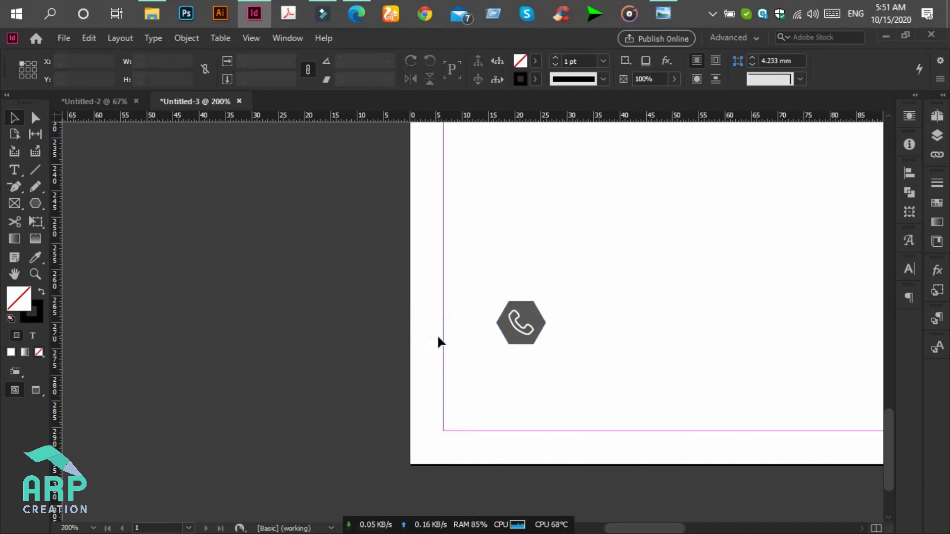
key("ctrl+minus")
key("ctrl+minus")
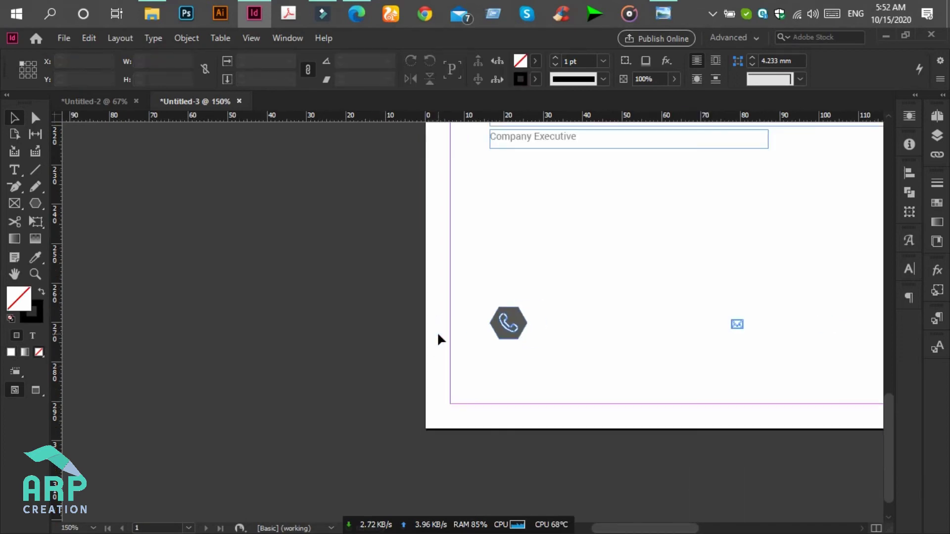
key("ctrl+minus")
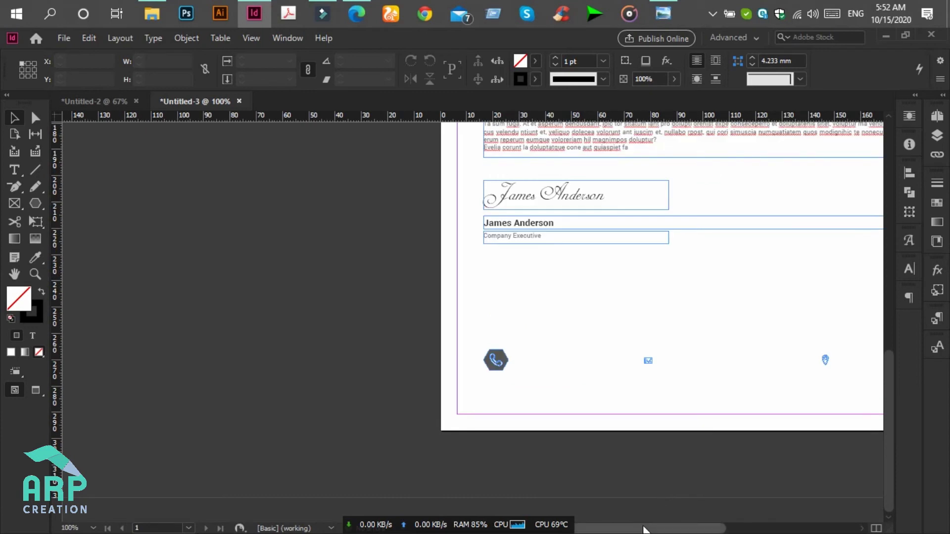
left_click_drag(646, 529, 658, 529)
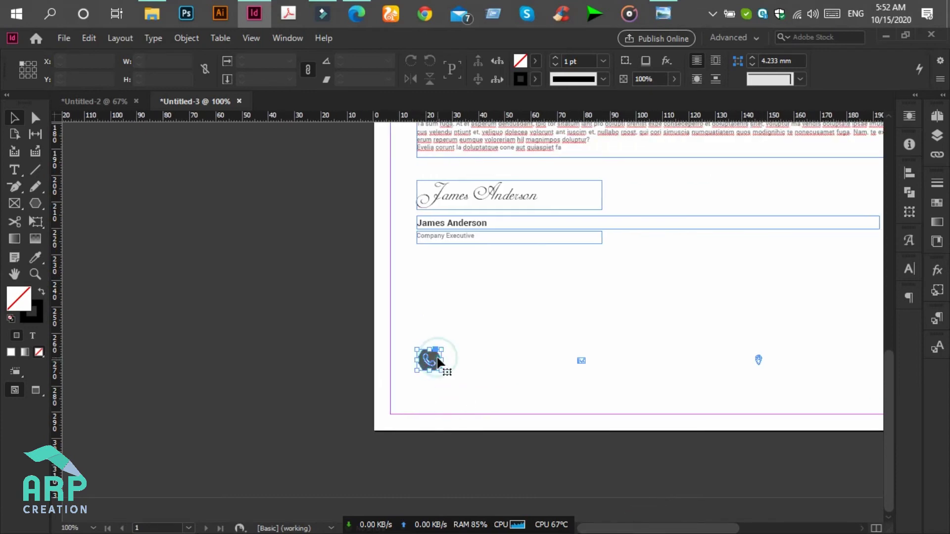
- Copy the hexagon behind the email icon and align the hexagons by their vertical centres
left_click(438, 357)
left_click_drag(439, 358, 772, 371)
left_click(582, 371, "shift")
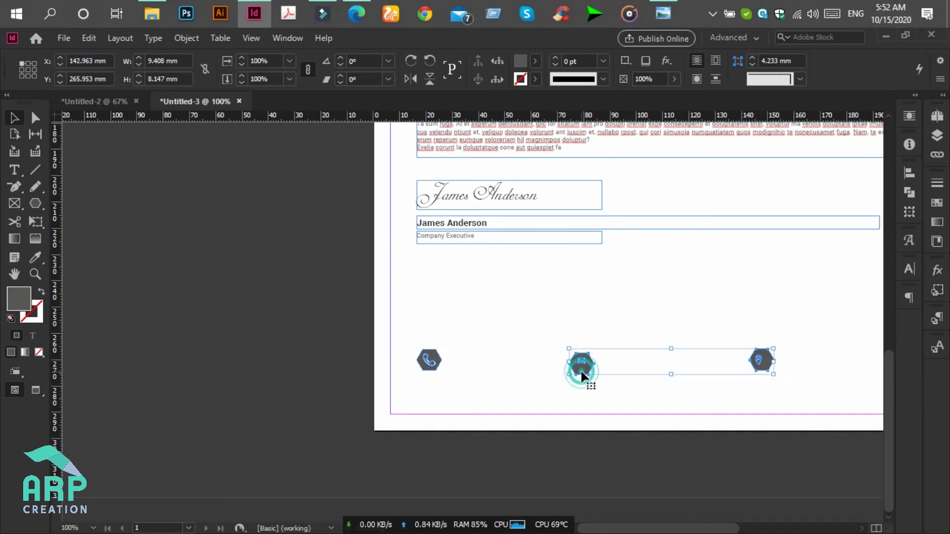
left_click(428, 364, "shift")
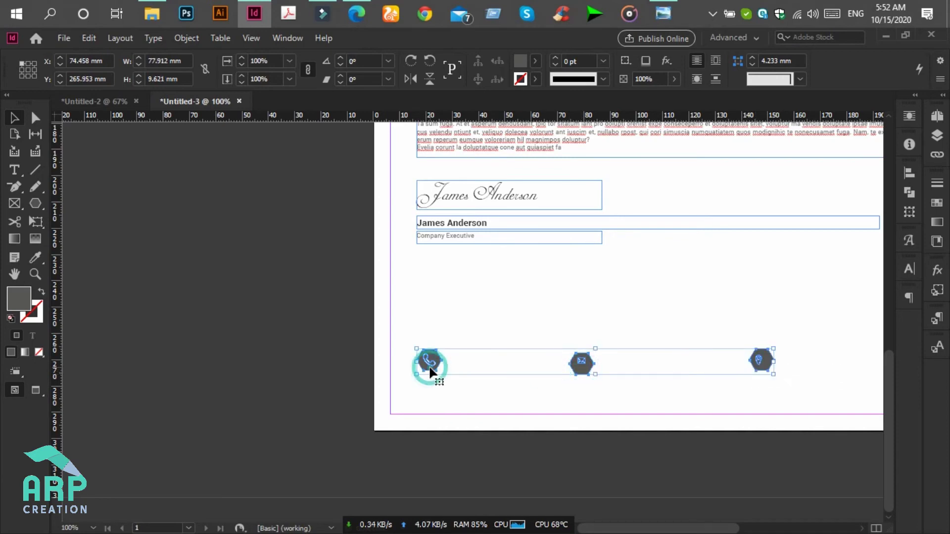
left_click(910, 172)
left_click(856, 207)
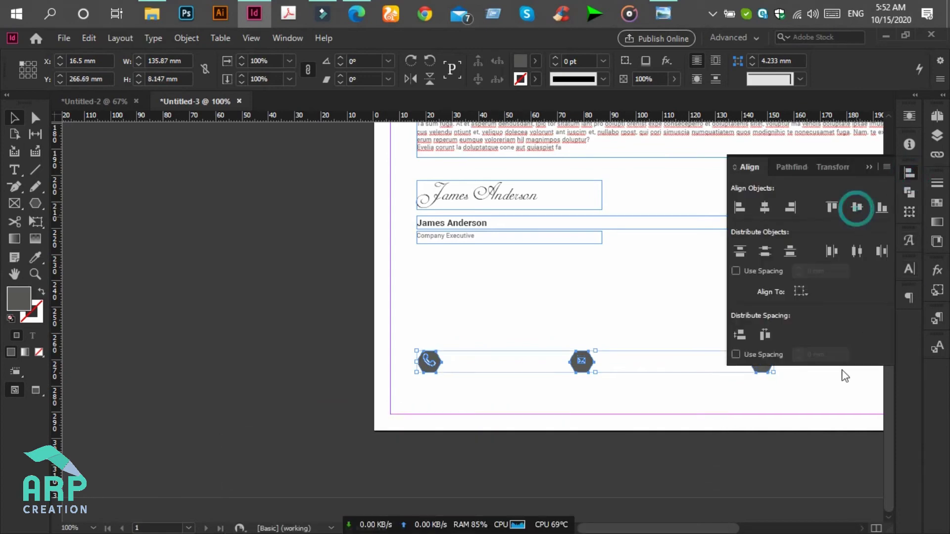
left_click_drag(700, 525, 738, 528)
left_click(549, 392)
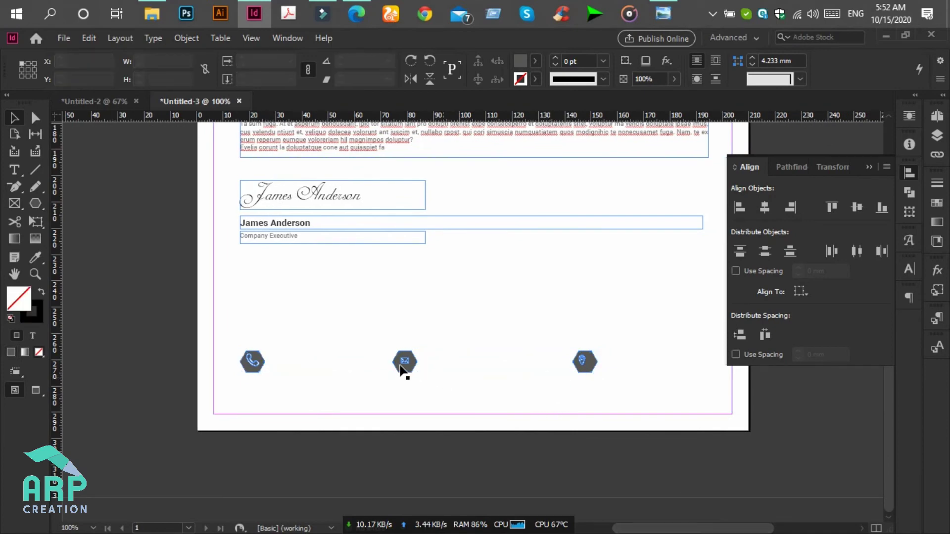
- Enlarge the envelope and location-pin icons inside their hexagons
left_click(405, 363)
key("ctrl+equal")
key("ctrl+equal")
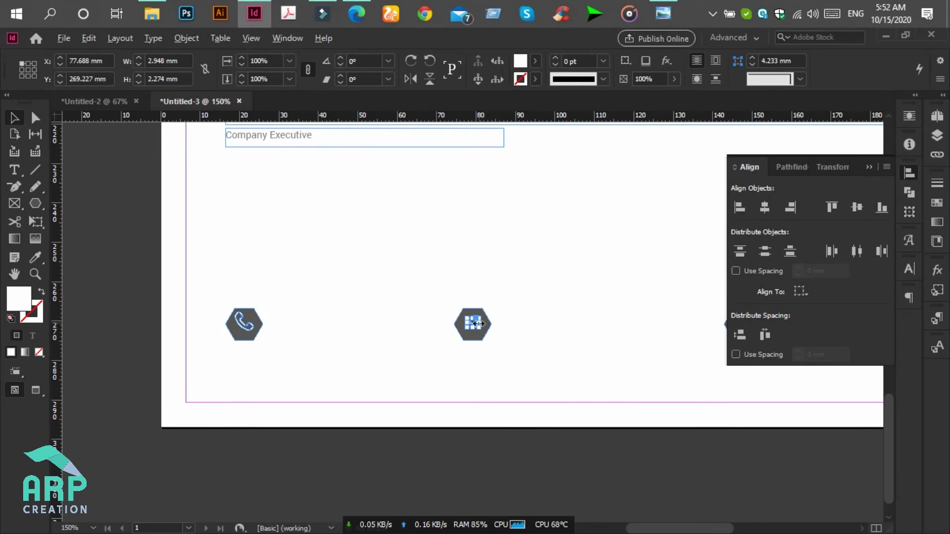
left_click_drag(480, 329, 479, 328)
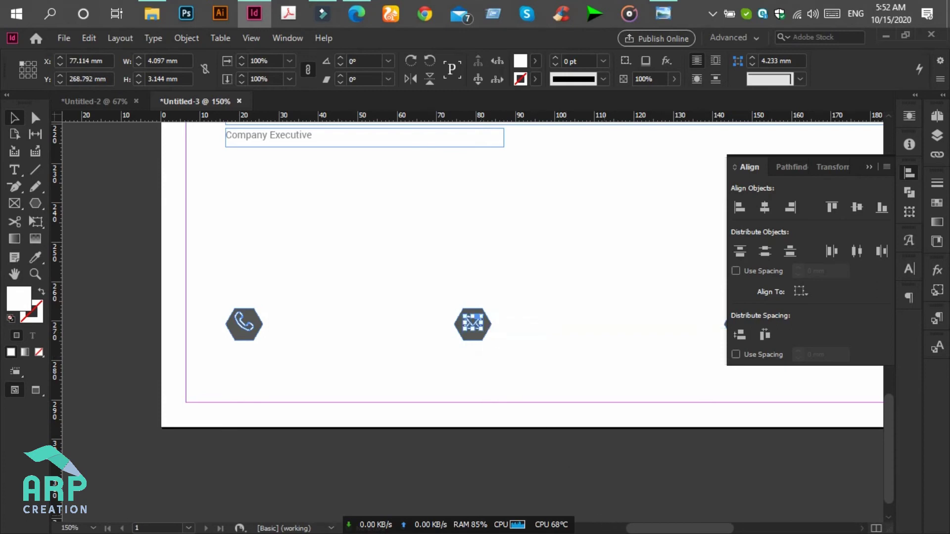
left_click_drag(647, 526, 663, 526)
left_click(618, 324)
left_click_drag(622, 329, 624, 331)
left_click(632, 364)
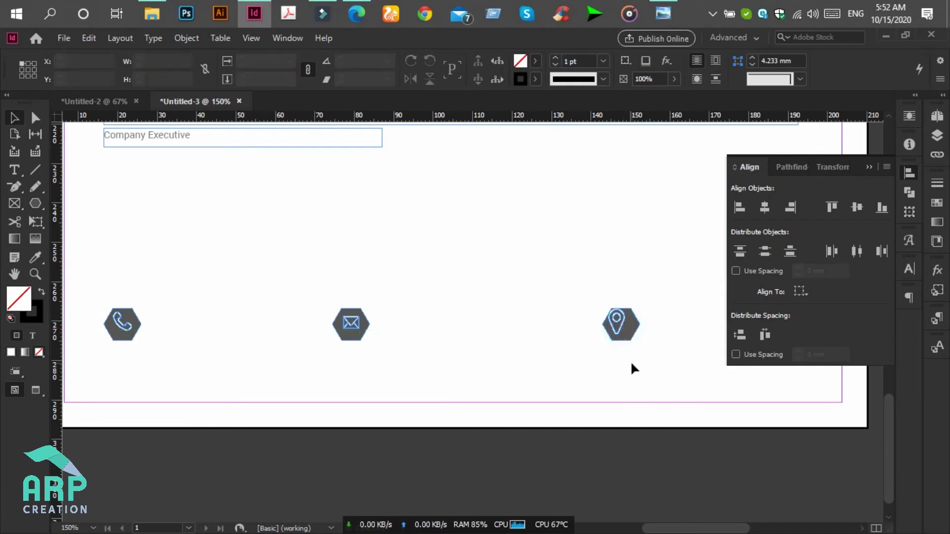
left_click(621, 329)
left_click_drag(625, 337, 624, 335)
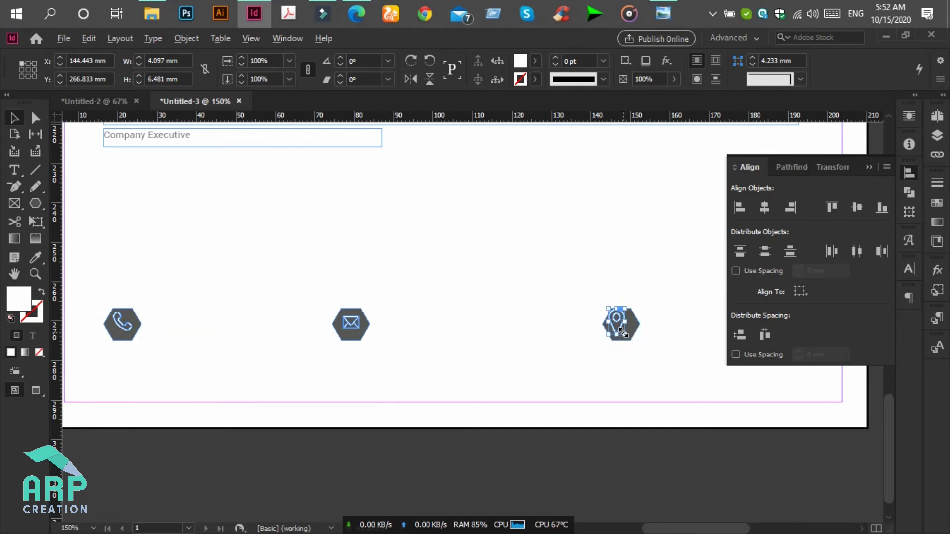
- Centre the pin, envelope and phone icons horizontally and vertically within their hexagons, with frame edges hidden
left_click_drag(661, 369, 578, 287)
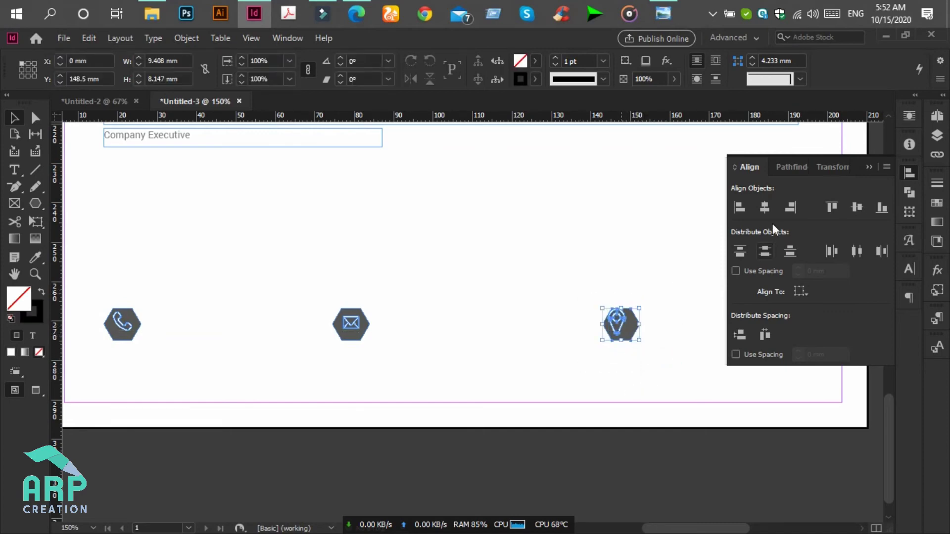
left_click(766, 211)
left_click(857, 208)
left_click(678, 376)
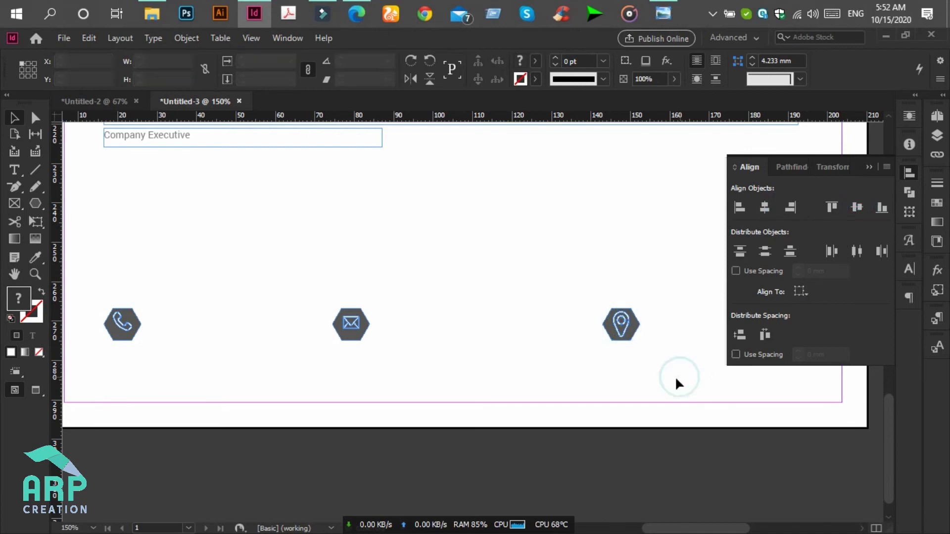
key("ctrl+h")
left_click_drag(426, 365, 318, 293)
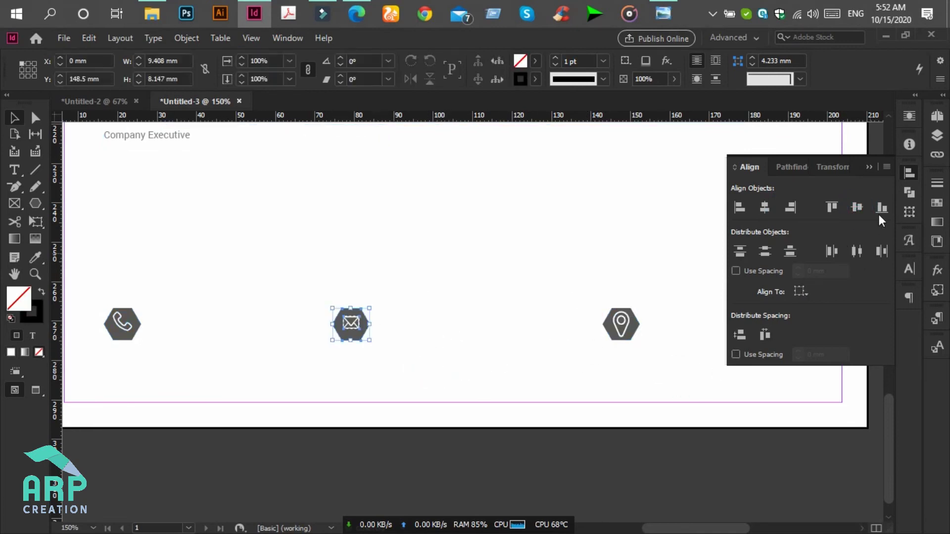
left_click(857, 208)
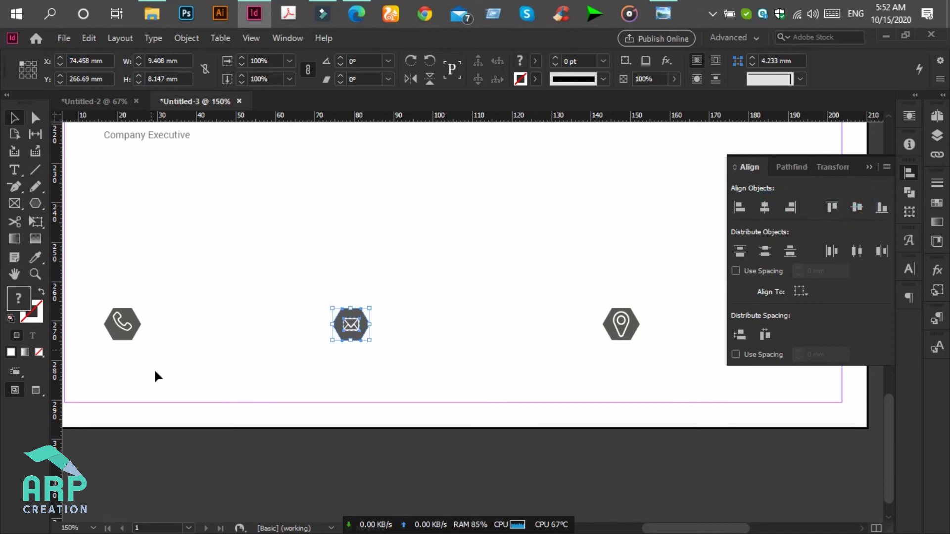
left_click(170, 360)
left_click(201, 348)
left_click_drag(103, 292, 130, 333)
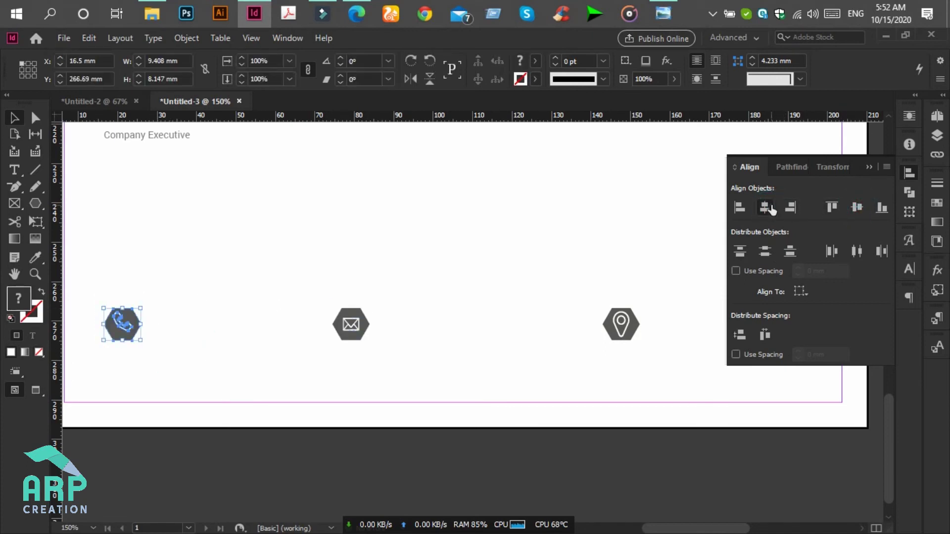
left_click(858, 208)
left_click(620, 255)
left_click_drag(638, 345, 626, 316)
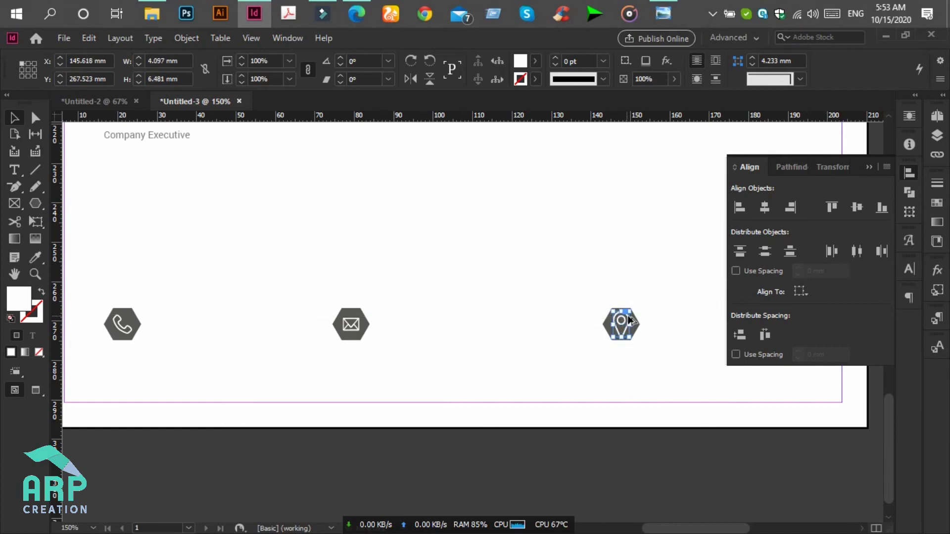
left_click(657, 325)
- Shrink the white pin shape inside the third hexagon's group
key("ctrl+minus")
key("ctrl+minus")
key("ctrl+minus")
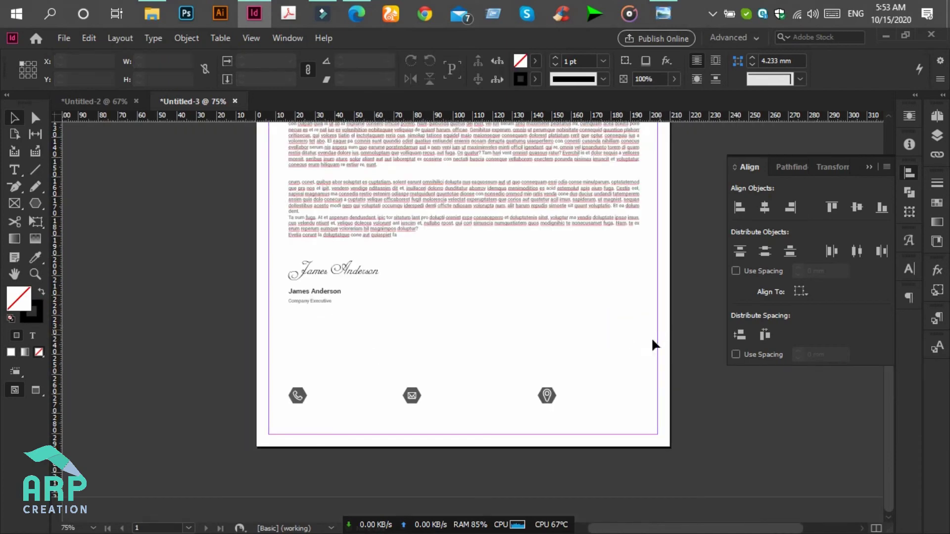
key("ctrl+equal")
key("ctrl+equal")
key("ctrl+equal")
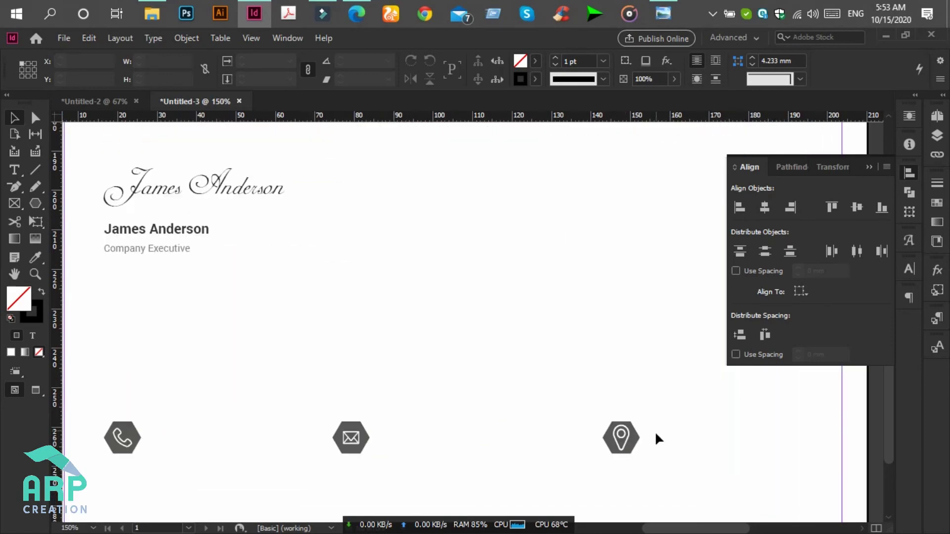
key("ctrl+equal")
key("ctrl+equal")
left_click(778, 418)
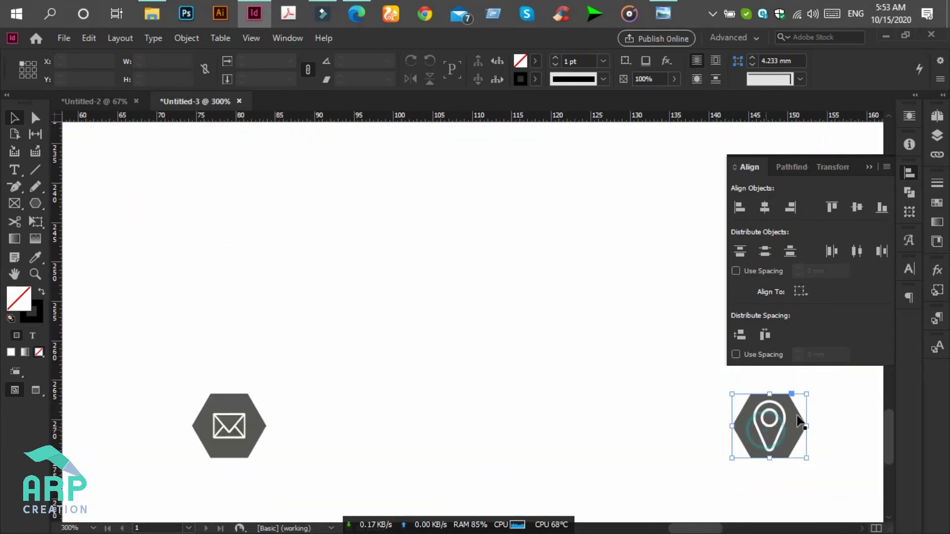
double_click(778, 418)
left_click_drag(784, 399, 780, 412)
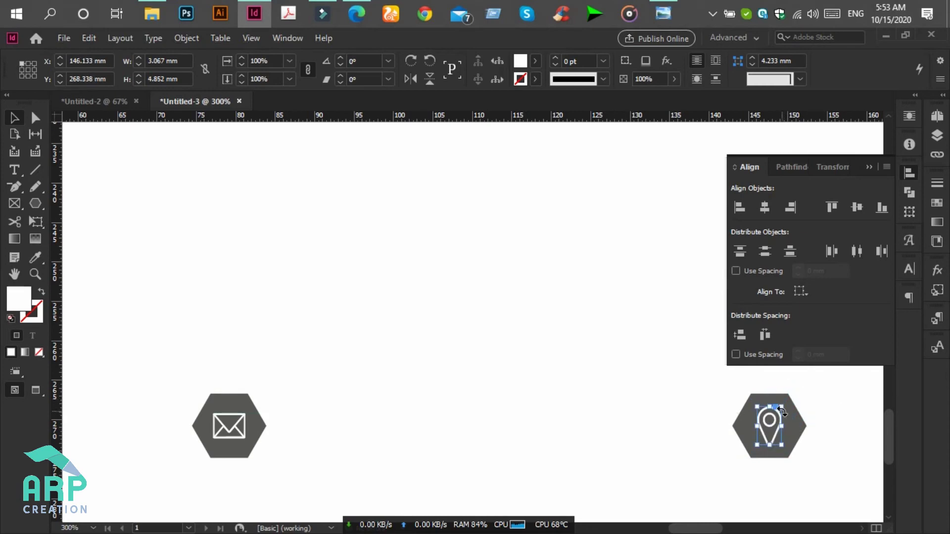
left_click(661, 378)
- Nudge the pin and envelope icons with the arrow keys so the three hexagons are evenly spaced
key("ctrl+minus")
key("ctrl+minus")
key("ctrl+minus")
key("ctrl+minus")
scroll(635, 407, "up", 3)
left_click_drag(625, 450, 521, 392)
key("Right")
key("Right")
key("Right")
key("Right")
key("Right")
key("Right")
key("Right")
key("Right")
key("Right")
key("Right")
key("Right")
key("Right")
key("Right")
key("Right")
key("Right")
key("Right")
key("Right")
key("Right")
key("Right")
key("Right")
key("Right")
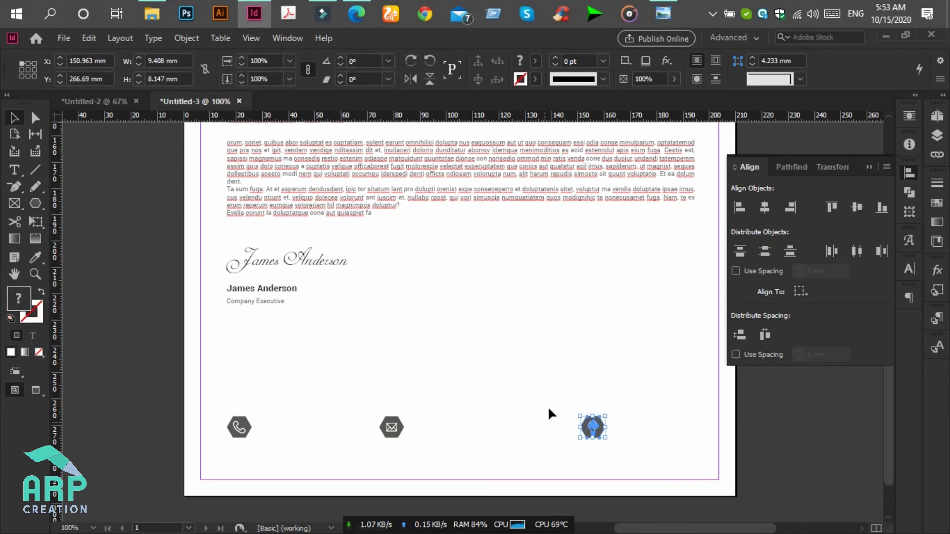
key("Left")
key("Left")
key("Left")
key("Left")
key("Left")
key("Left")
key("Left")
key("Left")
key("Left")
key("Left")
key("Left")
key("Left")
key("Left")
key("Left")
key("Left")
key("Left")
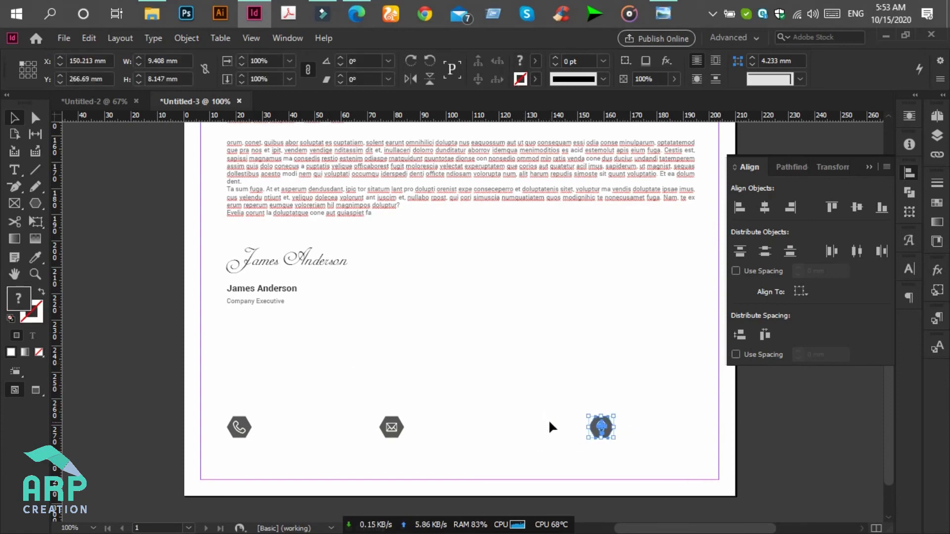
left_click(462, 458)
left_click_drag(463, 462, 329, 375)
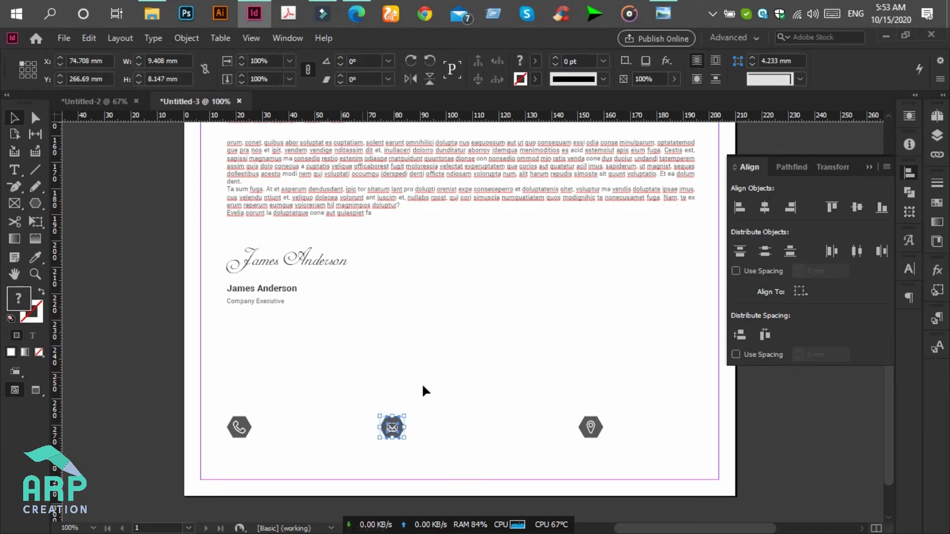
key("Right")
key("Right")
key("Right")
key("Right")
key("Right")
key("Right")
key("Right")
key("Right")
key("Right")
key("Right")
key("Right")
key("Right")
key("Right")
key("Right")
key("Right")
key("Right")
key("Right")
key("Right")
key("Right")
key("Right")
key("Right")
key("Right")
key("Right")
key("Right")
key("Right")
key("Right")
key("Right")
key("Right")
key("Right")
key("Right")
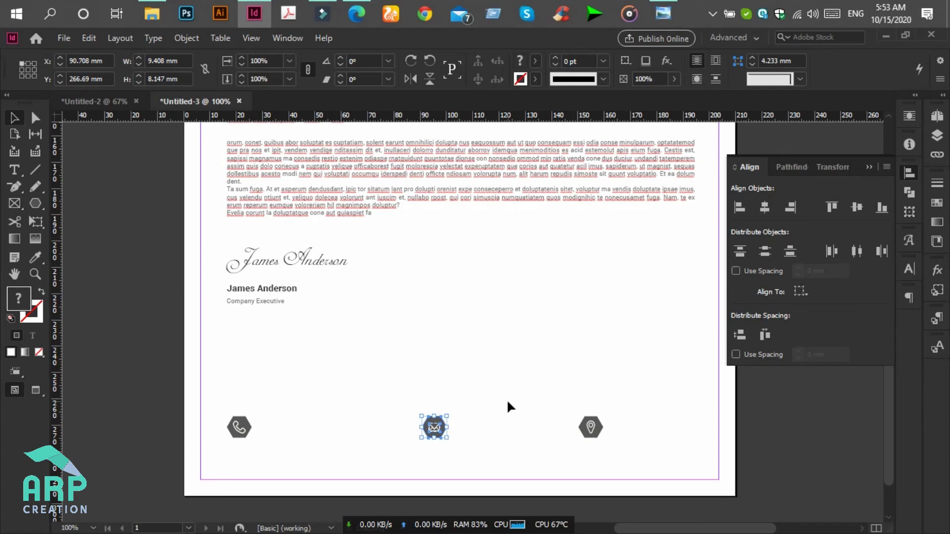
key("Left")
key("Left")
key("Left")
key("Left")
key("Left")
key("Left")
key("Left")
key("Left")
key("Left")
key("Left")
key("Left")
key("Left")
key("Left")
key("Left")
key("Left")
key("Left")
key("Left")
key("Left")
key("Left")
key("Left")
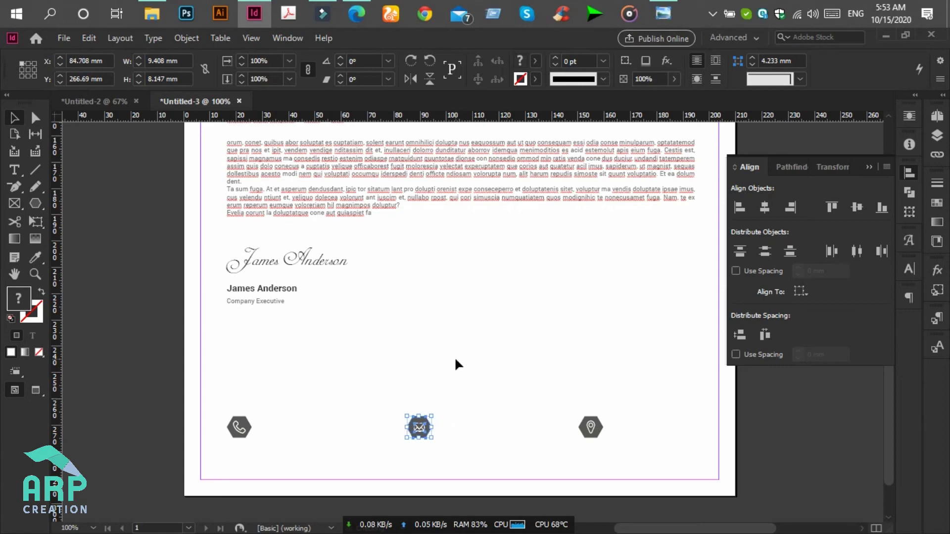
left_click(454, 356)
left_click(272, 303)
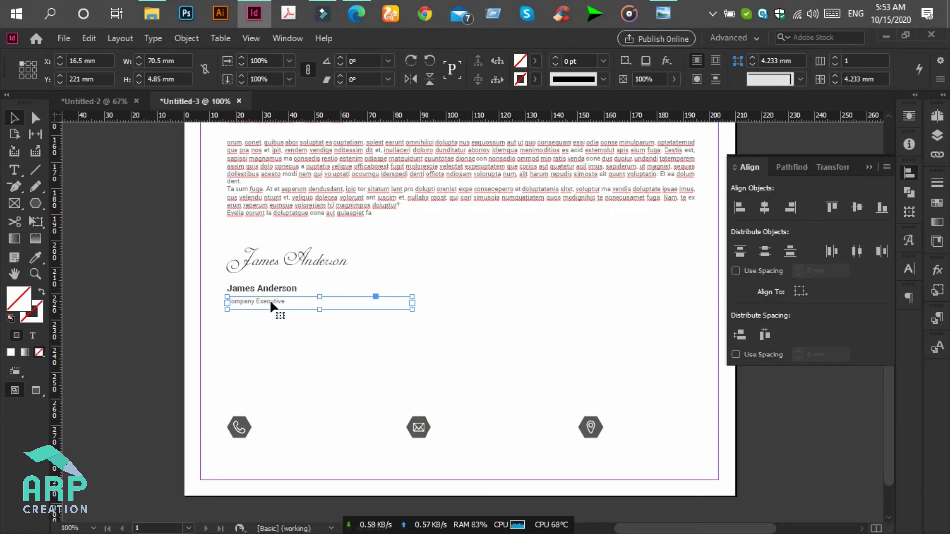
- Move the Company Executive frame beside the phone icon, narrow it to 38 mm, and retype it as 'lorem ipsum'
left_click_drag(269, 299, 300, 430)
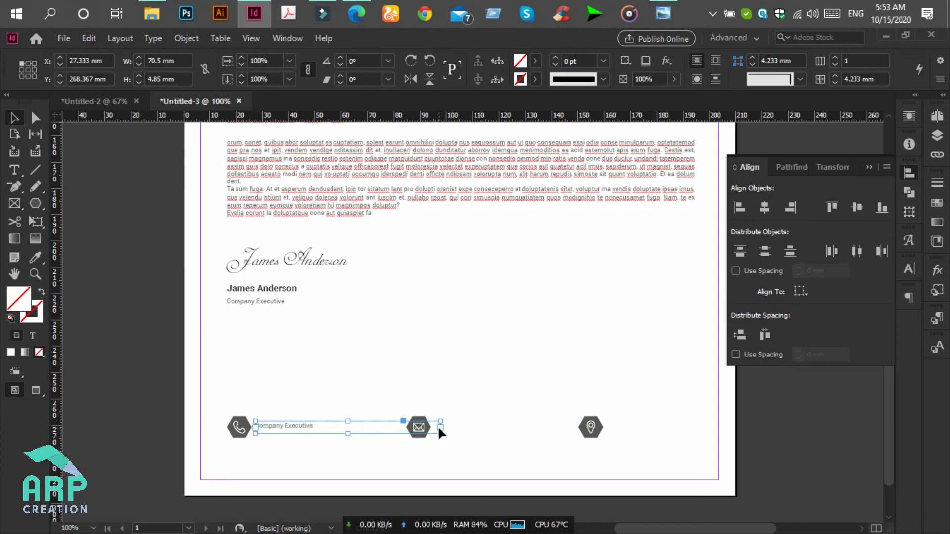
left_click_drag(441, 425, 354, 429)
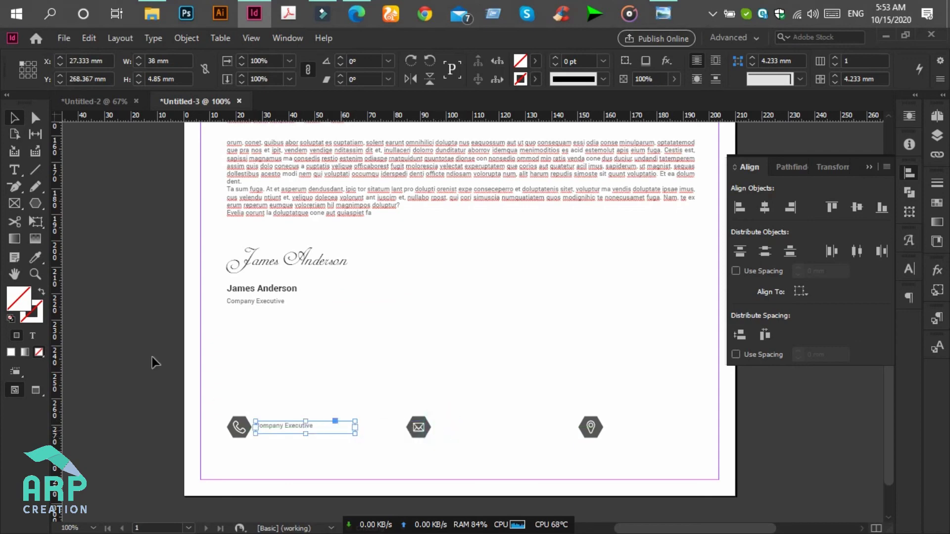
left_click(15, 170)
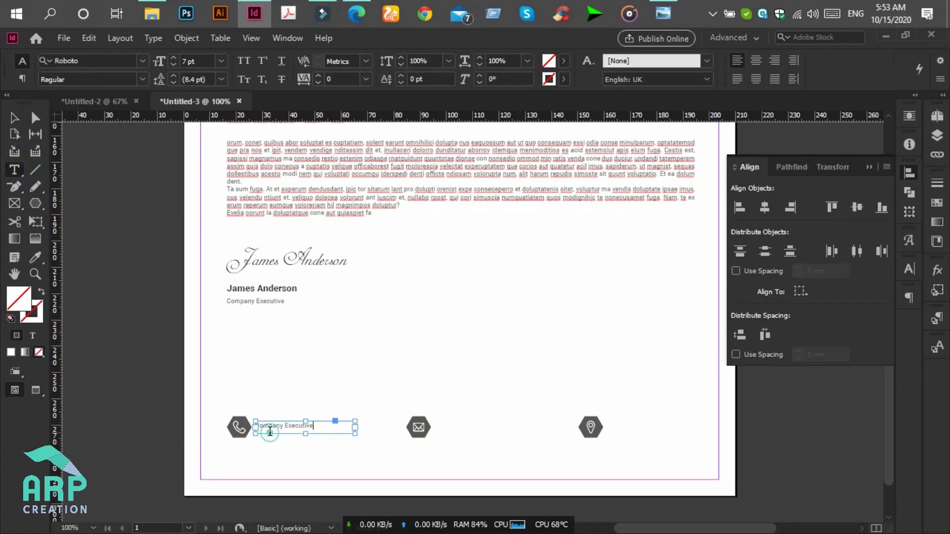
triple_click(270, 429)
type("lorem ipsum")
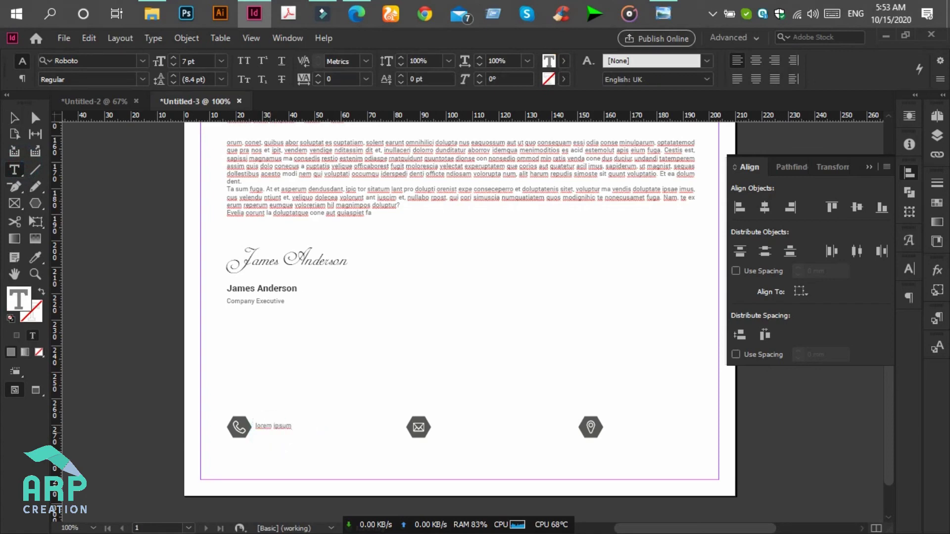
left_click(14, 117)
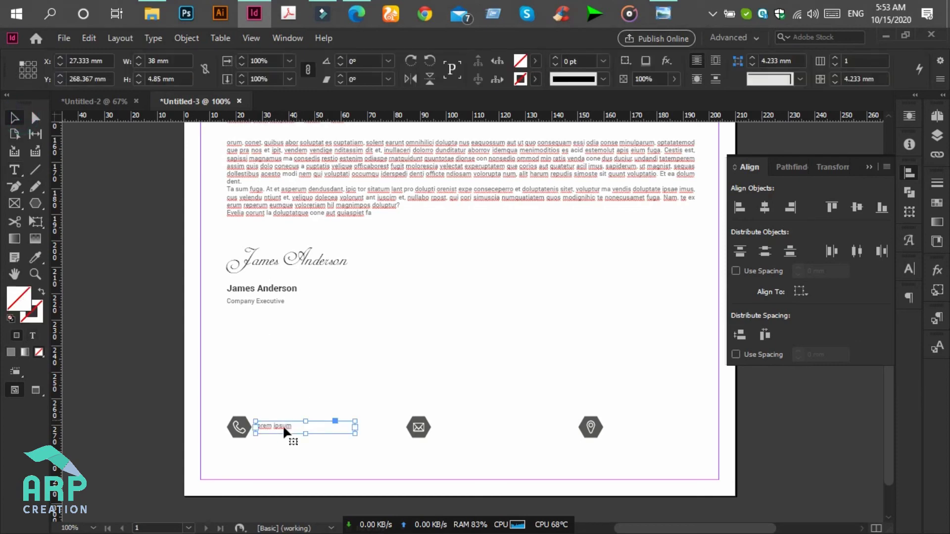
- Duplicate the text frame beside the envelope and pin icons
left_click_drag(291, 429, 475, 430)
key("ctrl+alt+shift+d")
left_click_drag(643, 429, 637, 429)
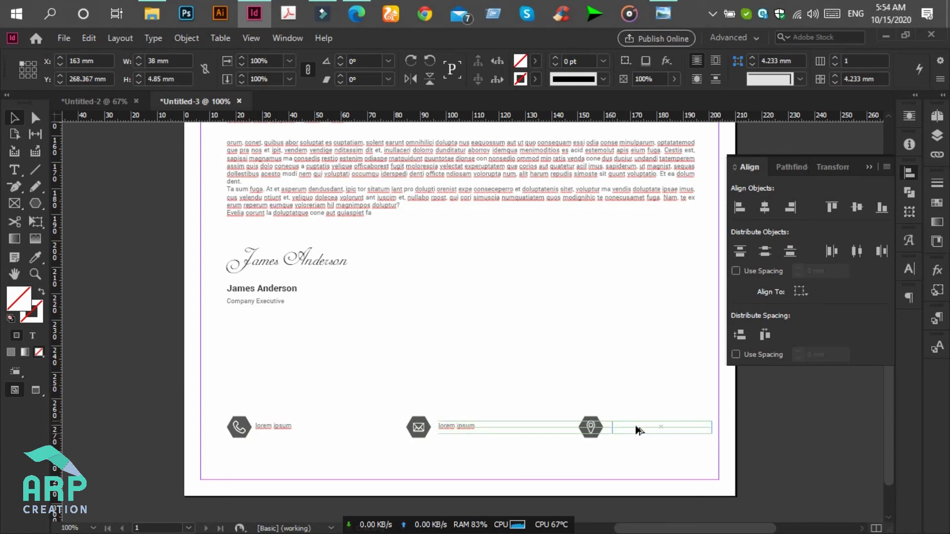
left_click(632, 323)
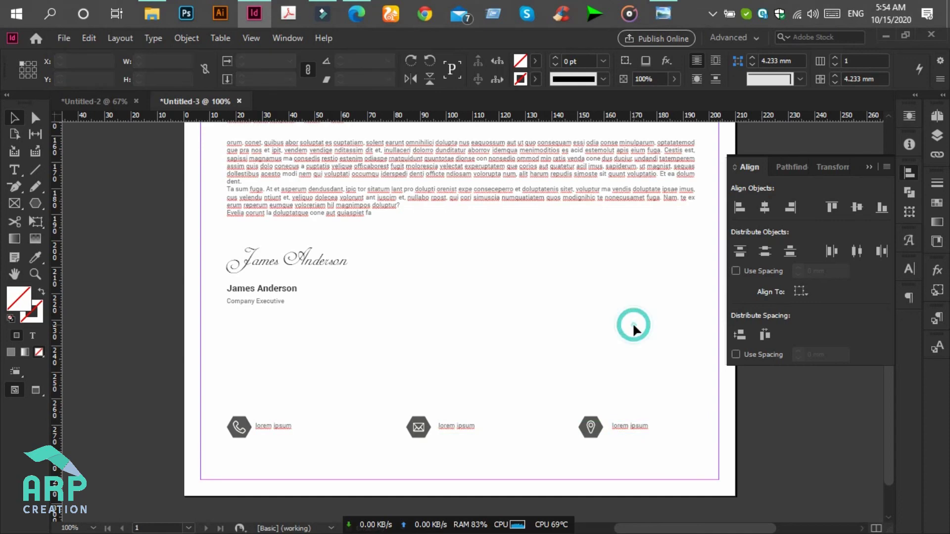
key("ctrl+minus")
key("ctrl+minus")
scroll(610, 452, "up", 2)
scroll(609, 453, "down", 2)
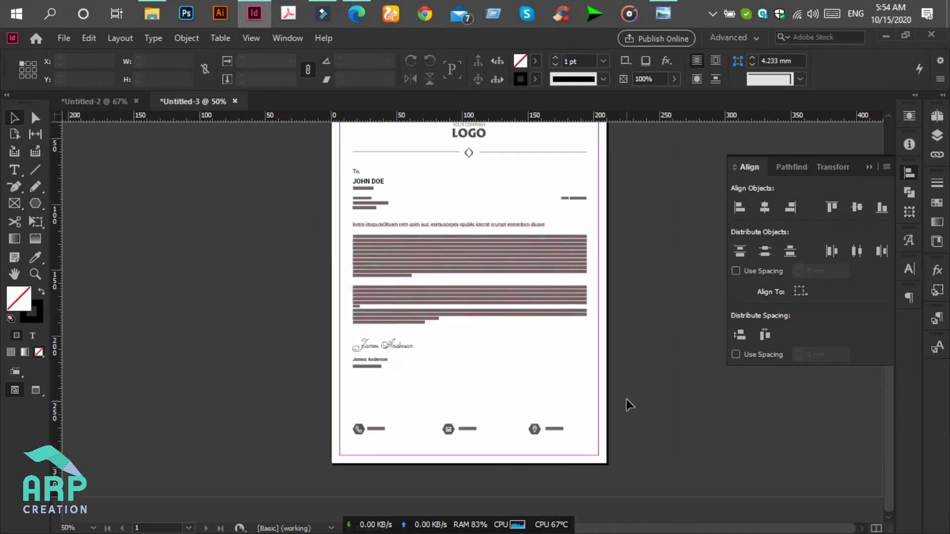
scroll(626, 400, "up", 2)
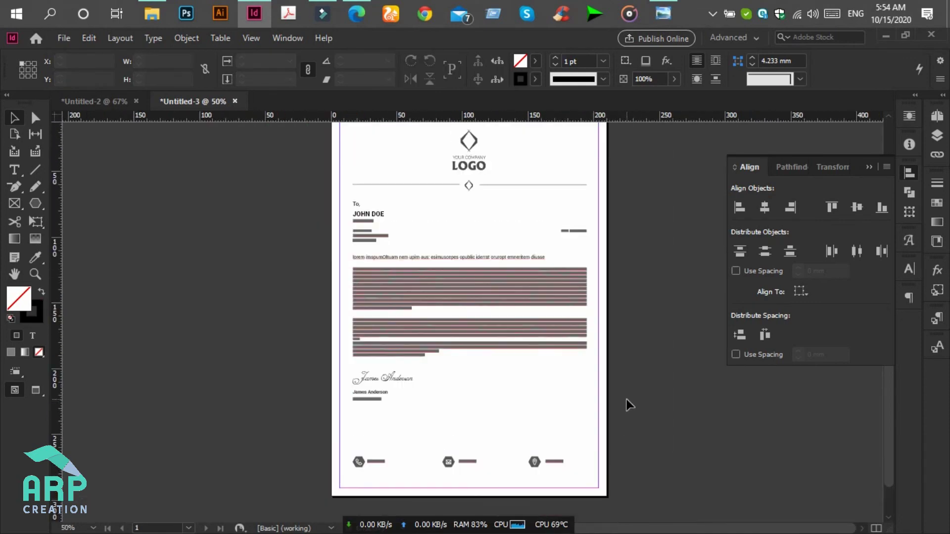
left_click(665, 13)
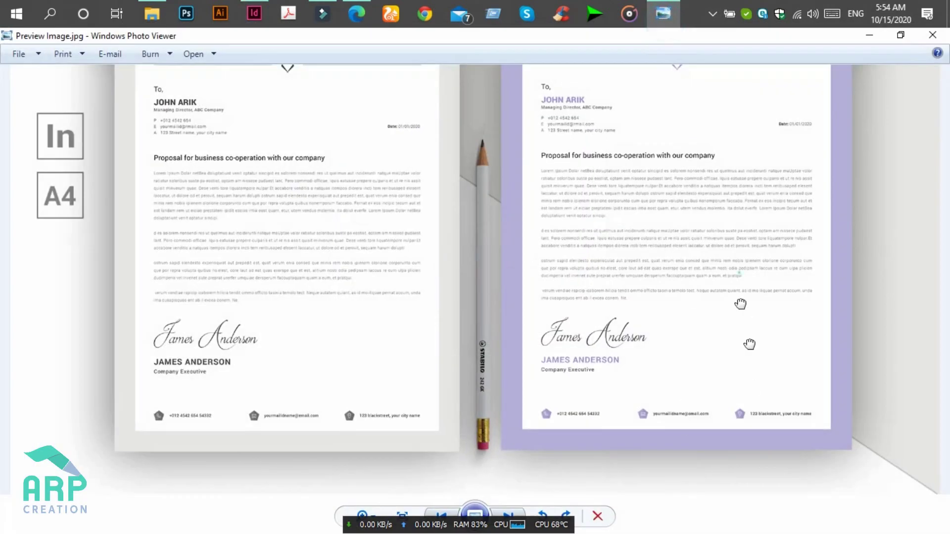
scroll(878, 460, "up", 3)
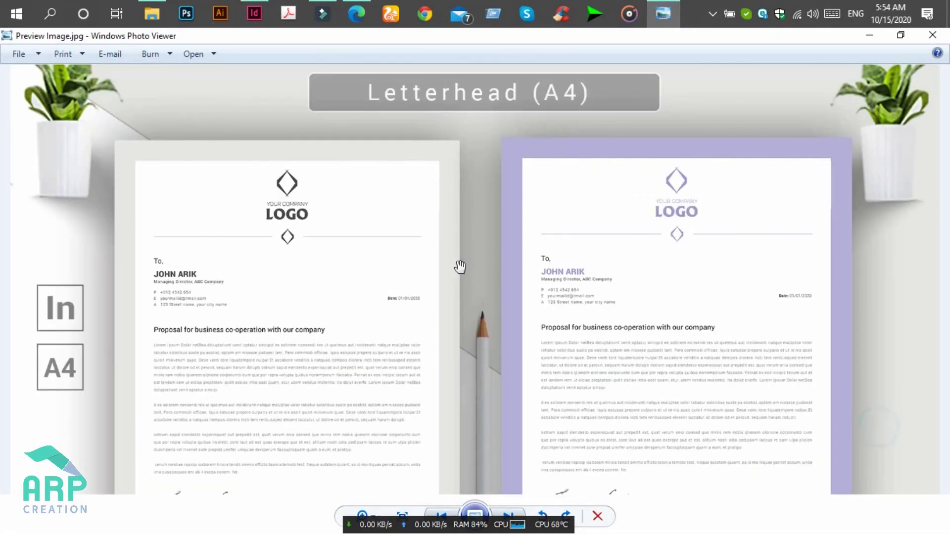
left_click(869, 35)
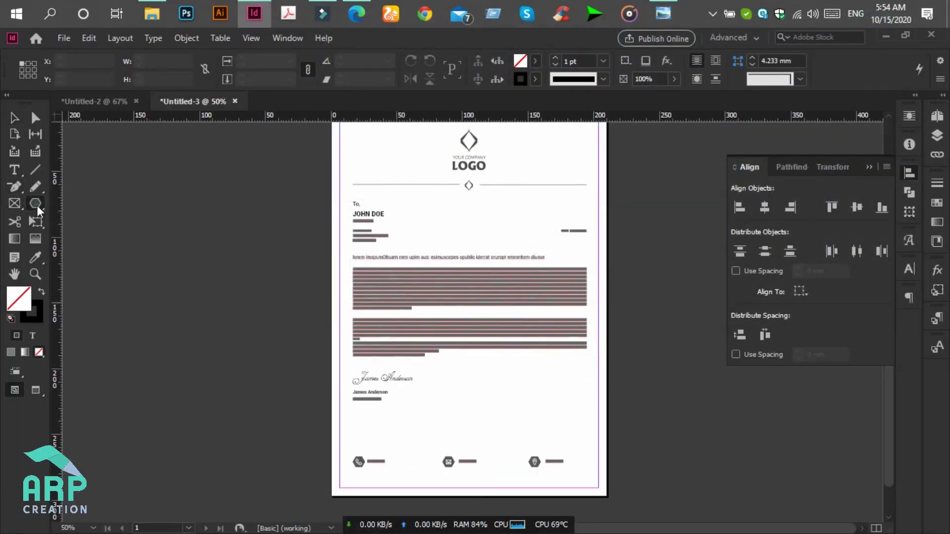
- Draw a page-sized rectangle with no stroke and a light grey fill (d9dbd8, lightness about 87)
left_click_drag(39, 211, 91, 218)
scroll(346, 148, "up", 3)
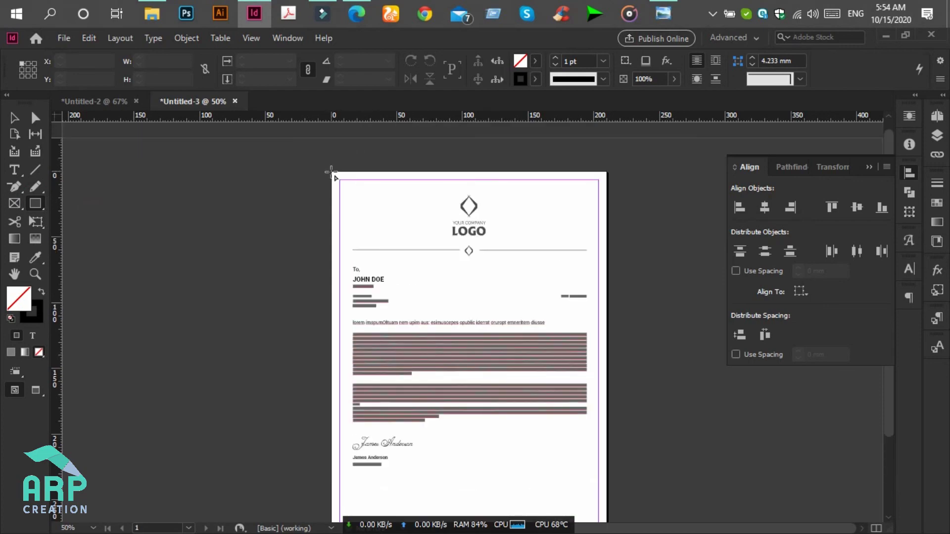
left_click_drag(331, 172, 607, 515)
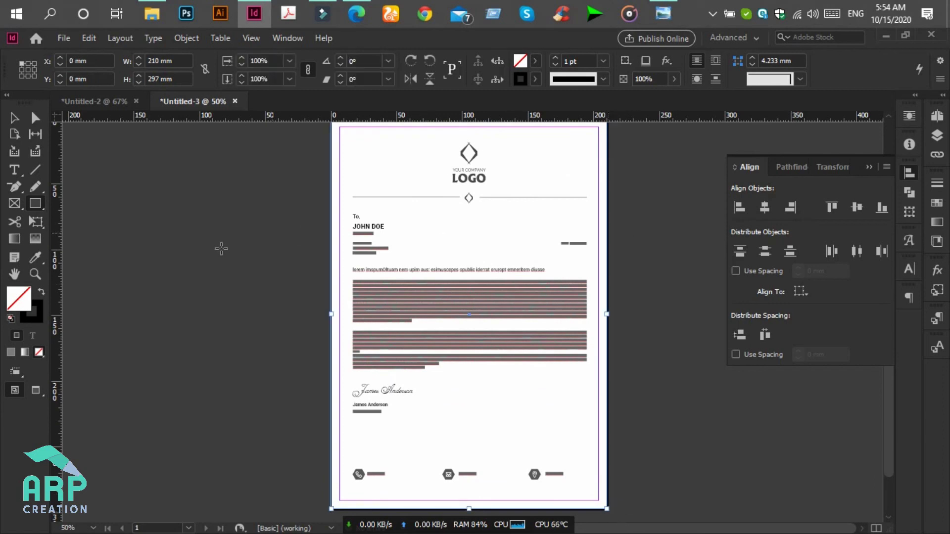
left_click(40, 289)
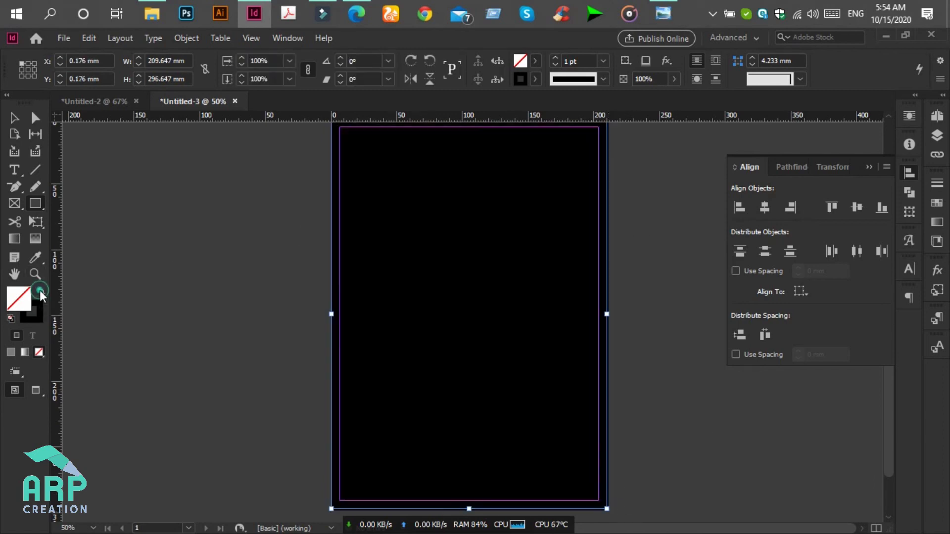
double_click(17, 301)
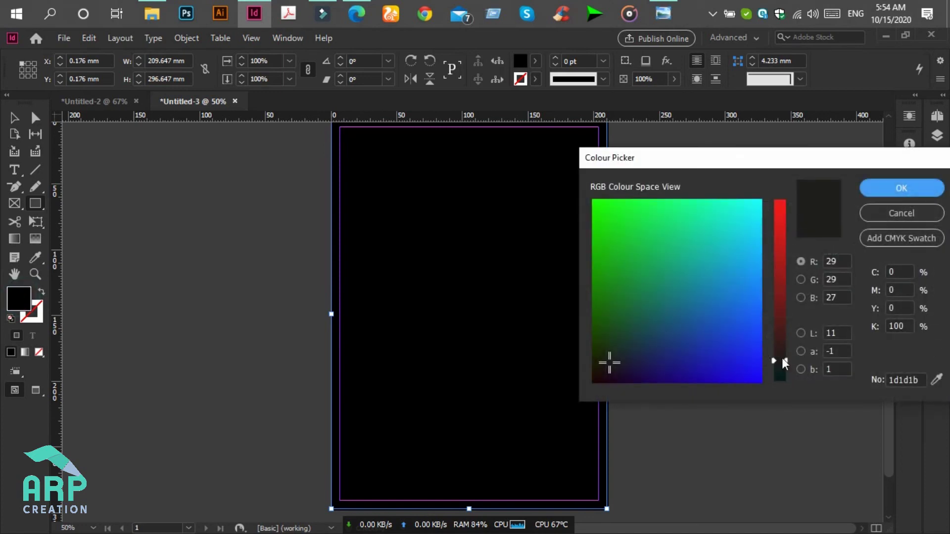
left_click(804, 333)
left_click_drag(787, 358, 785, 220)
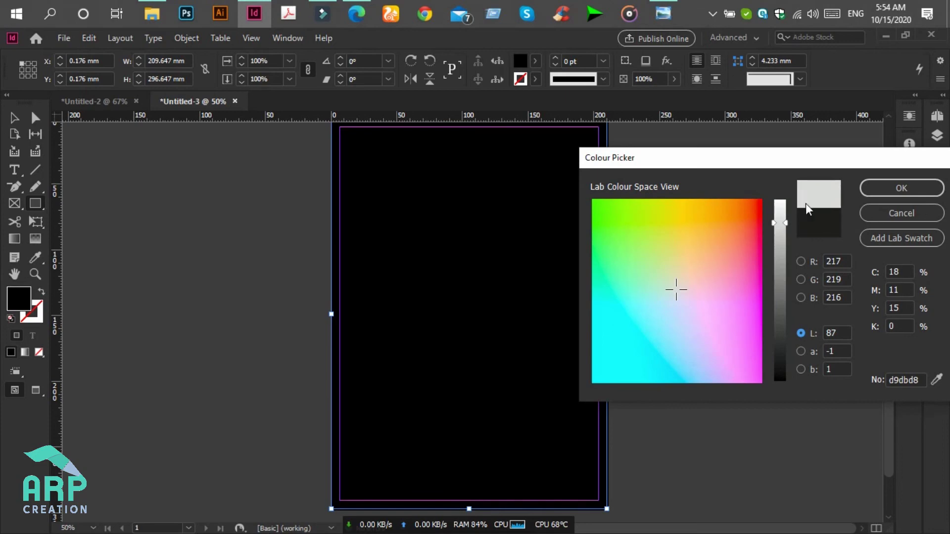
left_click(877, 188)
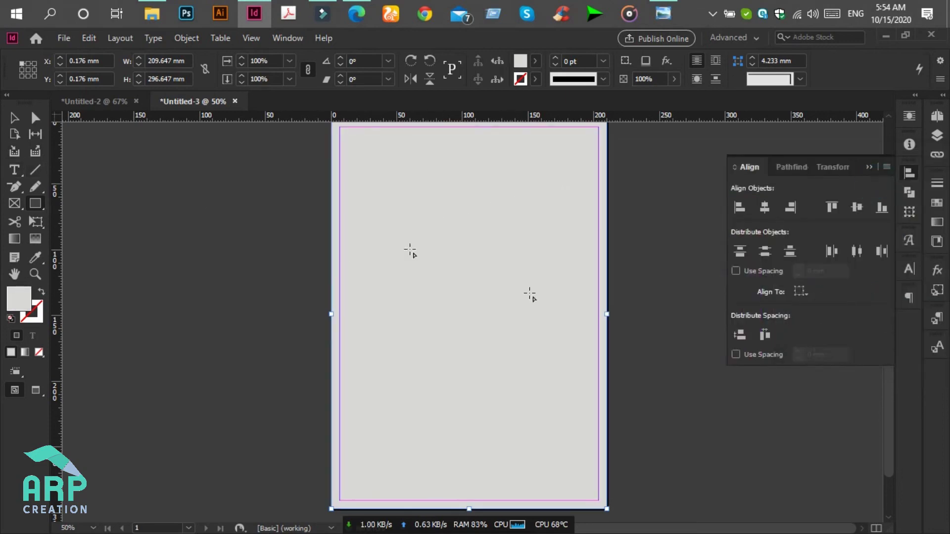
- Send the grey rectangle to the back, behind all the letterhead content
right_click(546, 310)
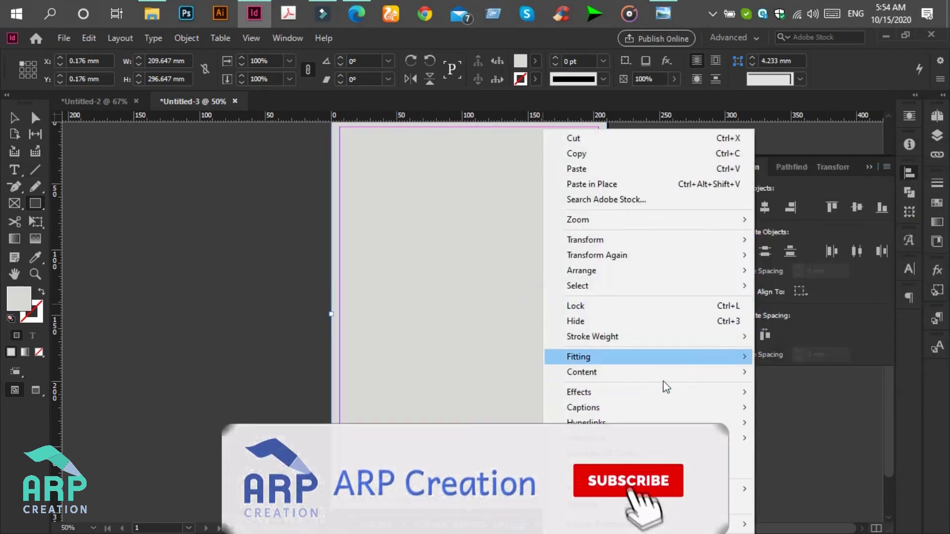
mouse_move(698, 271)
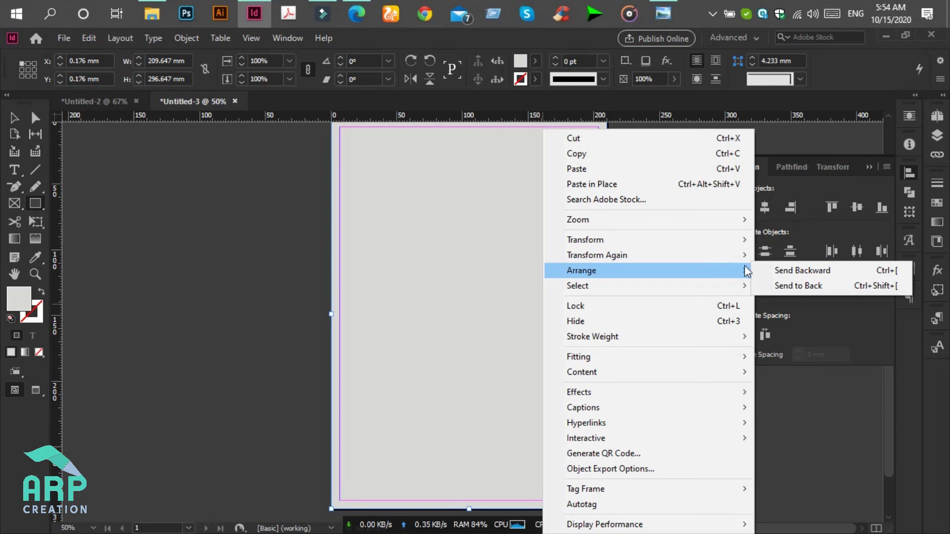
left_click(788, 286)
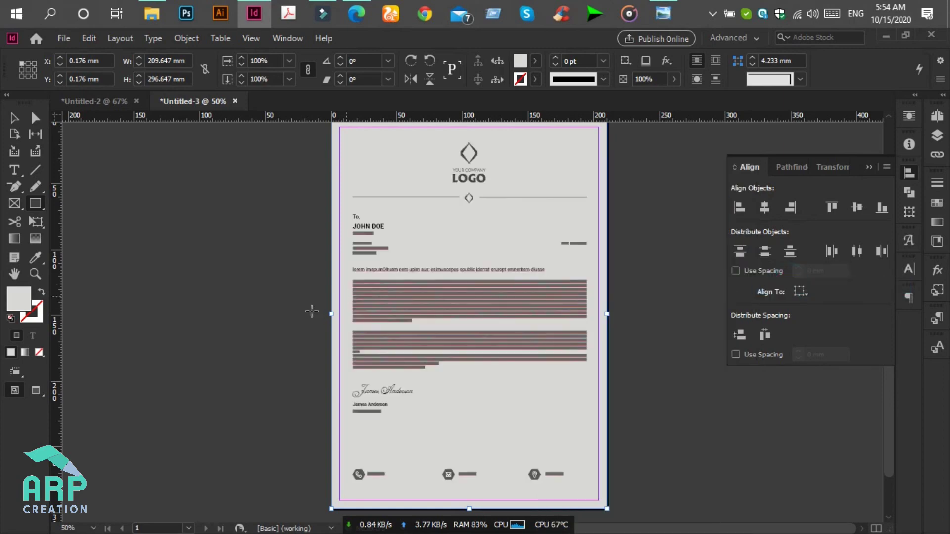
- Draw a rectangle covering the area inside the margins with a white (L 100) fill and no stroke
scroll(358, 203, "up", 3)
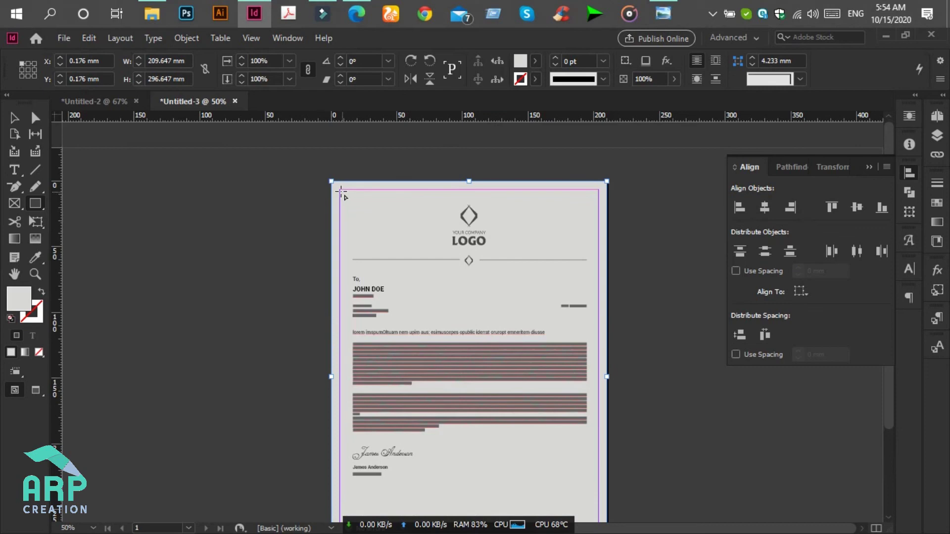
left_click_drag(339, 190, 601, 508)
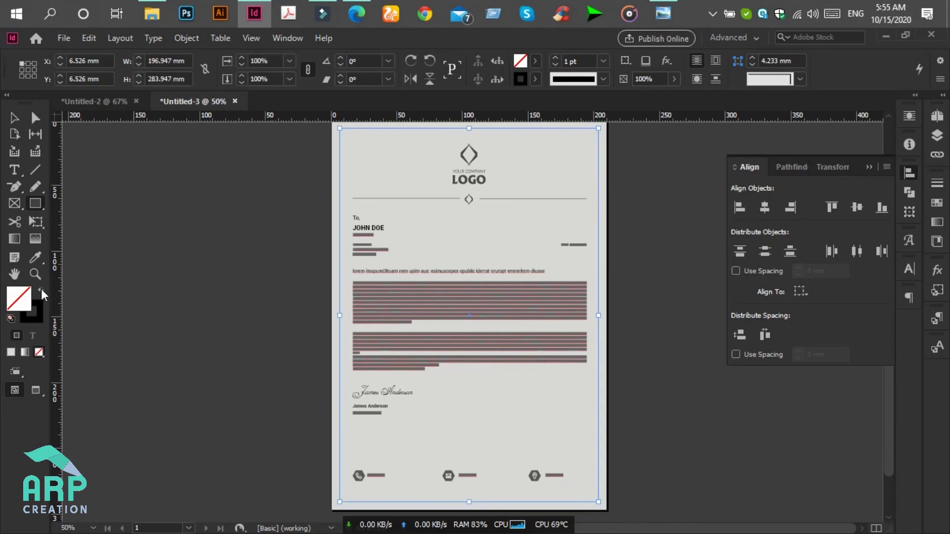
left_click(42, 292)
double_click(24, 299)
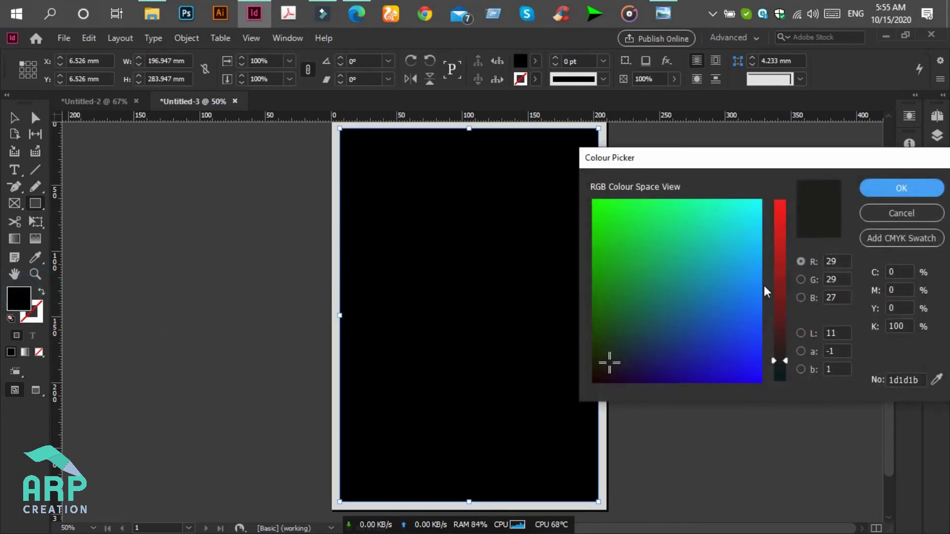
left_click(801, 333)
left_click_drag(787, 362, 787, 187)
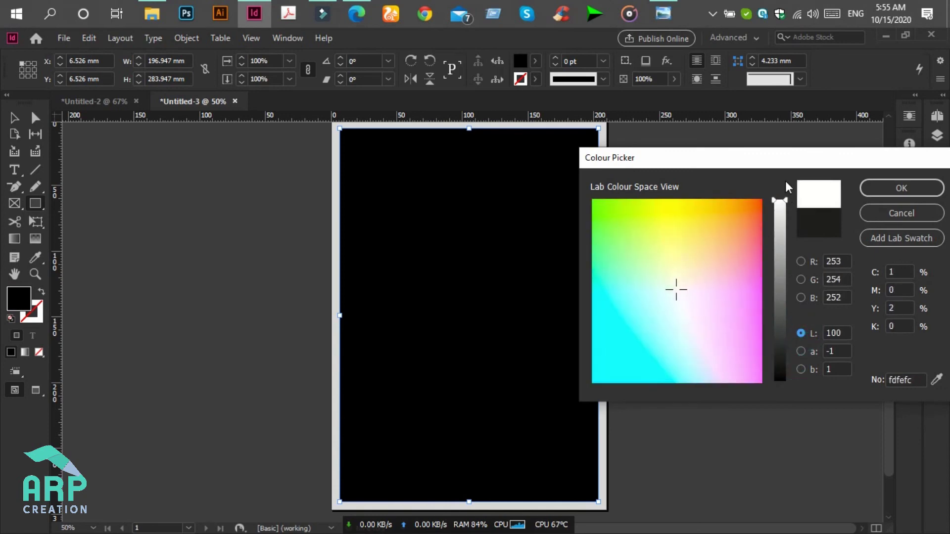
left_click(888, 185)
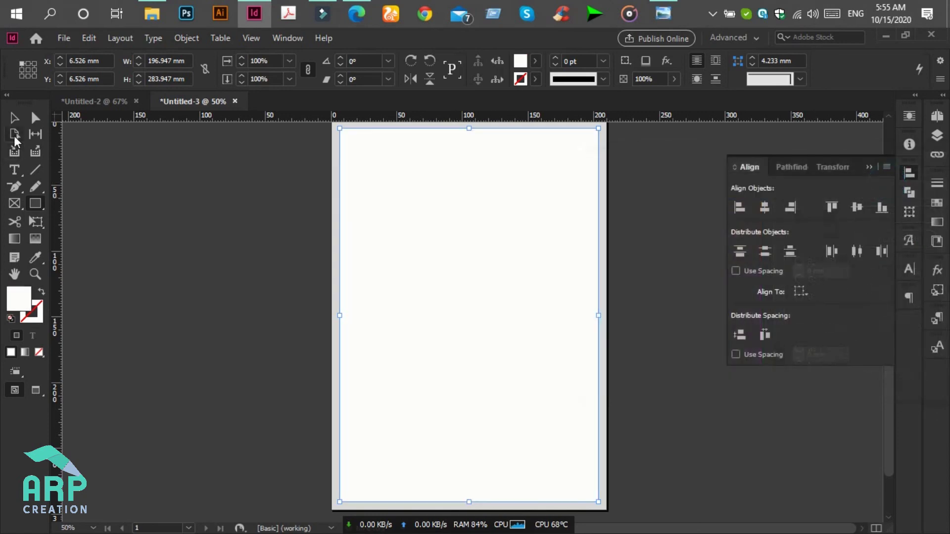
- Send the white rectangle to the back, behind the letterhead content
right_click(542, 258)
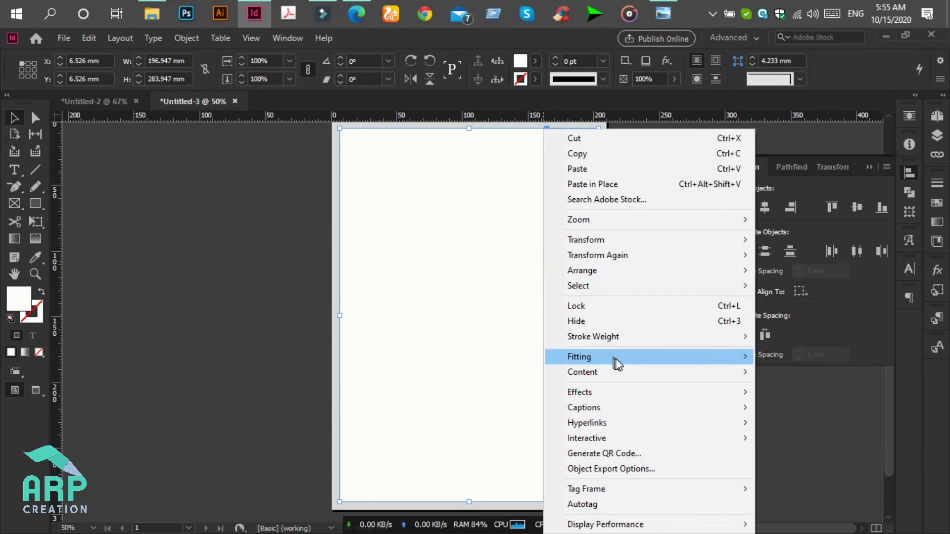
mouse_move(615, 358)
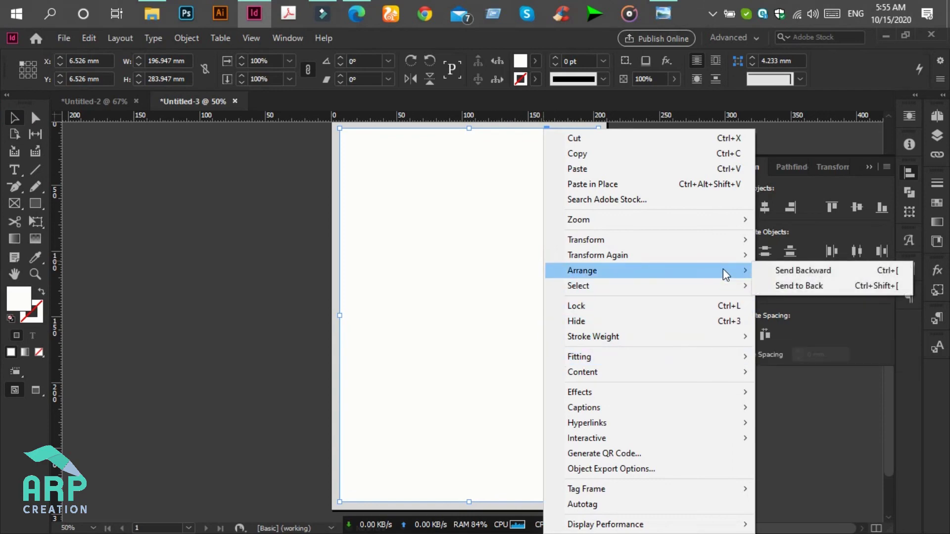
left_click(802, 286)
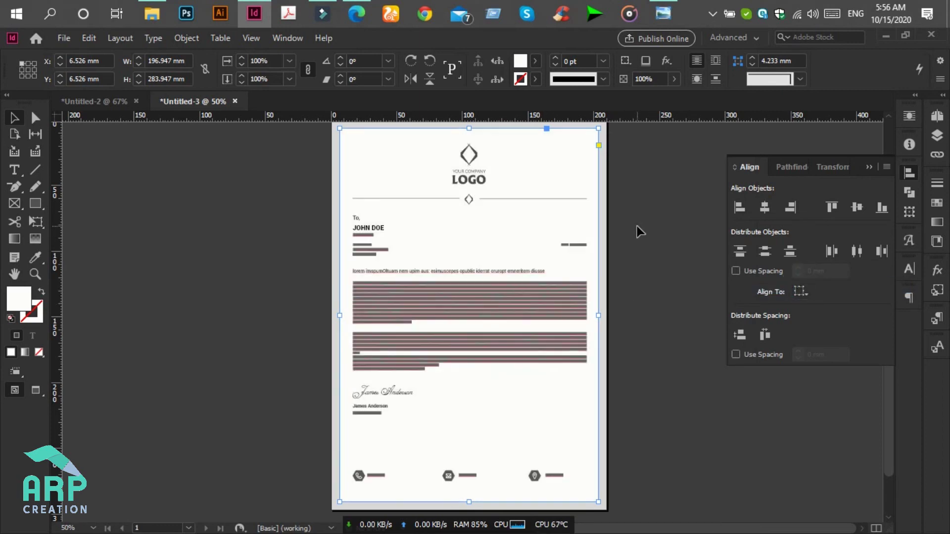
- Deselect the white frame and scroll over the finished page
left_click(661, 207)
scroll(644, 208, "down", 2)
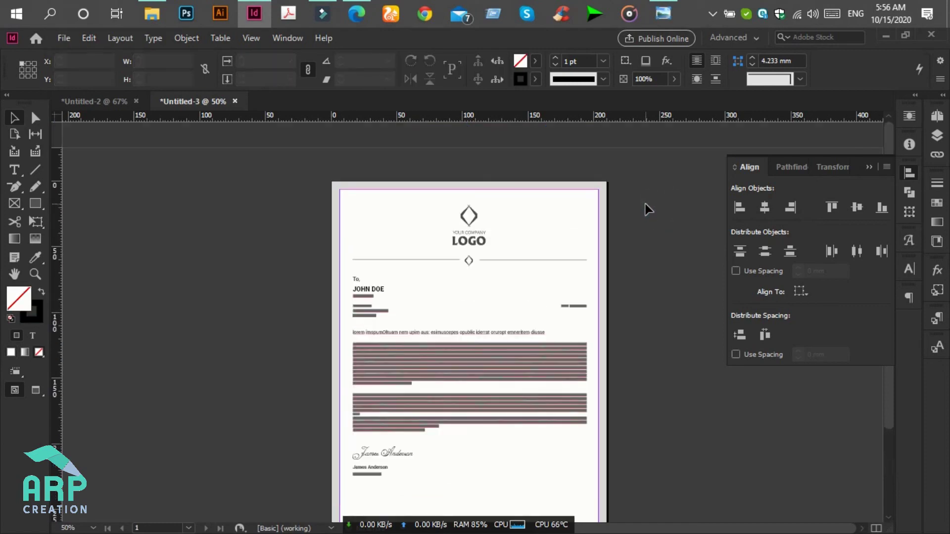
scroll(649, 208, "down", 1)
scroll(646, 208, "up", 4)
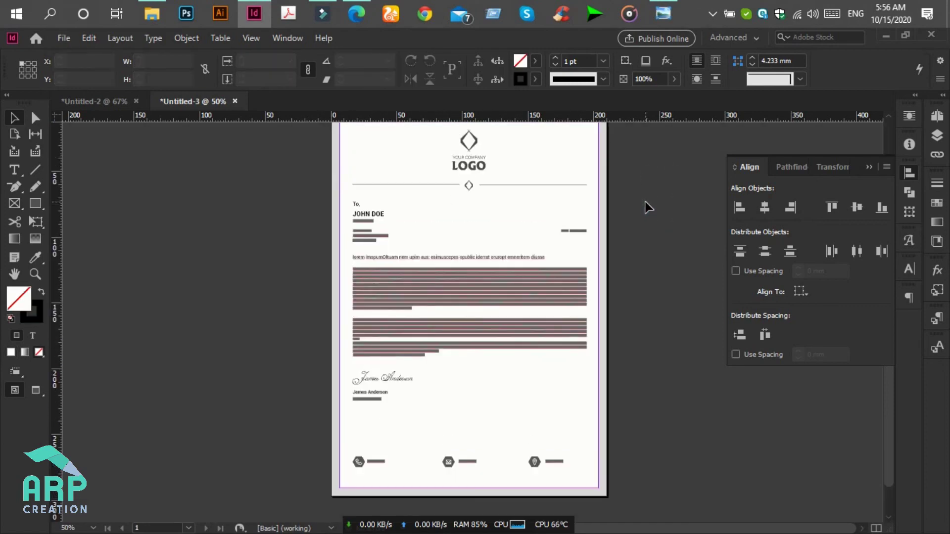
left_click(645, 204)
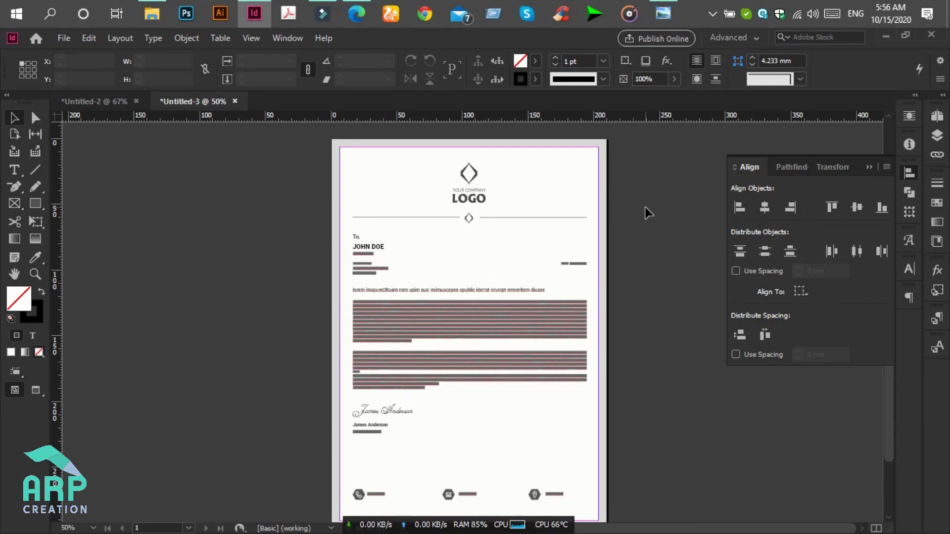
- Review the letterhead at 75% zoom, then minimise InDesign to the desktop
key("ctrl+equal")
scroll(646, 205, "up", 6)
scroll(693, 208, "down", 4)
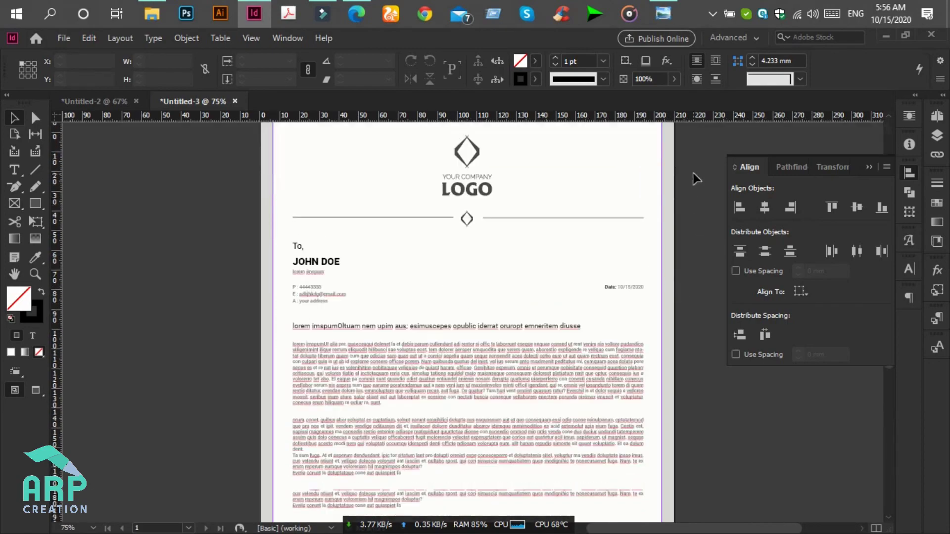
scroll(693, 184, "down", 10)
scroll(699, 382, "up", 12)
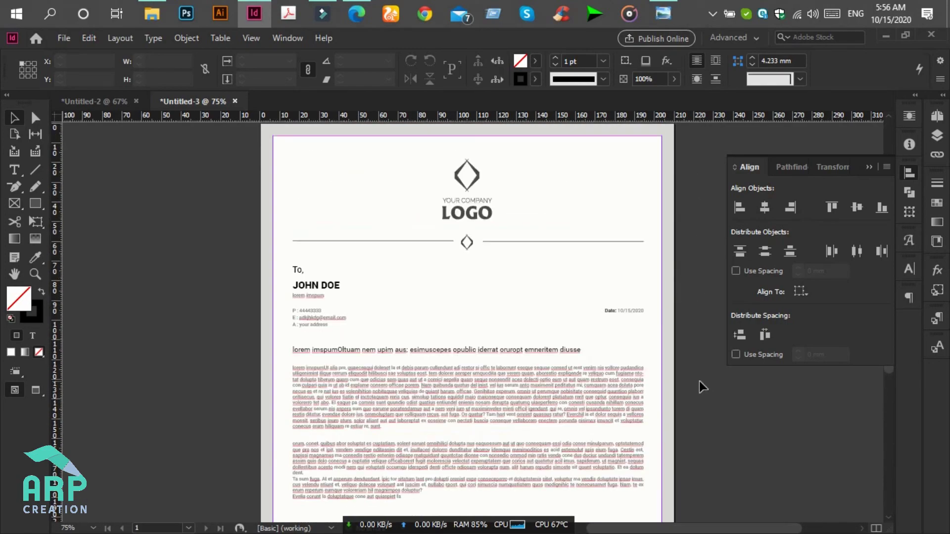
scroll(699, 381, "up", 3)
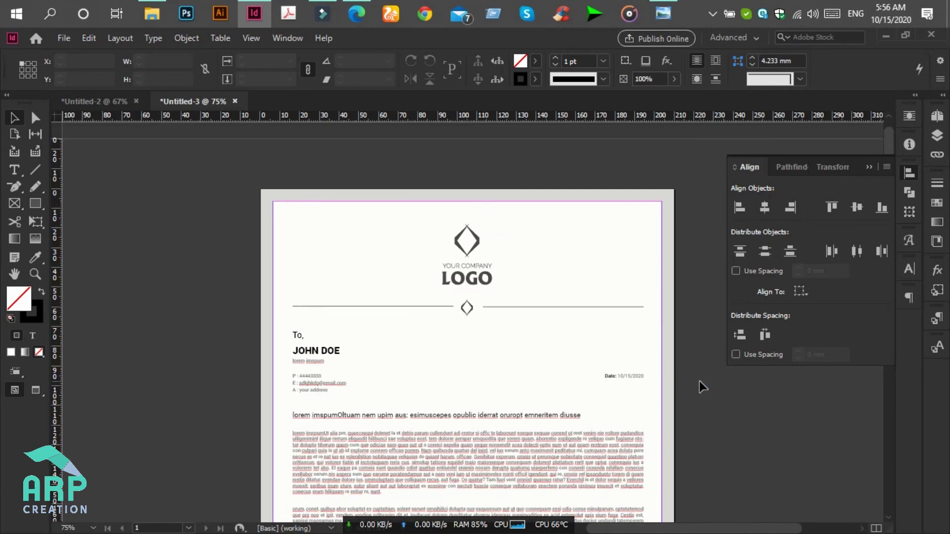
key("super+d")
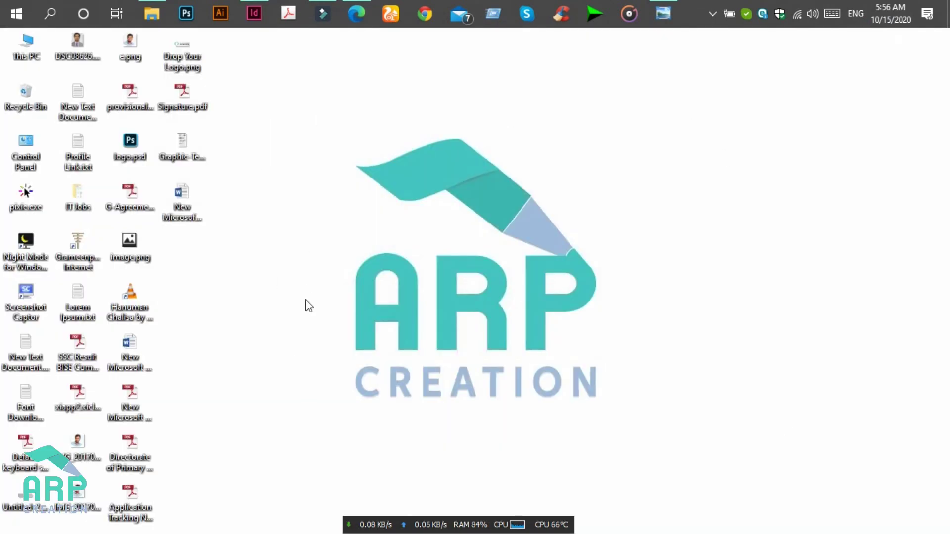